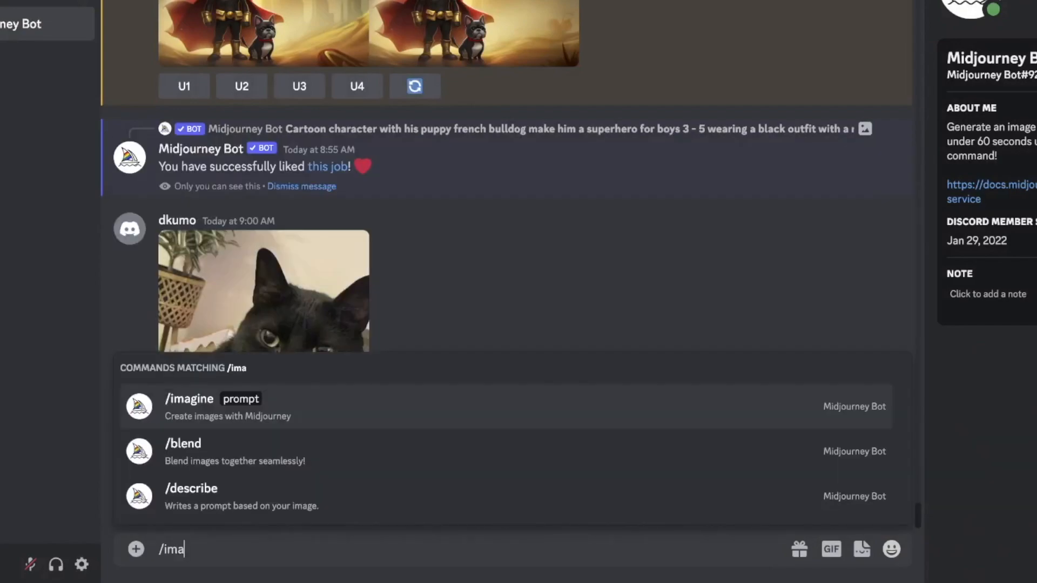
Submit an /imagine prompt with the copied luna.jpg image URL followed by "painting --ar 2:3 --s 750"
{"action": "key", "text": "Return"}
{"action": "key", "text": "ctrl+v"}
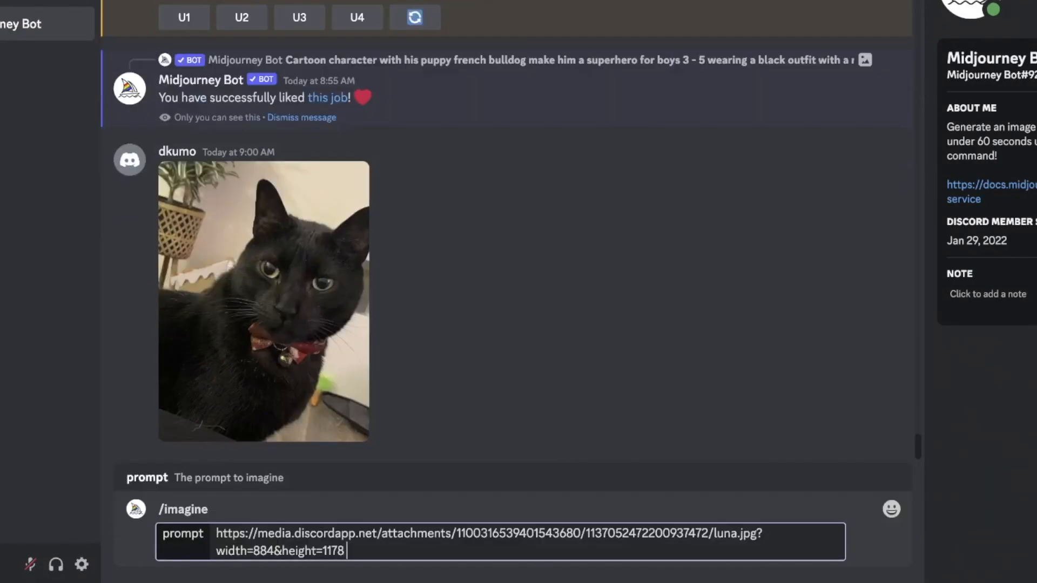
{"action": "type", "text": "pain"}
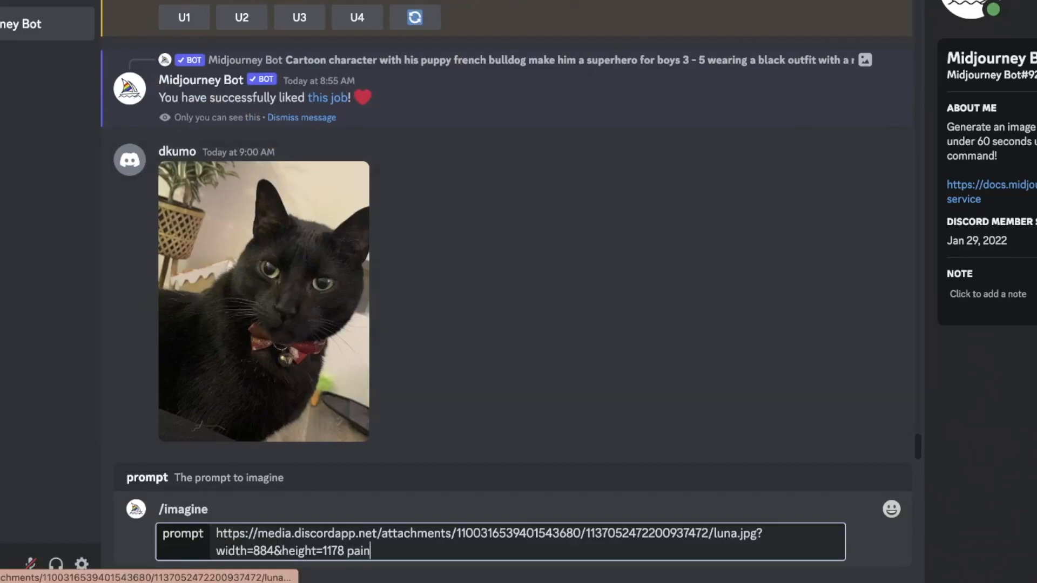
{"action": "type", "text": "ting --a"}
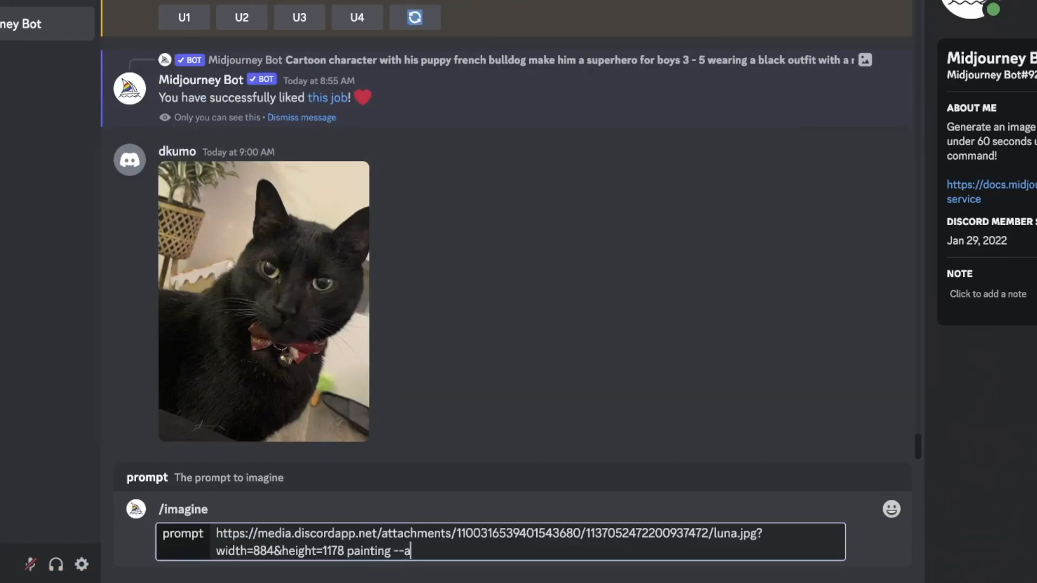
{"action": "type", "text": "r 2:3 --s 750"}
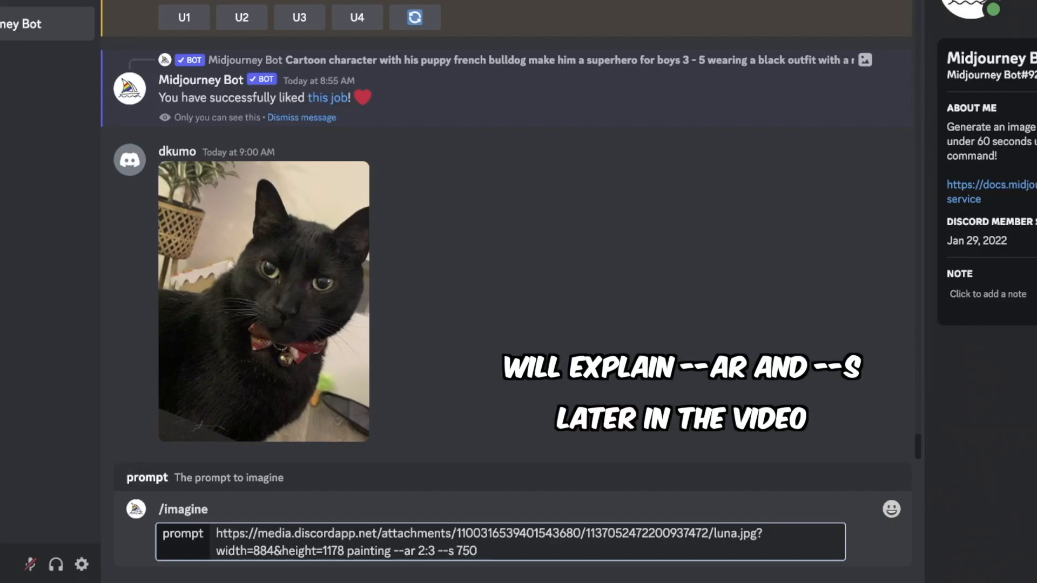
{"action": "key", "text": "Return"}
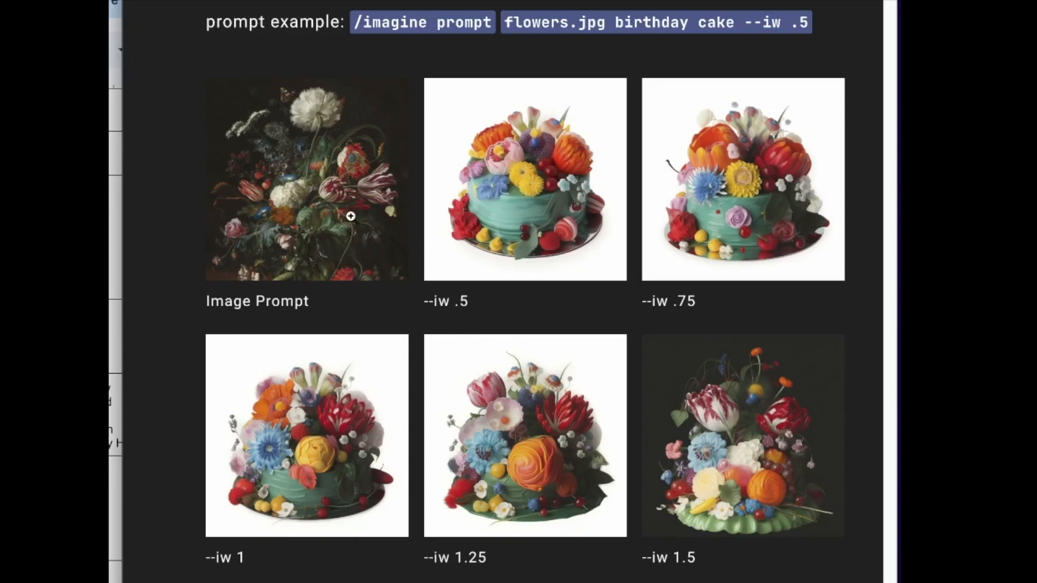
Examine the image weight (--iw) examples and the Advanced Prompts structure in the Midjourney documentation
{"action": "scroll", "coordinate": [694, 335], "scroll_direction": "down", "scroll_amount": 1}
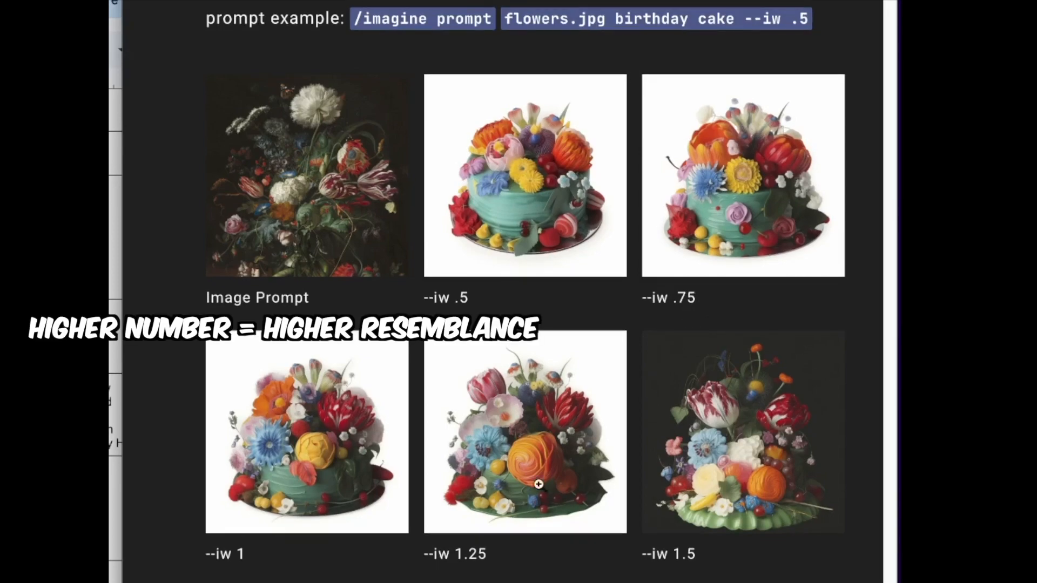
{"action": "scroll", "coordinate": [650, 521], "scroll_direction": "down", "scroll_amount": 1}
{"action": "scroll", "coordinate": [305, 217], "scroll_direction": "down", "scroll_amount": 1}
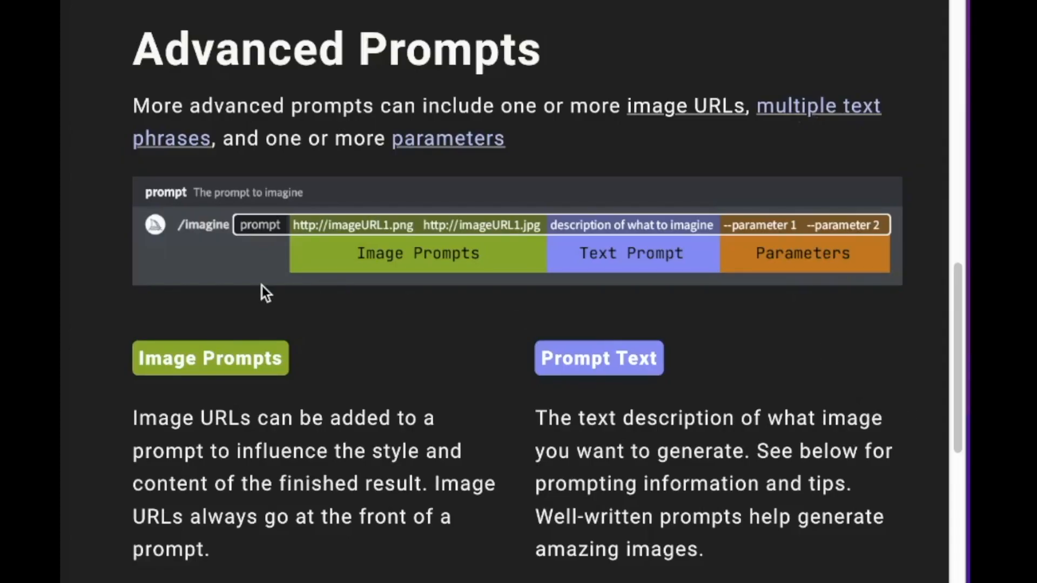
{"action": "scroll", "coordinate": [726, 332], "scroll_direction": "down", "scroll_amount": 5}
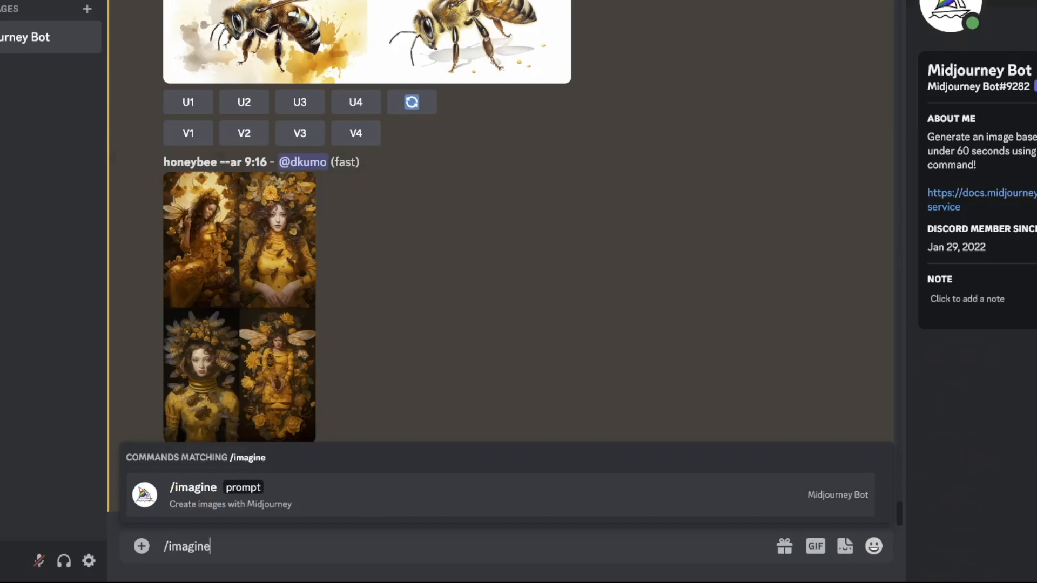
Submit the /imagine prompt "an illustration of a honey bee --ar 2:3"
{"action": "key", "text": "Tab"}
{"action": "type", "text": "an illura"}
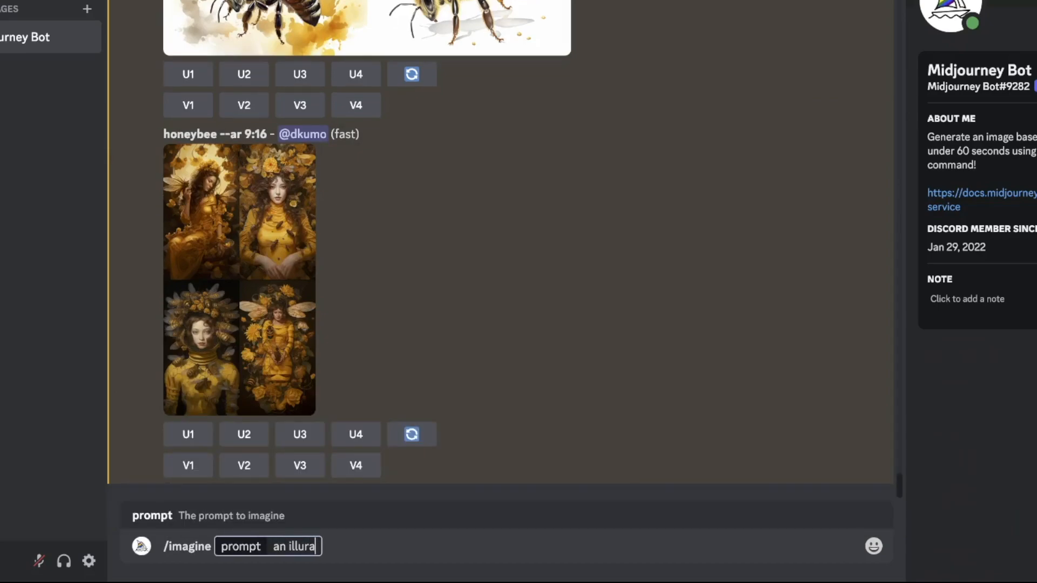
{"action": "key", "text": "BackSpace"}
{"action": "key", "text": "BackSpace"}
{"action": "type", "text": "stration of a honey bee"}
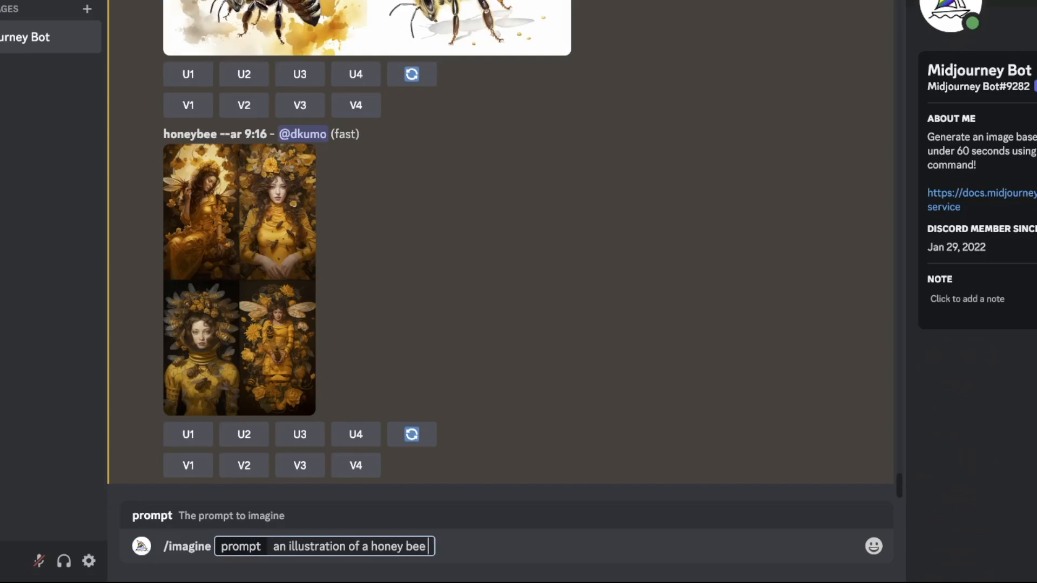
{"action": "type", "text": " --ar"}
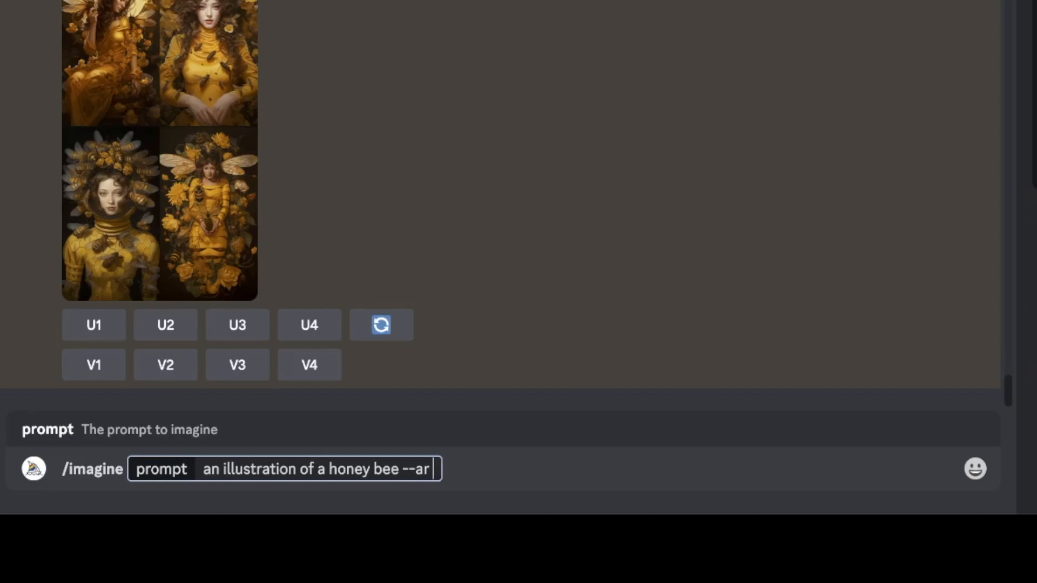
{"action": "type", "text": "2:3"}
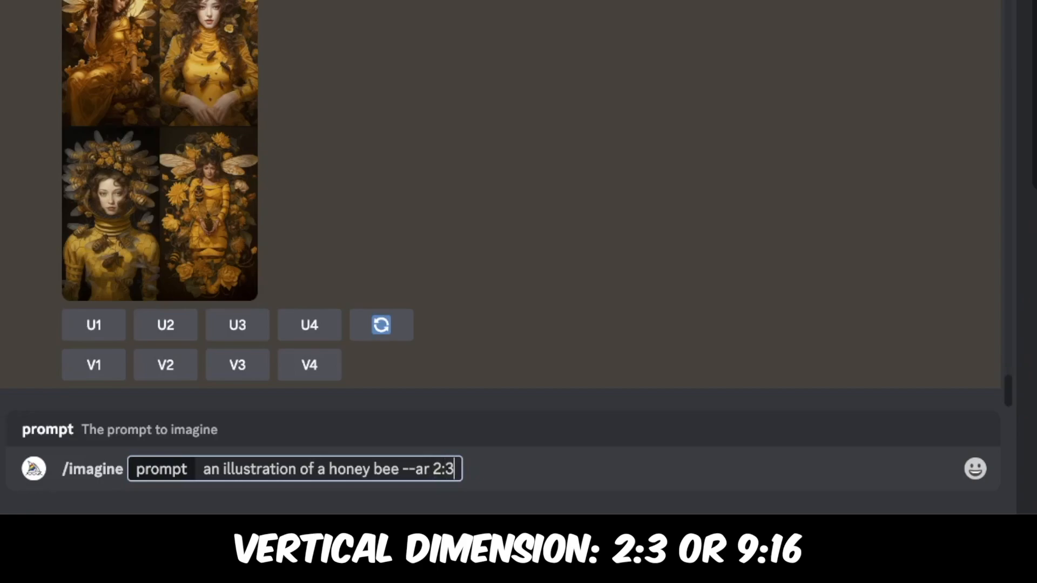
{"action": "key", "text": "Return"}
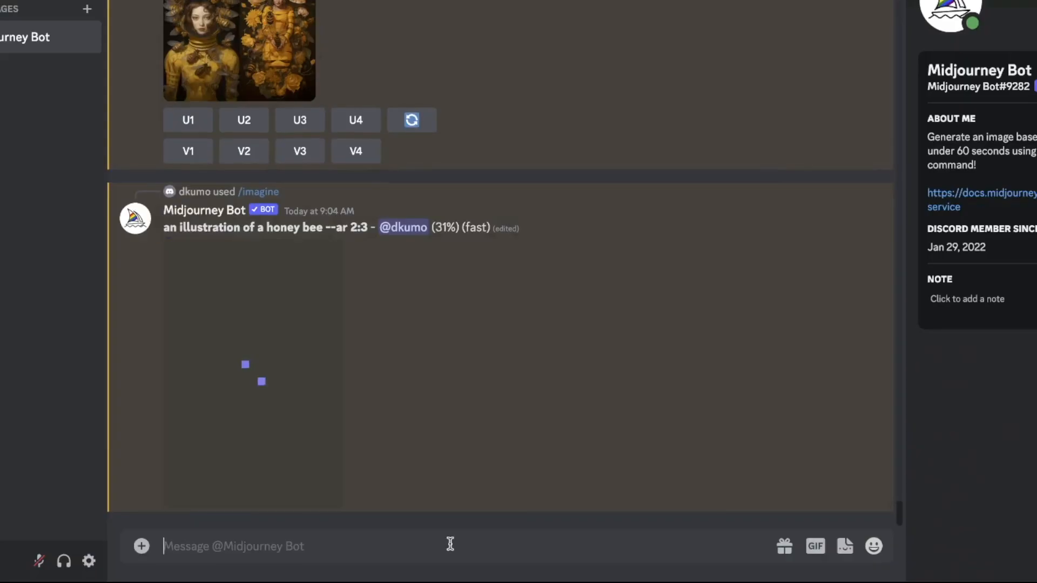
Submit the /imagine prompt "an illustration of a hone bee --ar 3:2" and view the 2:3 and 3:2 bee grids enlarged
{"action": "type", "text": "/"}
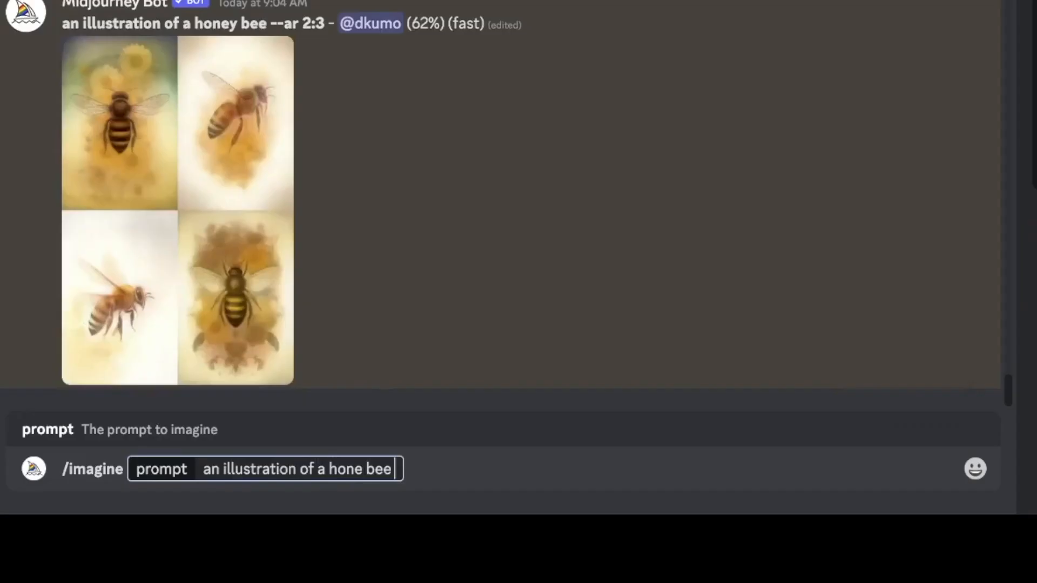
{"action": "type", "text": "--ar 3:2"}
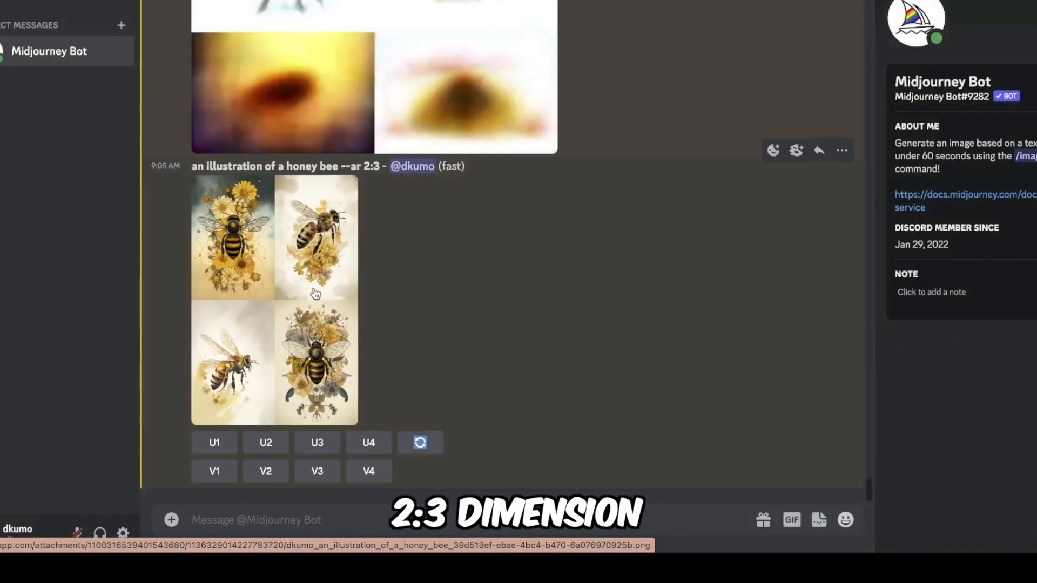
{"action": "left_click", "coordinate": [321, 282]}
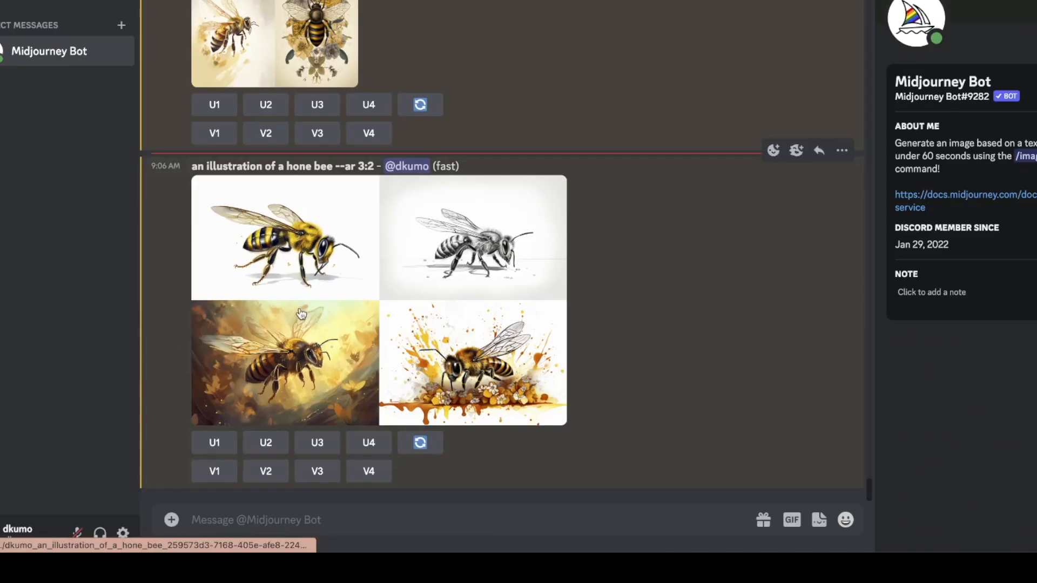
{"action": "left_click", "coordinate": [385, 259]}
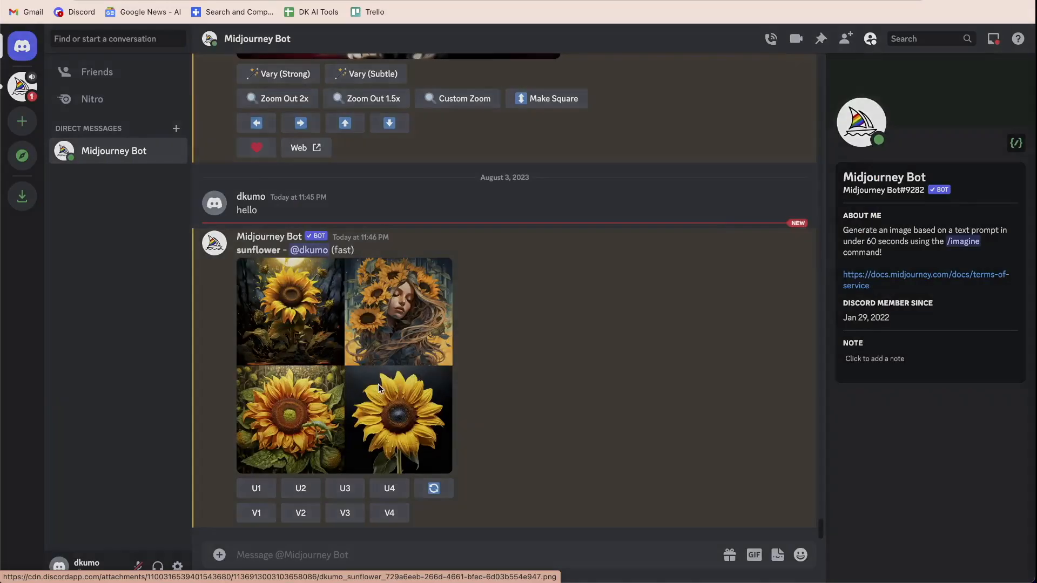
View the four sunflower images enlarged and request variations of the first one
{"action": "left_click", "coordinate": [378, 385]}
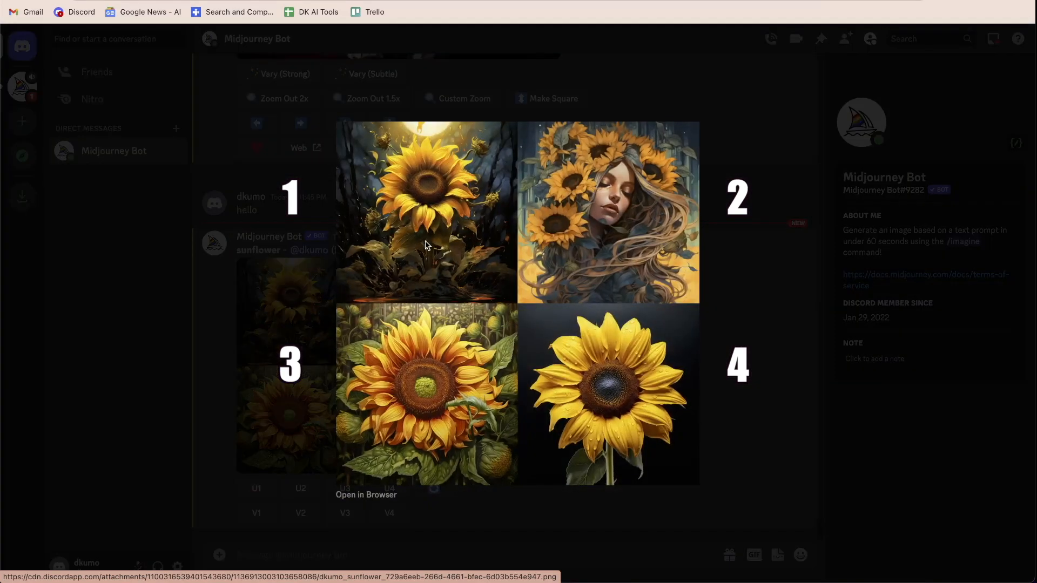
{"action": "left_click", "coordinate": [299, 324]}
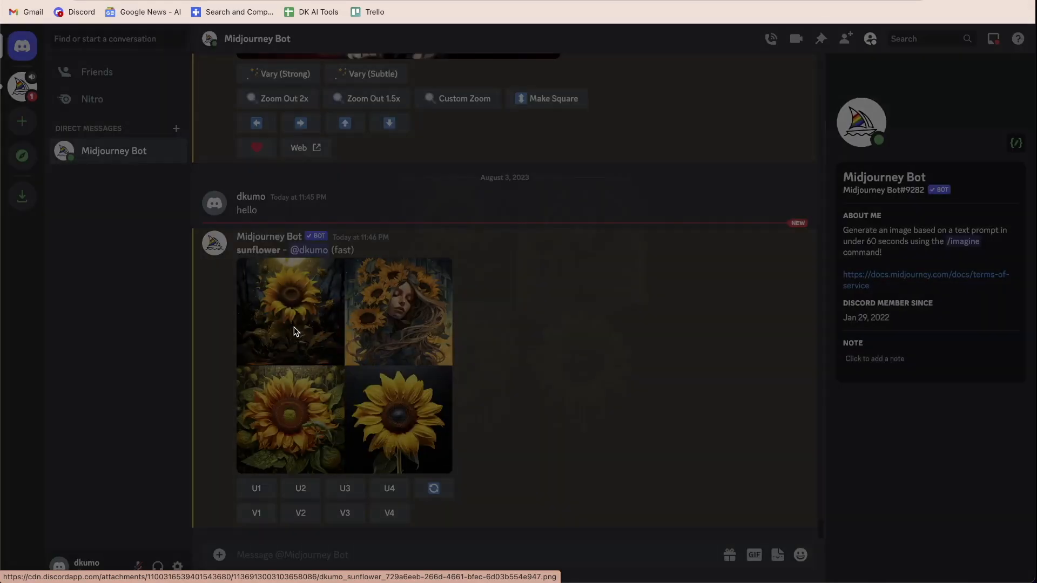
{"action": "left_click", "coordinate": [256, 513]}
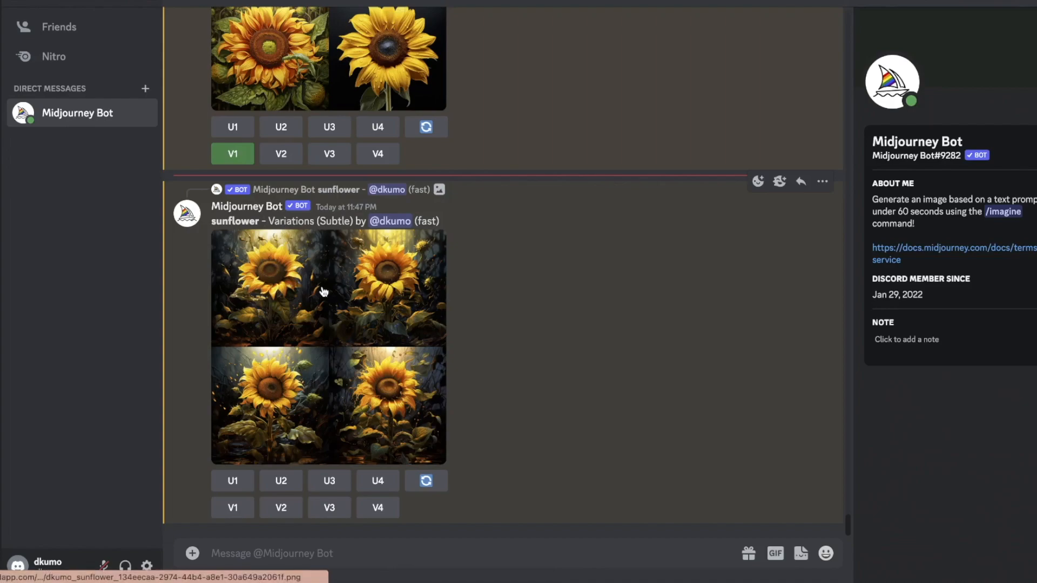
View the sunflower variations enlarged and upscale the second one
{"action": "left_click", "coordinate": [312, 350]}
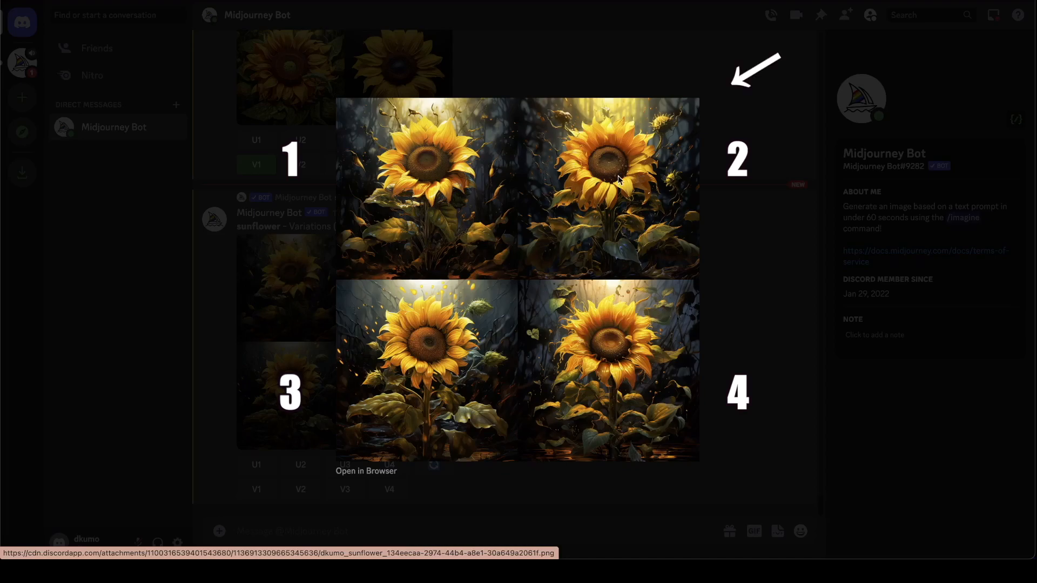
{"action": "key", "text": "Escape"}
{"action": "left_click", "coordinate": [300, 465]}
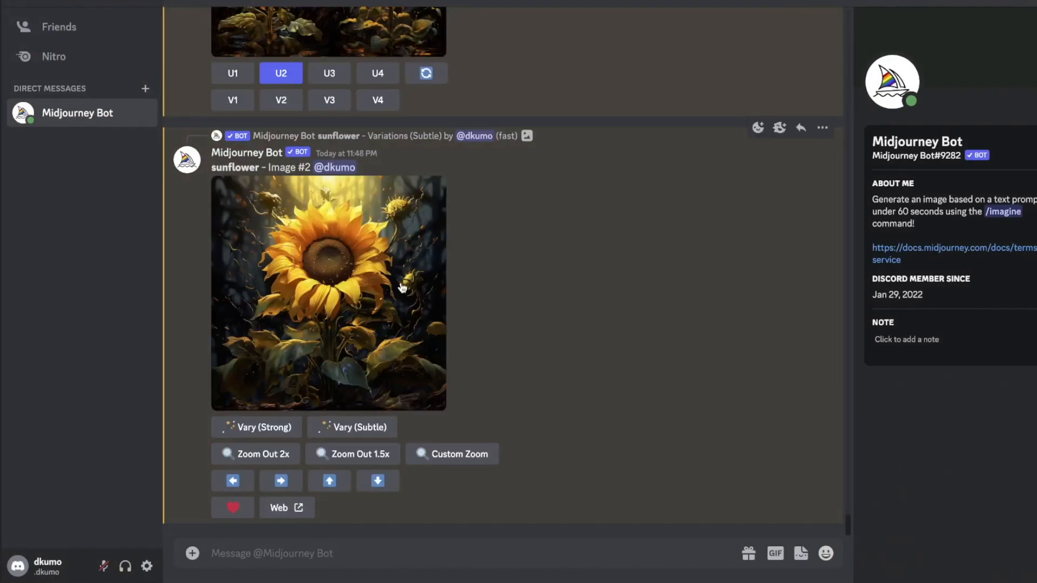
View the upscaled sunflower image enlarged and bring up its options for saving
{"action": "left_click", "coordinate": [307, 300]}
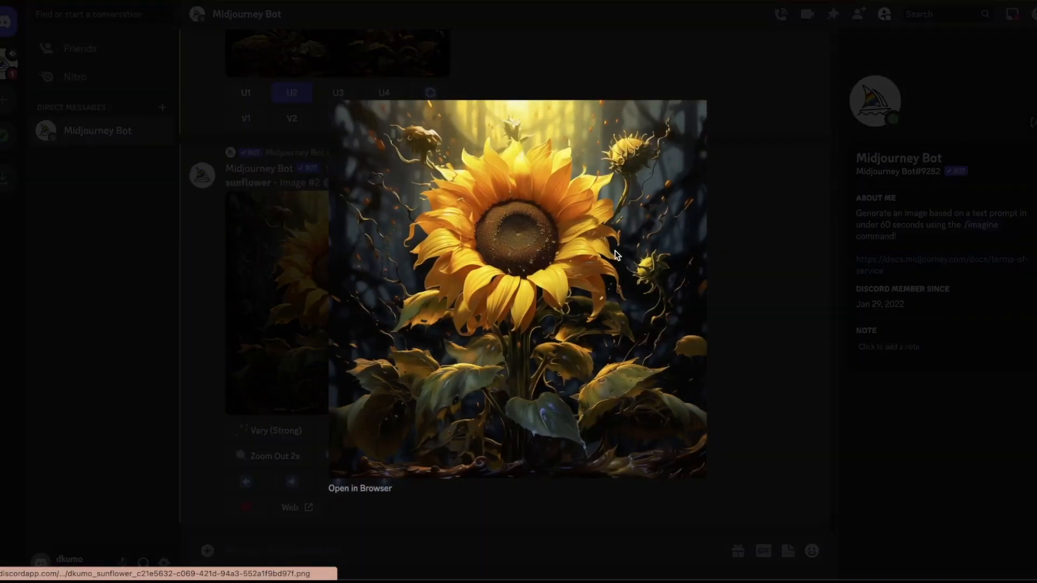
{"action": "right_click", "coordinate": [616, 255]}
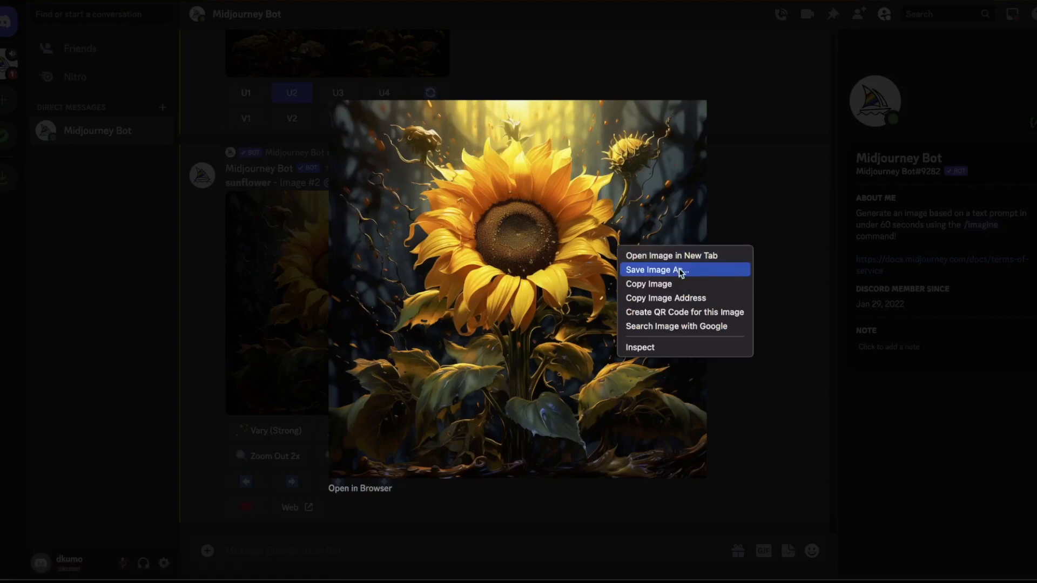
{"action": "left_click", "coordinate": [768, 228]}
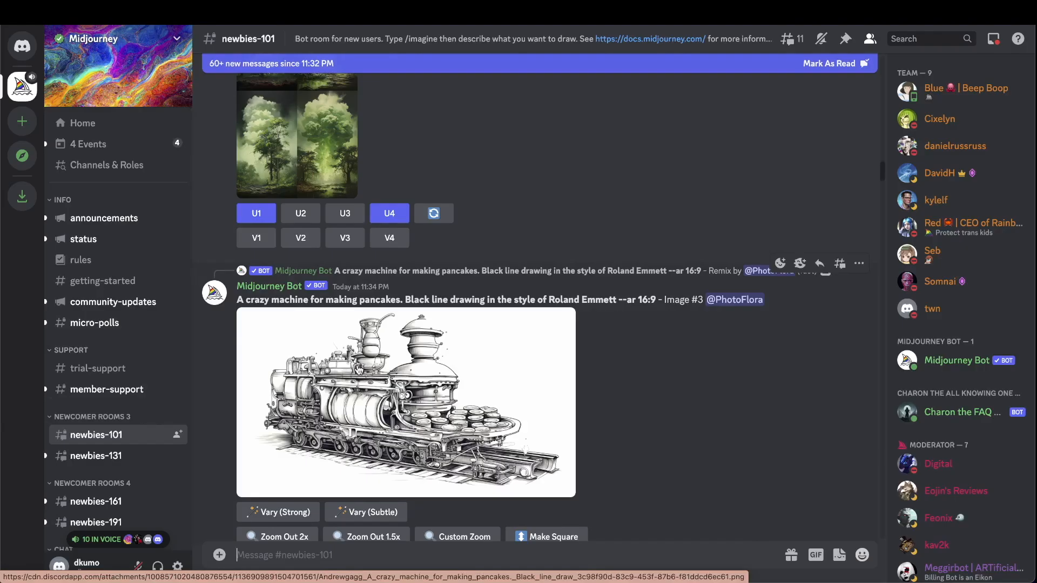
Browse the Midjourney server's channels and look through the prompts and images posted in general-3 and general-1
{"action": "mouse_move", "coordinate": [97, 446]}
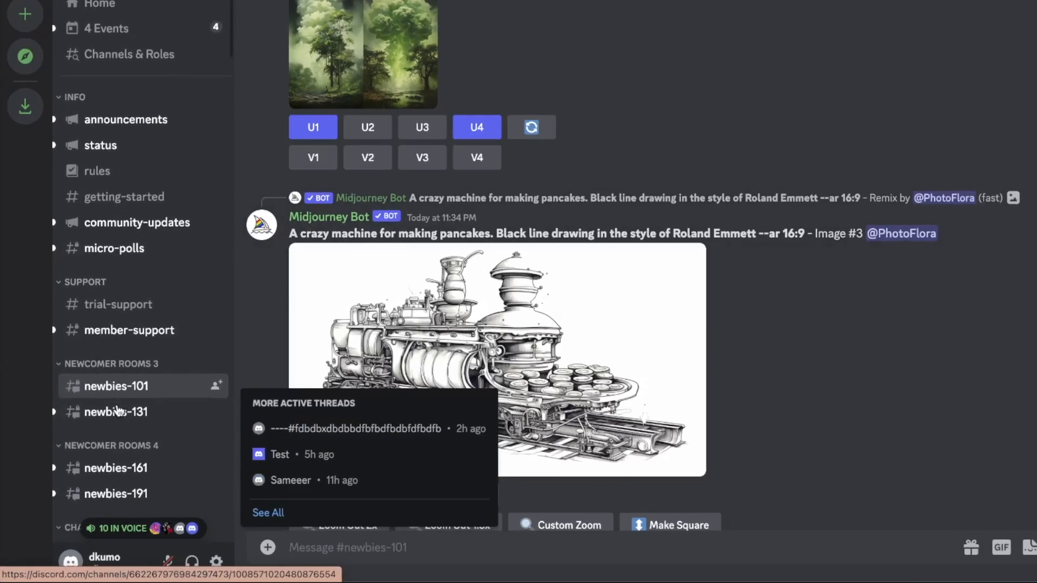
{"action": "scroll", "coordinate": [128, 390], "scroll_direction": "down", "scroll_amount": 10}
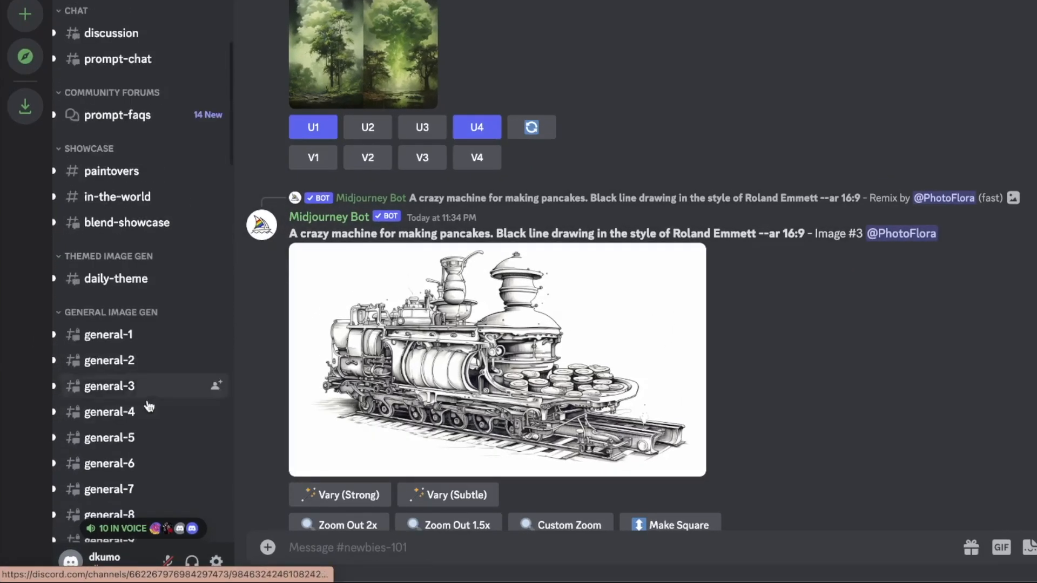
{"action": "left_click", "coordinate": [131, 386]}
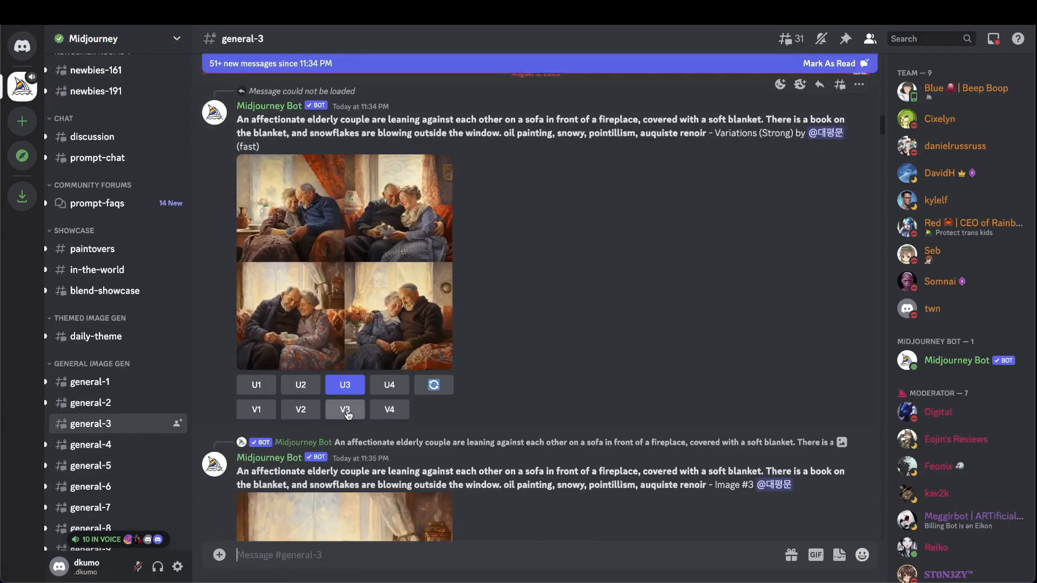
{"action": "scroll", "coordinate": [563, 360], "scroll_direction": "down", "scroll_amount": 3}
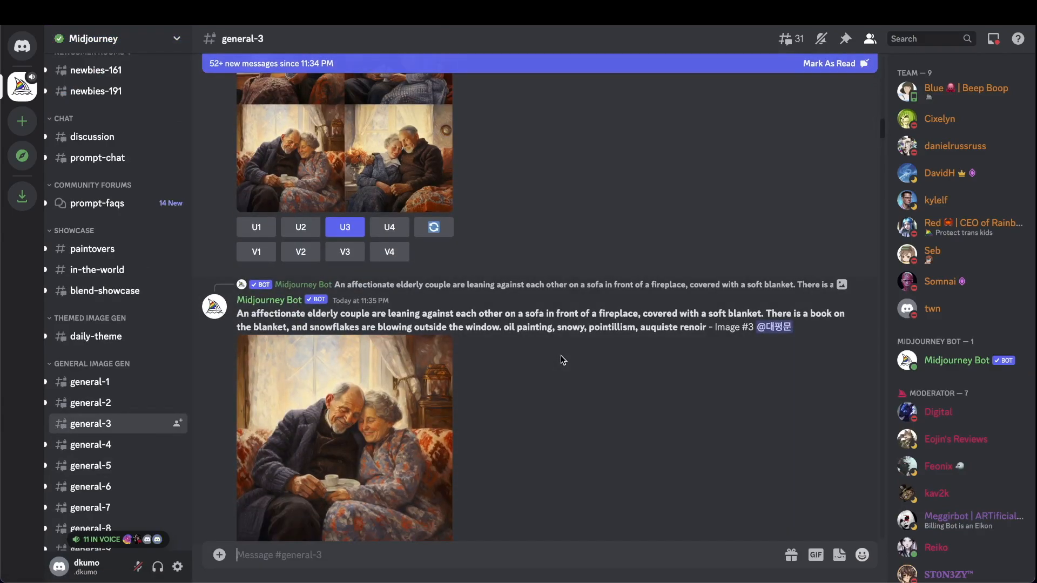
{"action": "scroll", "coordinate": [563, 360], "scroll_direction": "down", "scroll_amount": 7}
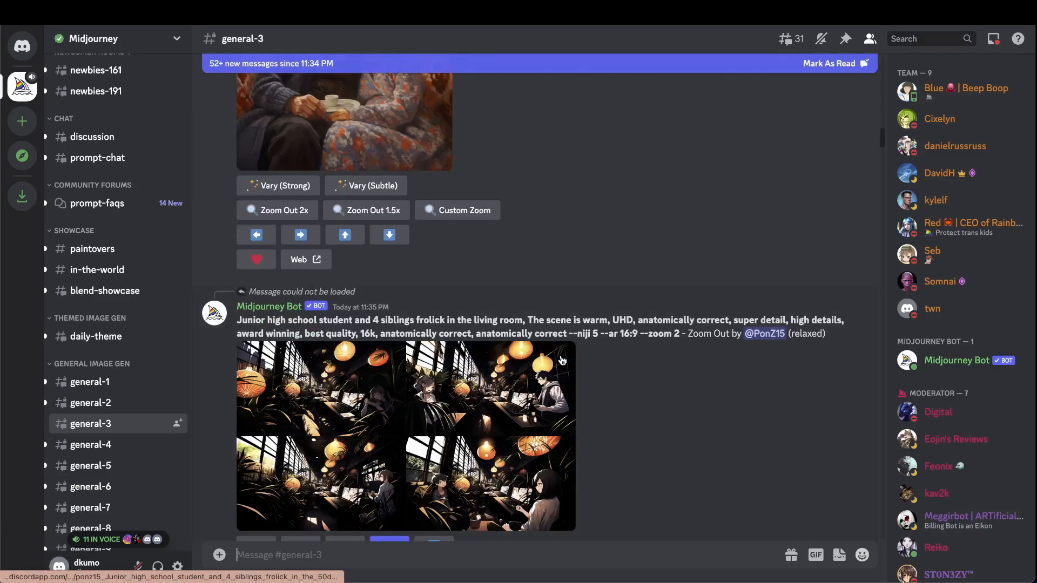
{"action": "scroll", "coordinate": [578, 449], "scroll_direction": "up", "scroll_amount": 10}
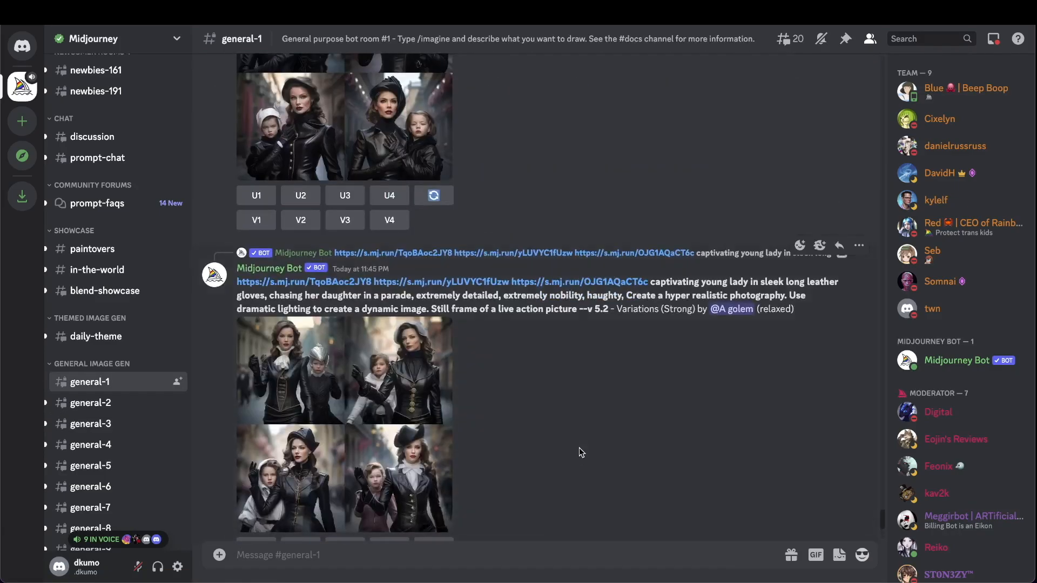
{"action": "scroll", "coordinate": [579, 448], "scroll_direction": "up", "scroll_amount": 7}
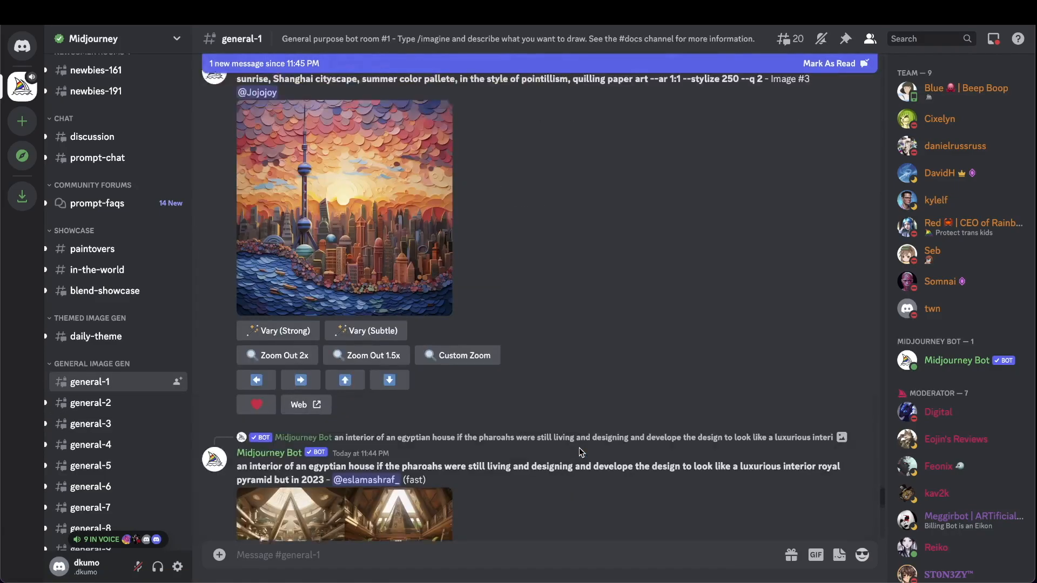
{"action": "scroll", "coordinate": [579, 448], "scroll_direction": "down", "scroll_amount": 20}
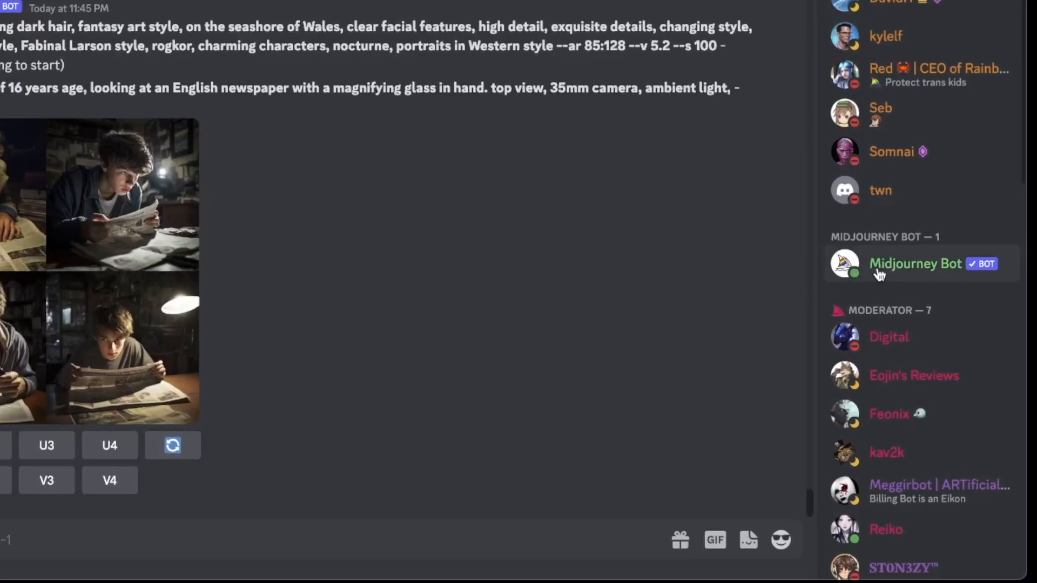
{"action": "left_click", "coordinate": [928, 360]}
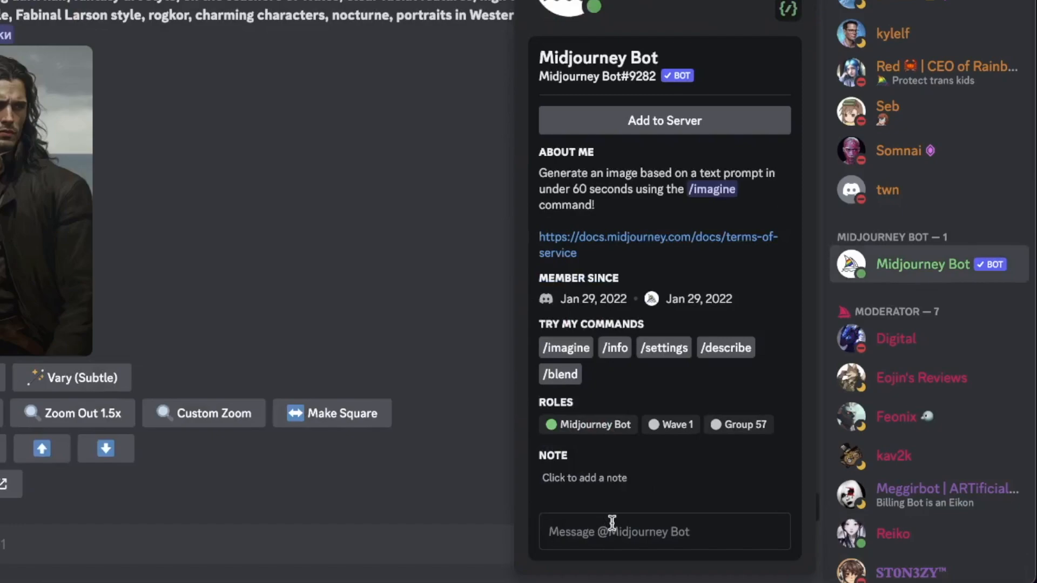
{"action": "left_click", "coordinate": [612, 522]}
{"action": "type", "text": "hello"}
{"action": "key", "text": "Return"}
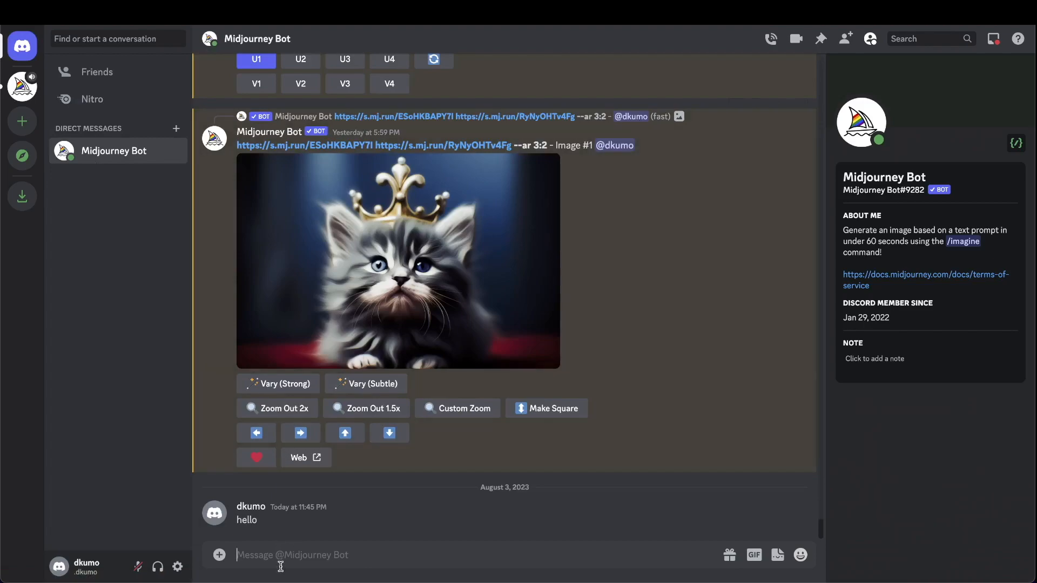
Send the Midjourney Bot an /imagine command with the prompt "old man, pixar style --s 75"
{"action": "type", "text": "/imagine"}
{"action": "key", "text": "Return"}
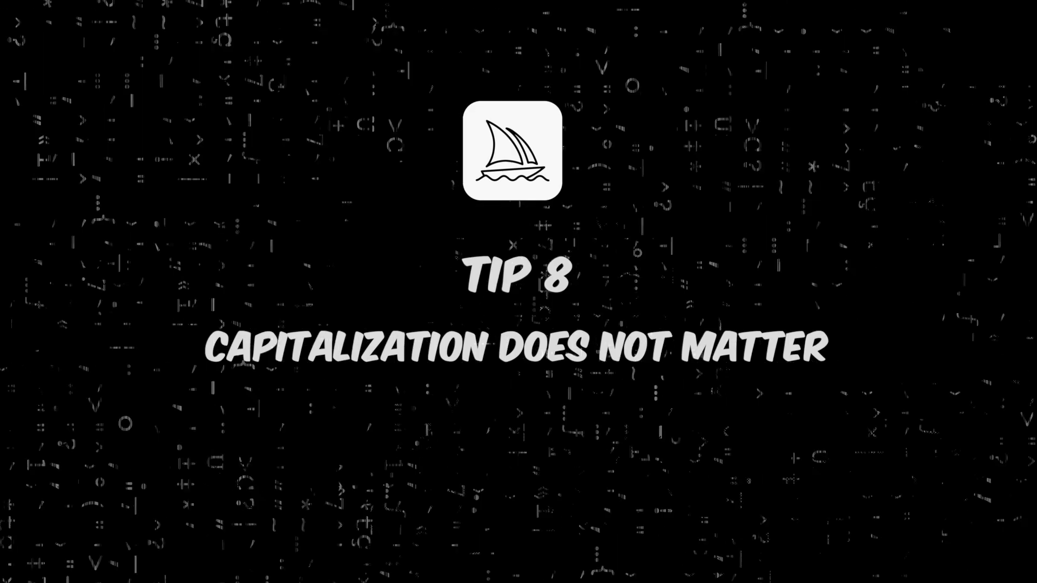
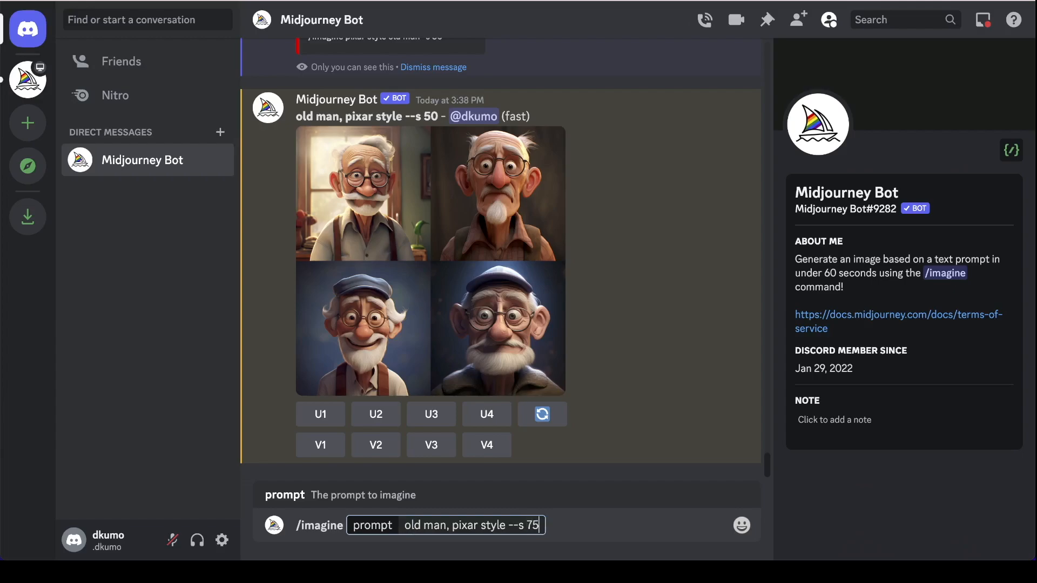
{"action": "key", "text": "Return"}
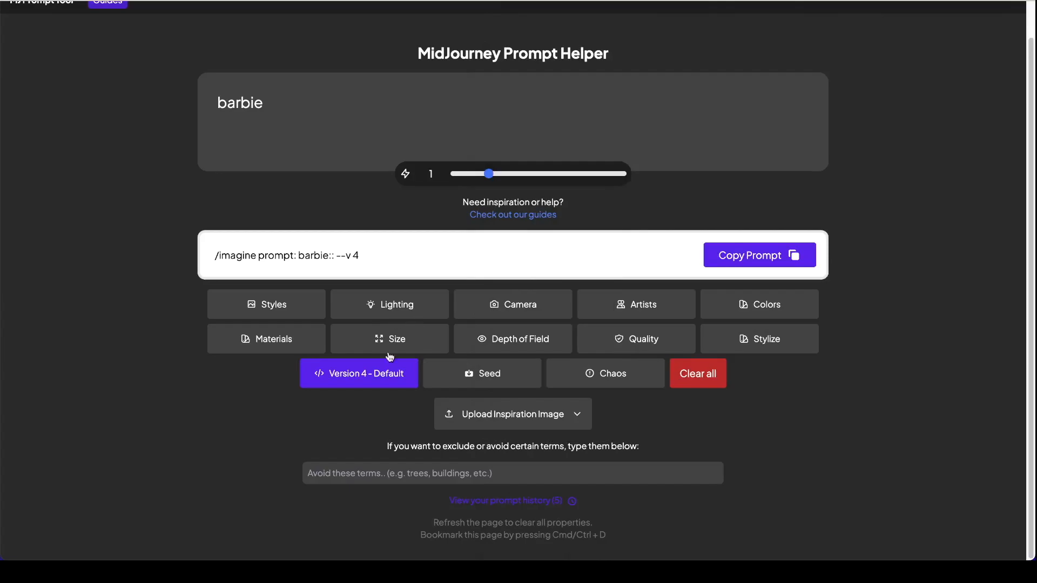
In the MidJourney Prompt Helper, look through the available Styles, Lighting and Camera/Lens options for the barbie prompt
{"action": "left_click", "coordinate": [267, 315]}
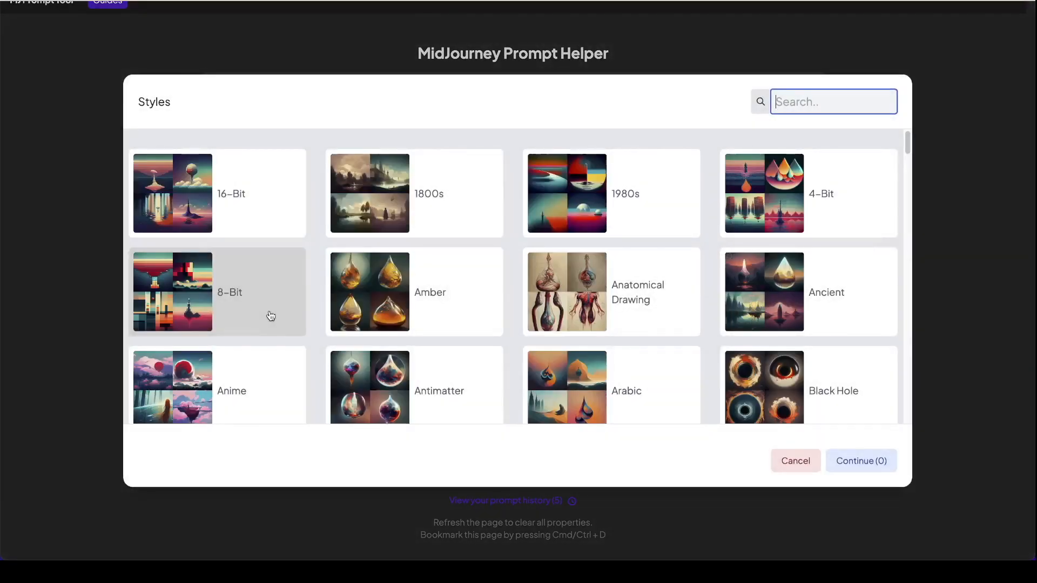
{"action": "scroll", "coordinate": [685, 320], "scroll_direction": "down", "scroll_amount": 2}
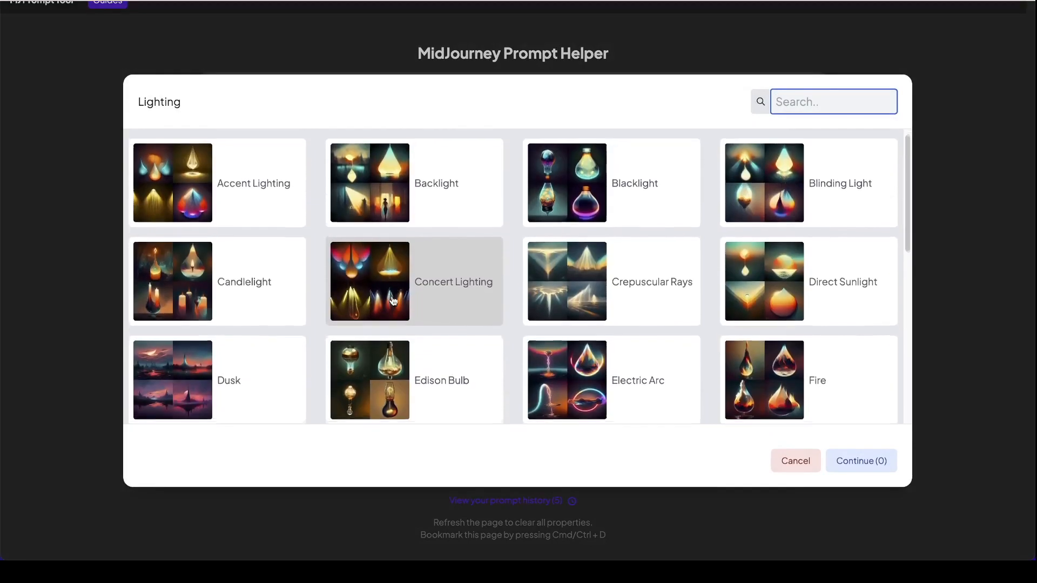
{"action": "scroll", "coordinate": [393, 301], "scroll_direction": "down", "scroll_amount": 2}
{"action": "scroll", "coordinate": [393, 301], "scroll_direction": "down", "scroll_amount": 2}
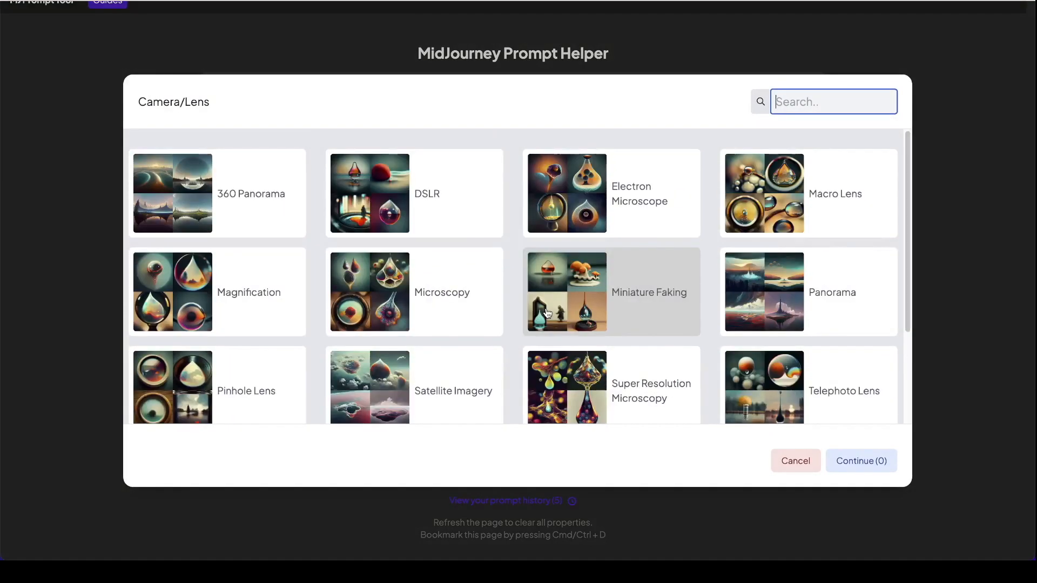
{"action": "scroll", "coordinate": [547, 313], "scroll_direction": "down", "scroll_amount": 2}
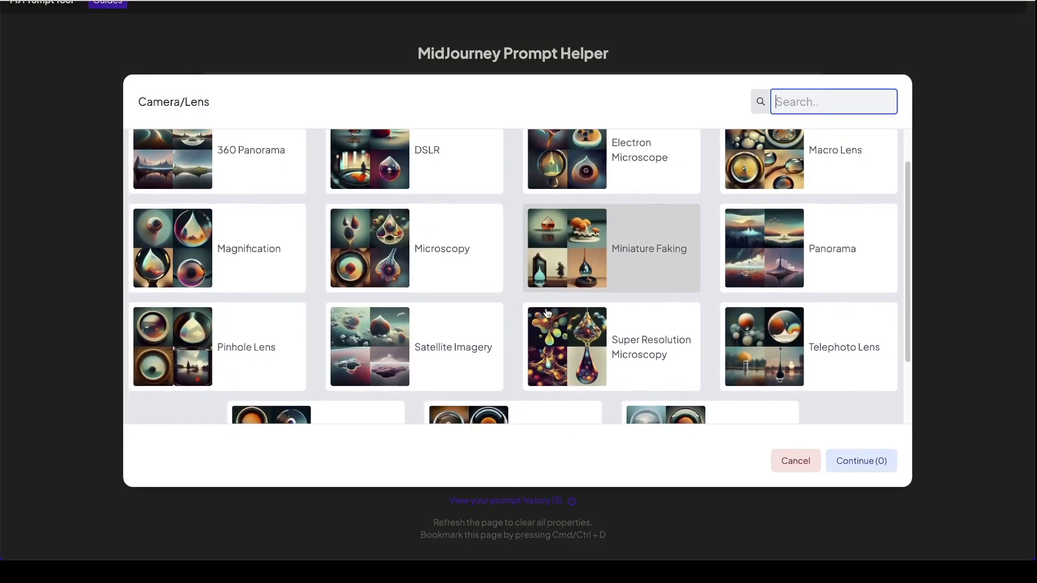
{"action": "scroll", "coordinate": [548, 313], "scroll_direction": "down", "scroll_amount": 1}
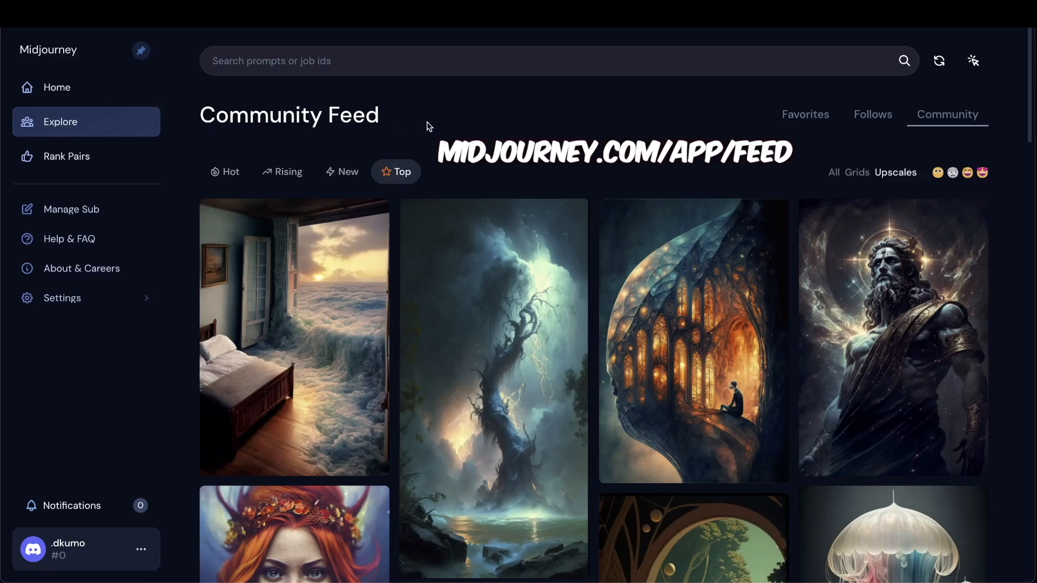
Browse the top images in Midjourney's Community Feed and read the full prompt of the orange-haired woman's portrait
{"action": "scroll", "coordinate": [429, 127], "scroll_direction": "down", "scroll_amount": 1}
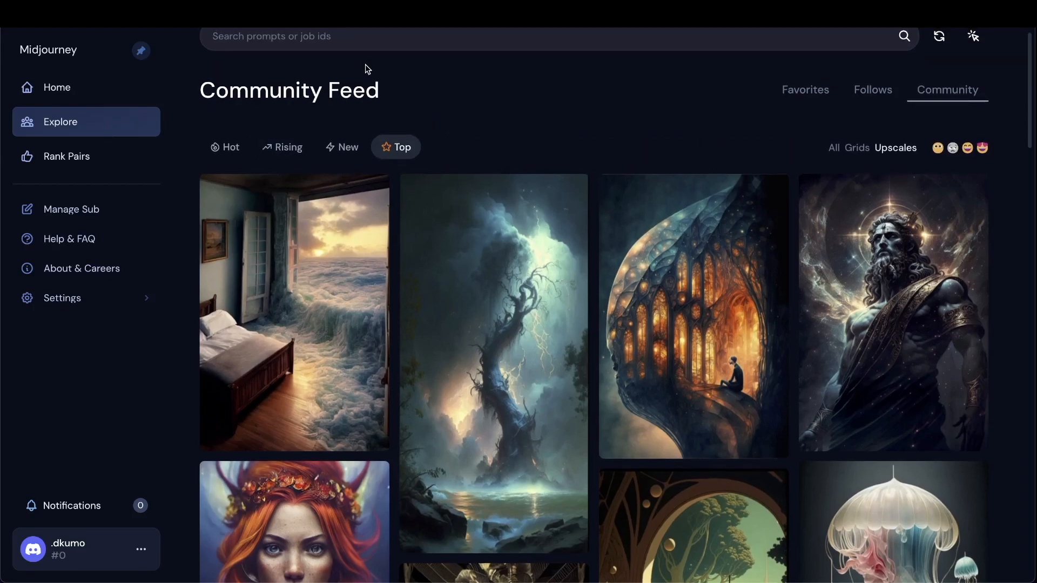
{"action": "scroll", "coordinate": [393, 50], "scroll_direction": "up", "scroll_amount": 1}
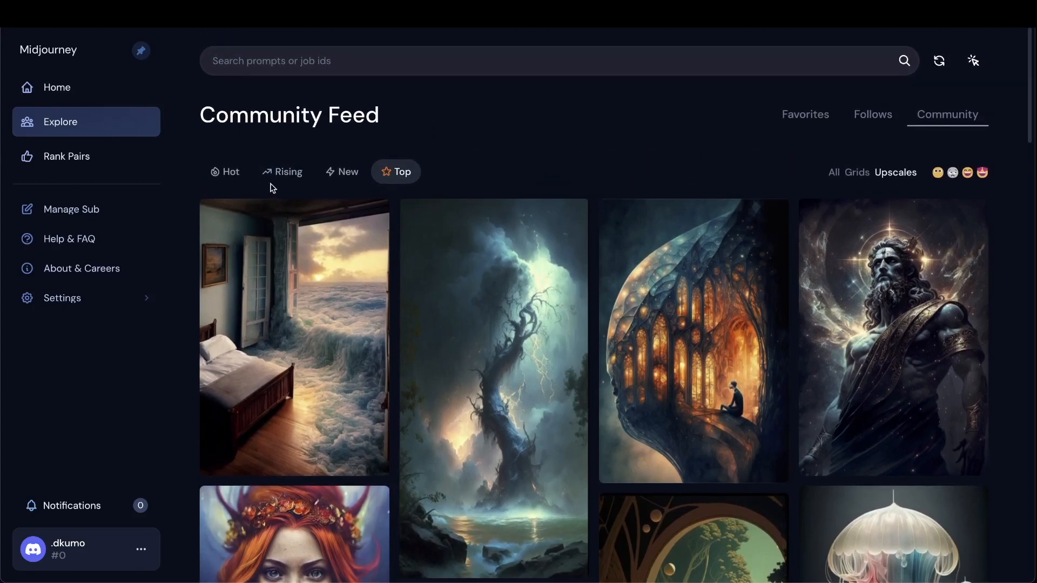
{"action": "scroll", "coordinate": [497, 155], "scroll_direction": "down", "scroll_amount": 7}
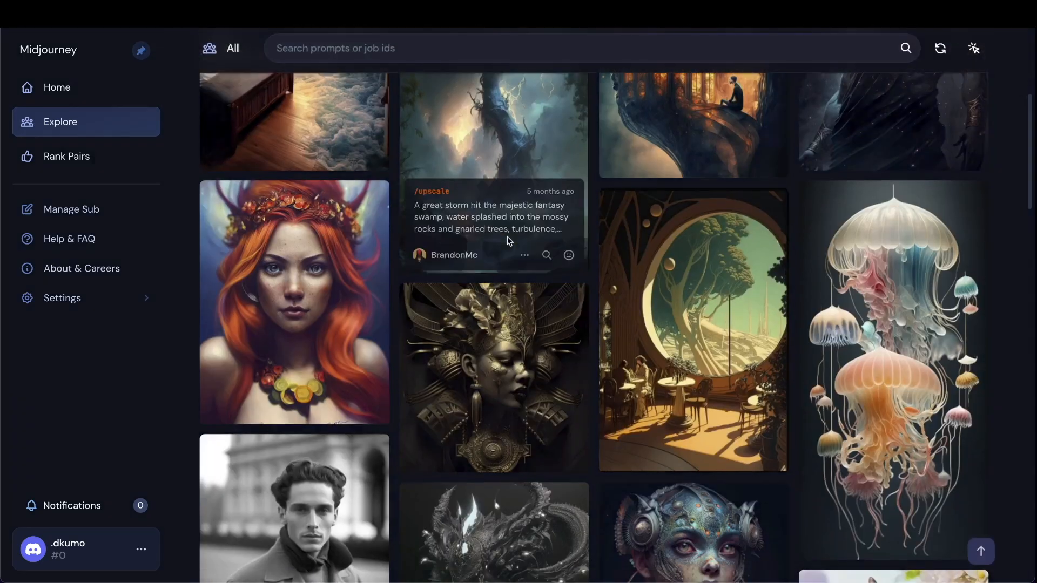
{"action": "scroll", "coordinate": [502, 278], "scroll_direction": "up", "scroll_amount": 3}
{"action": "left_click", "coordinate": [378, 303]}
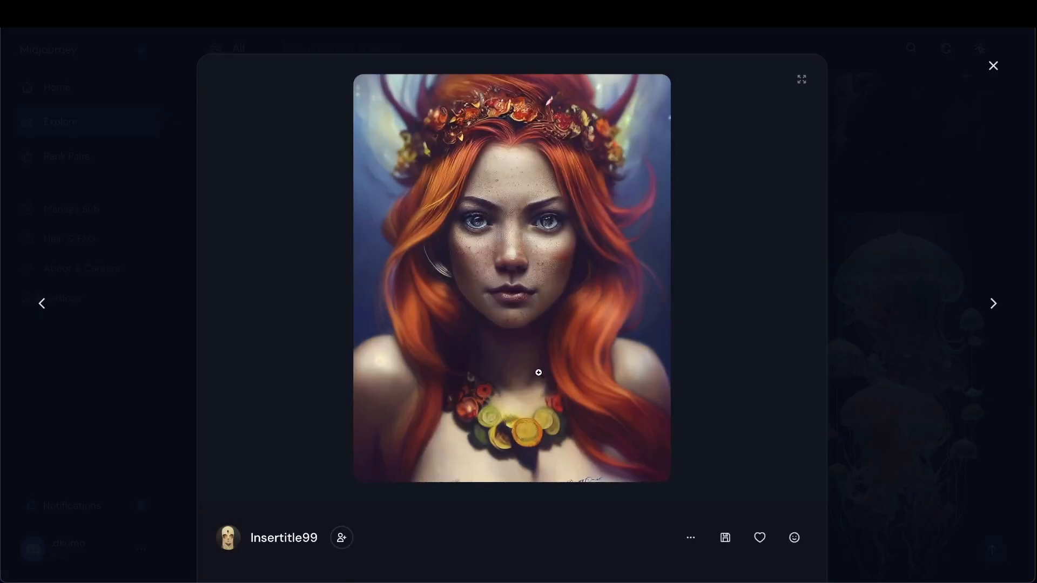
{"action": "scroll", "coordinate": [698, 377], "scroll_direction": "down", "scroll_amount": 2}
{"action": "scroll", "coordinate": [697, 377], "scroll_direction": "down", "scroll_amount": 1}
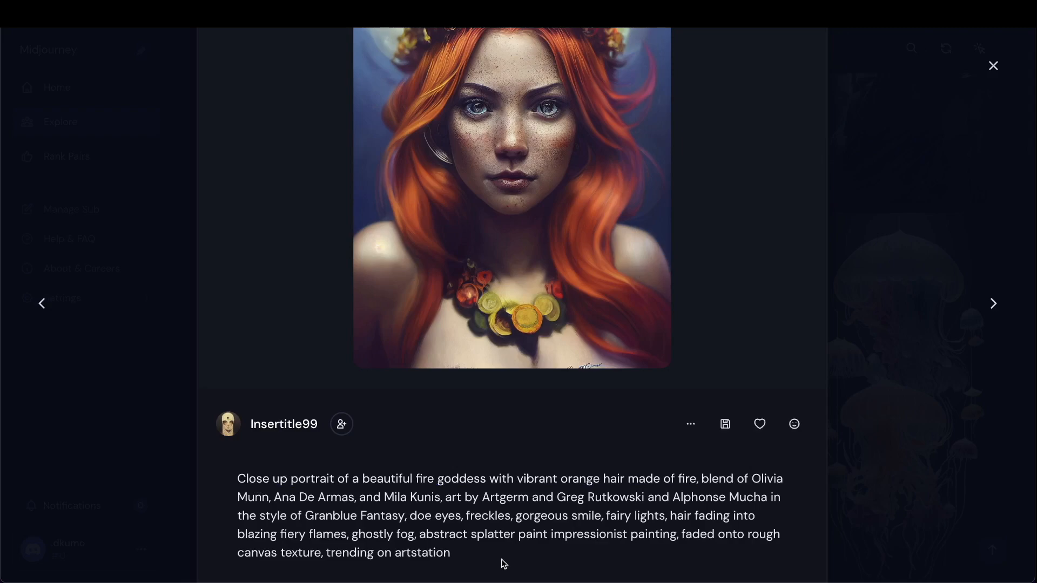
{"action": "key", "text": "Escape"}
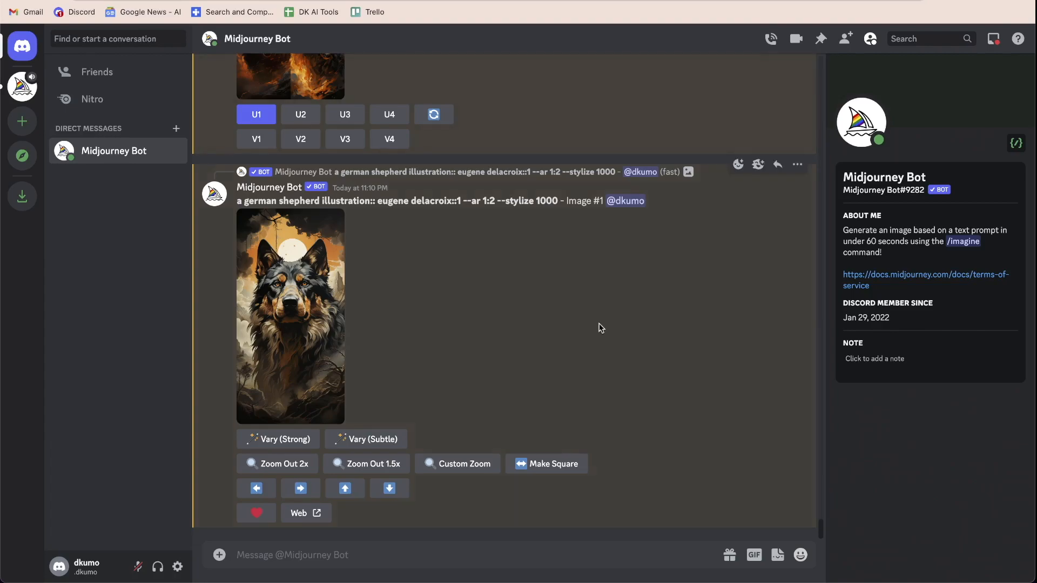
From Discord, open the German shepherd image's page on the Midjourney website and look through its details and related images
{"action": "left_click", "coordinate": [303, 519]}
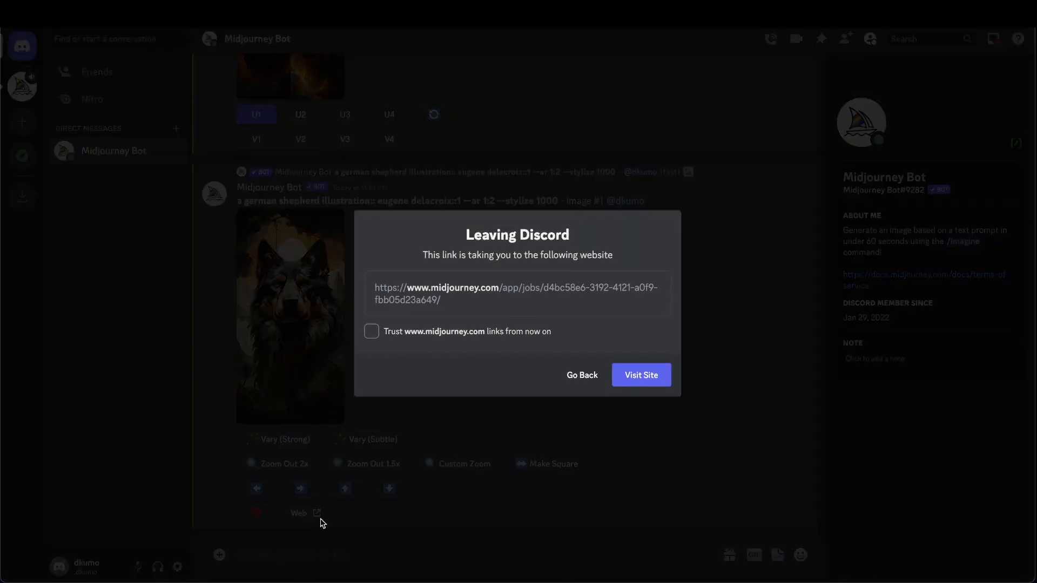
{"action": "left_click", "coordinate": [654, 381]}
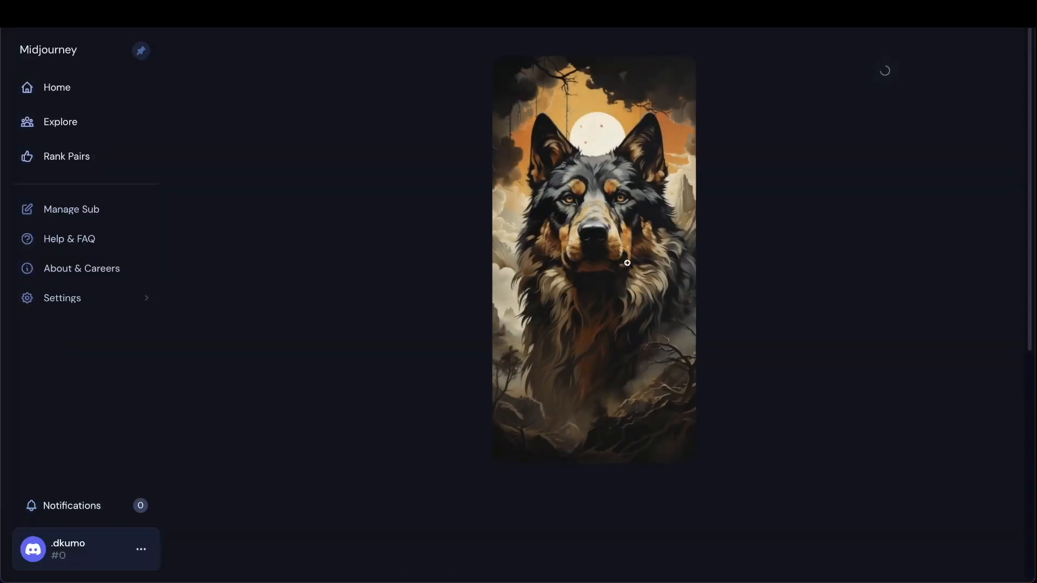
{"action": "scroll", "coordinate": [915, 366], "scroll_direction": "down", "scroll_amount": 6}
{"action": "scroll", "coordinate": [915, 367], "scroll_direction": "down", "scroll_amount": 4}
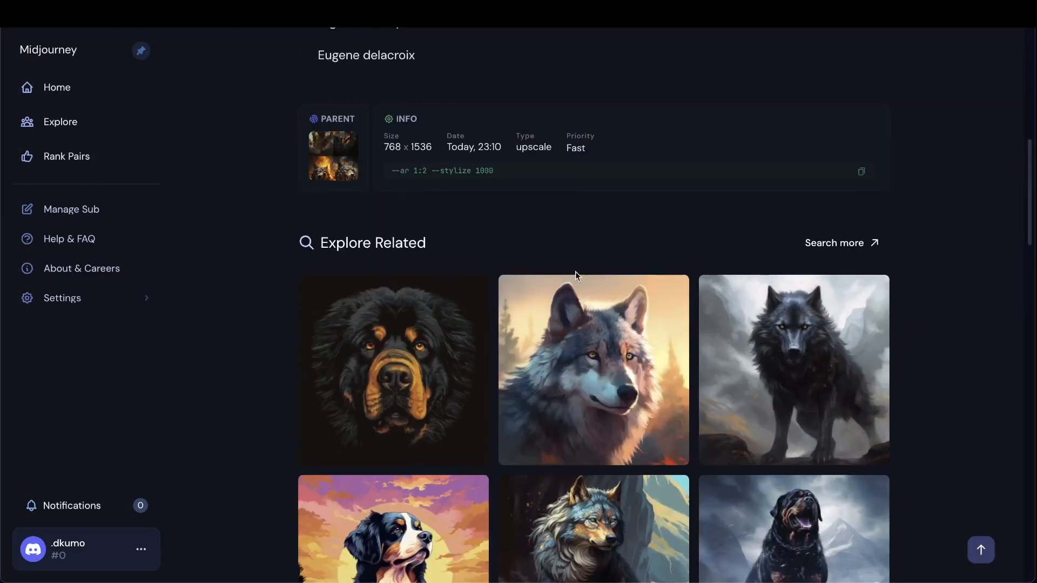
{"action": "scroll", "coordinate": [918, 329], "scroll_direction": "down", "scroll_amount": 1}
{"action": "scroll", "coordinate": [934, 331], "scroll_direction": "down", "scroll_amount": 2}
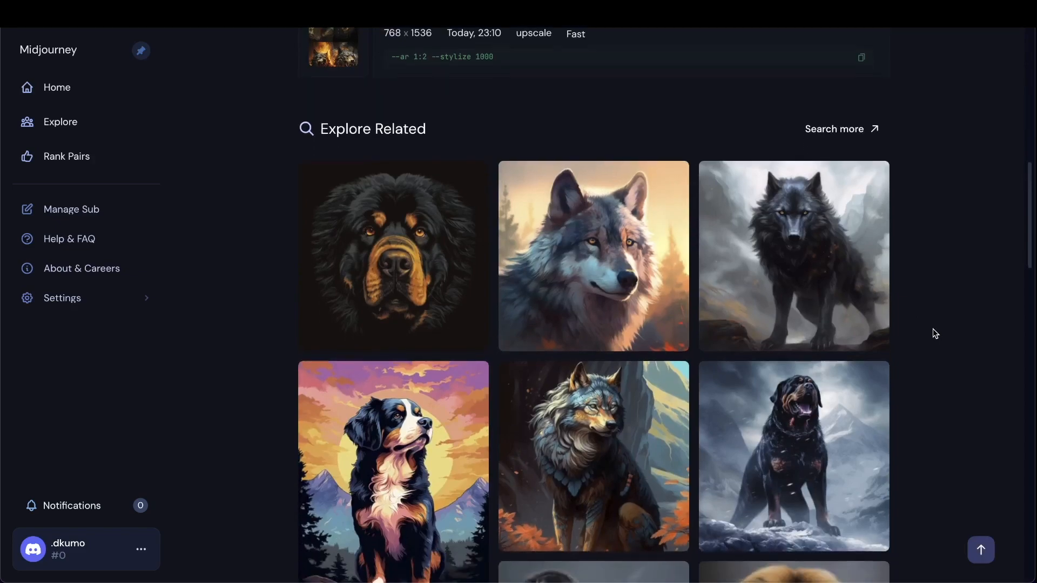
{"action": "scroll", "coordinate": [966, 400], "scroll_direction": "down", "scroll_amount": 1}
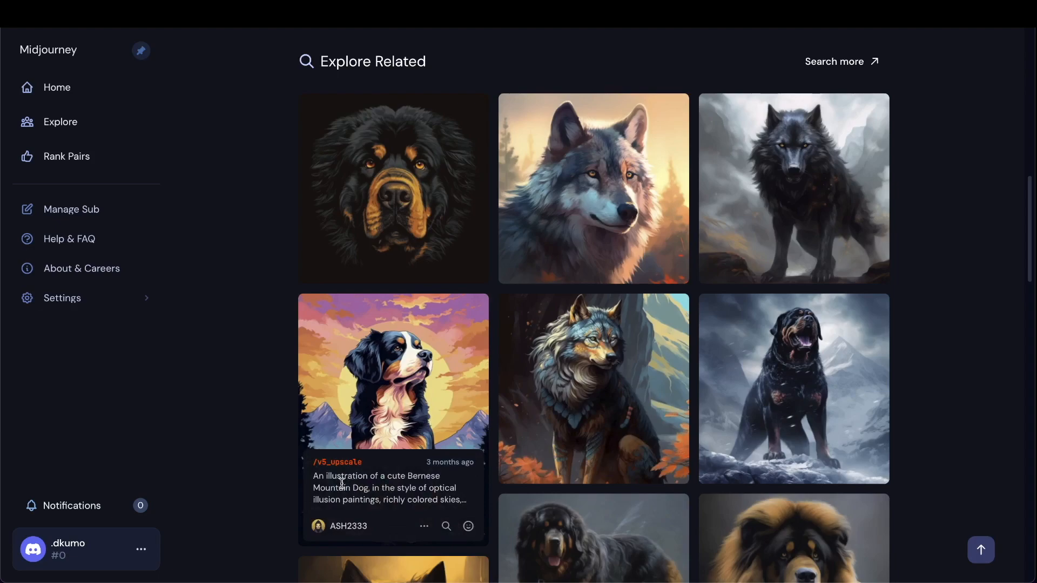
{"action": "scroll", "coordinate": [842, 432], "scroll_direction": "down", "scroll_amount": 1}
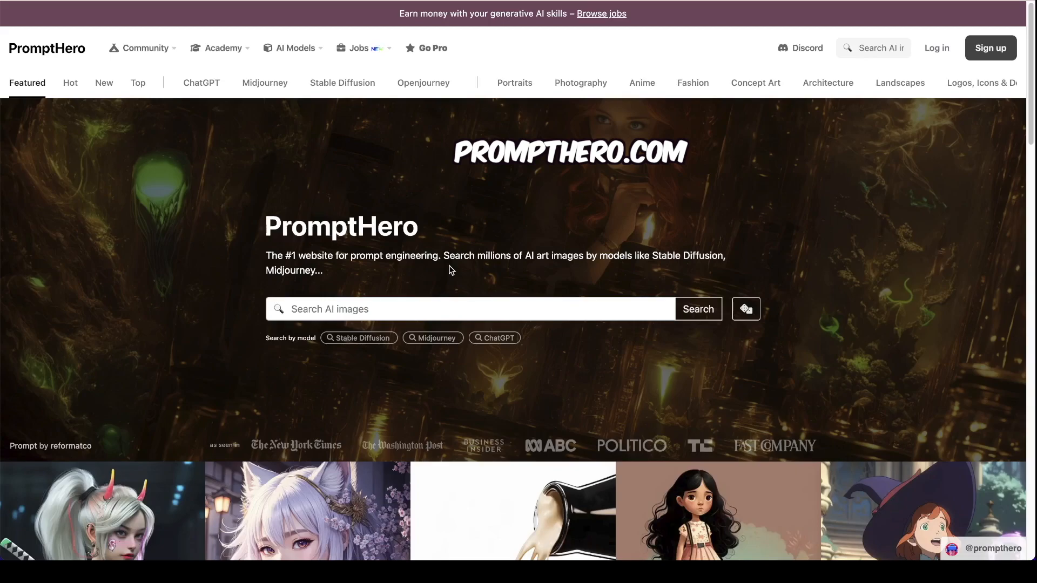
On PromptHero, find the blueberry cheesecake image among the featured images and copy its prompt
{"action": "scroll", "coordinate": [450, 275], "scroll_direction": "down", "scroll_amount": 5}
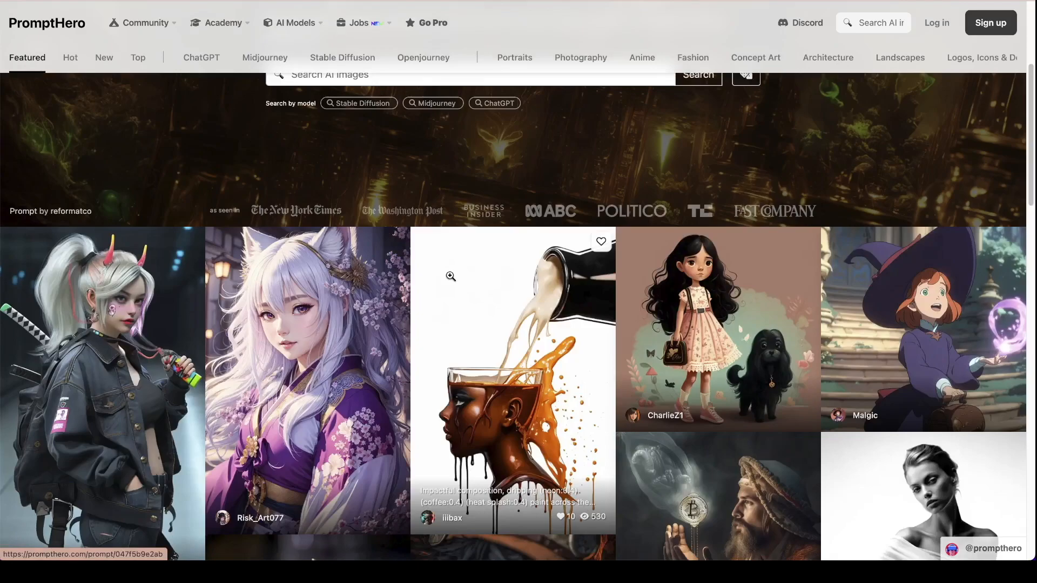
{"action": "scroll", "coordinate": [449, 276], "scroll_direction": "down", "scroll_amount": 5}
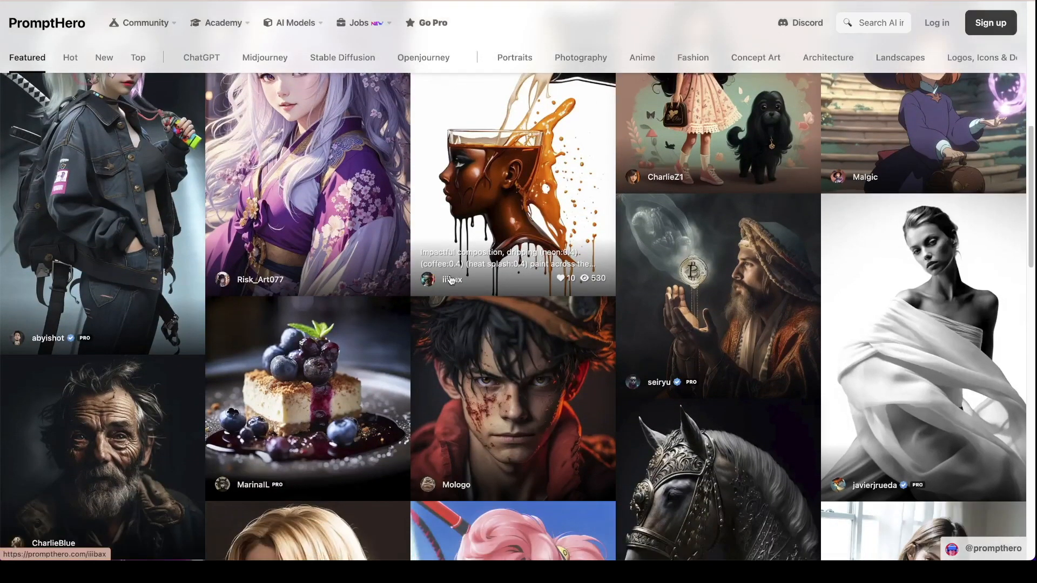
{"action": "left_click", "coordinate": [340, 328]}
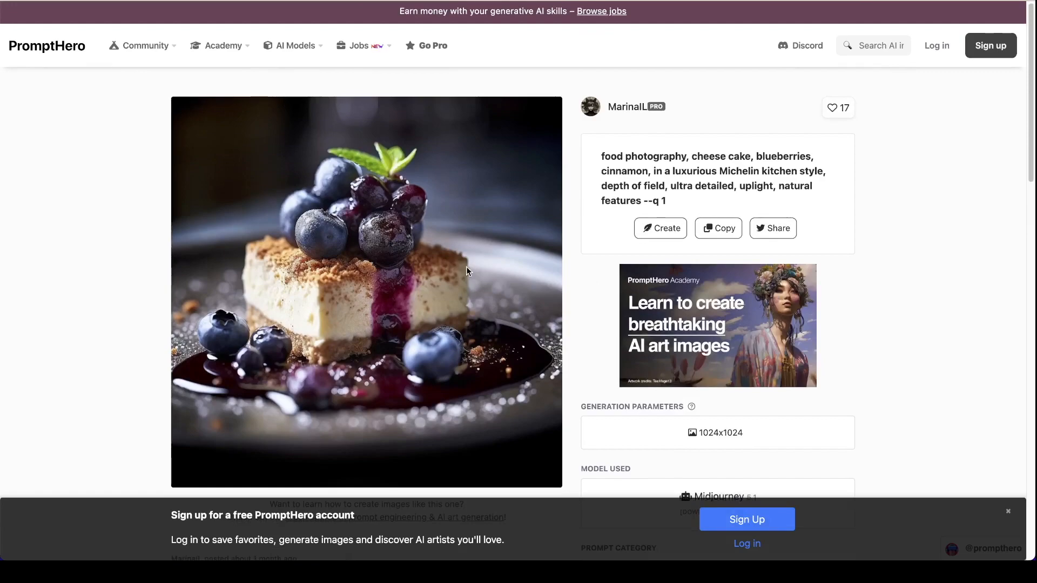
{"action": "scroll", "coordinate": [576, 211], "scroll_direction": "down", "scroll_amount": 1}
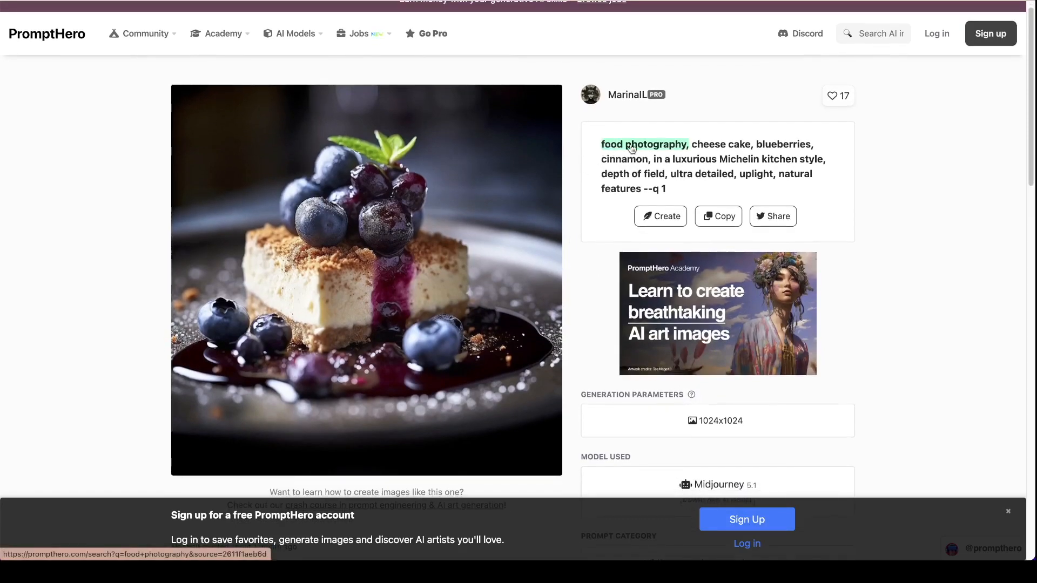
{"action": "left_click", "coordinate": [719, 215]}
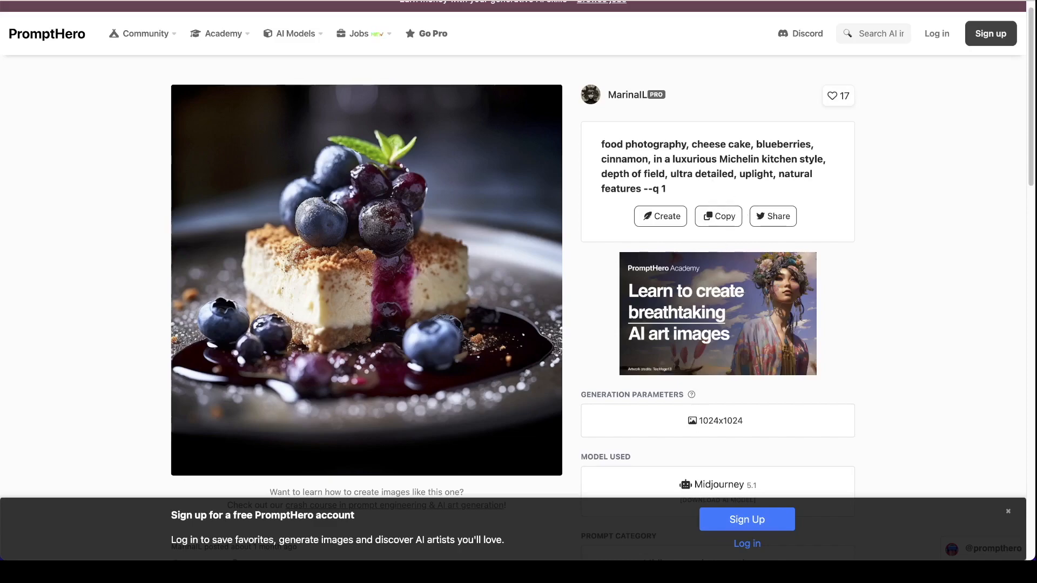
{"action": "left_click", "coordinate": [719, 215]}
Return to PromptHero's featured gallery and browse further through the AI images
{"action": "key", "text": "alt+Left"}
{"action": "scroll", "coordinate": [591, 272], "scroll_direction": "down", "scroll_amount": 3}
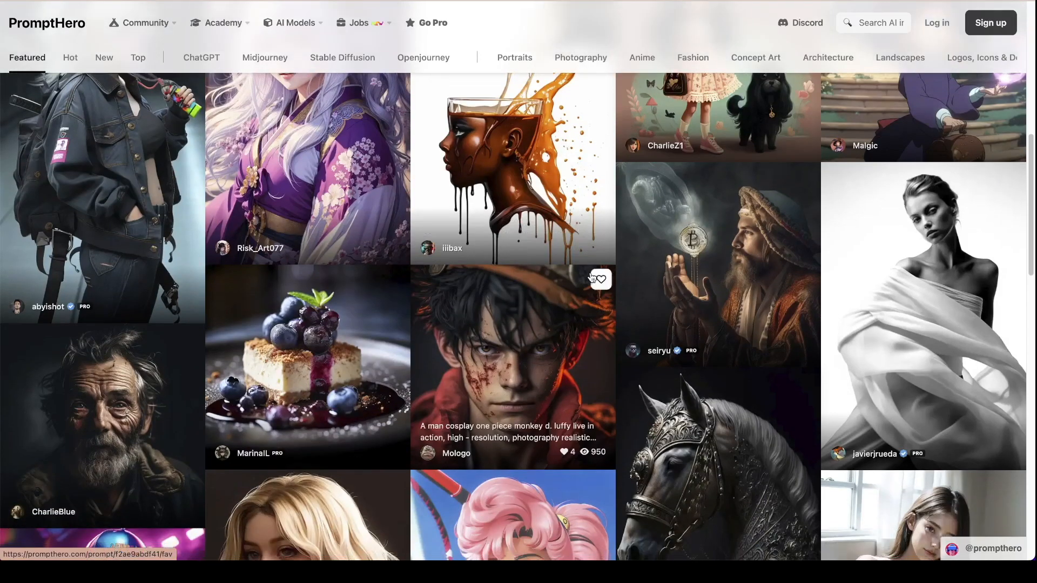
{"action": "scroll", "coordinate": [591, 275], "scroll_direction": "down", "scroll_amount": 4}
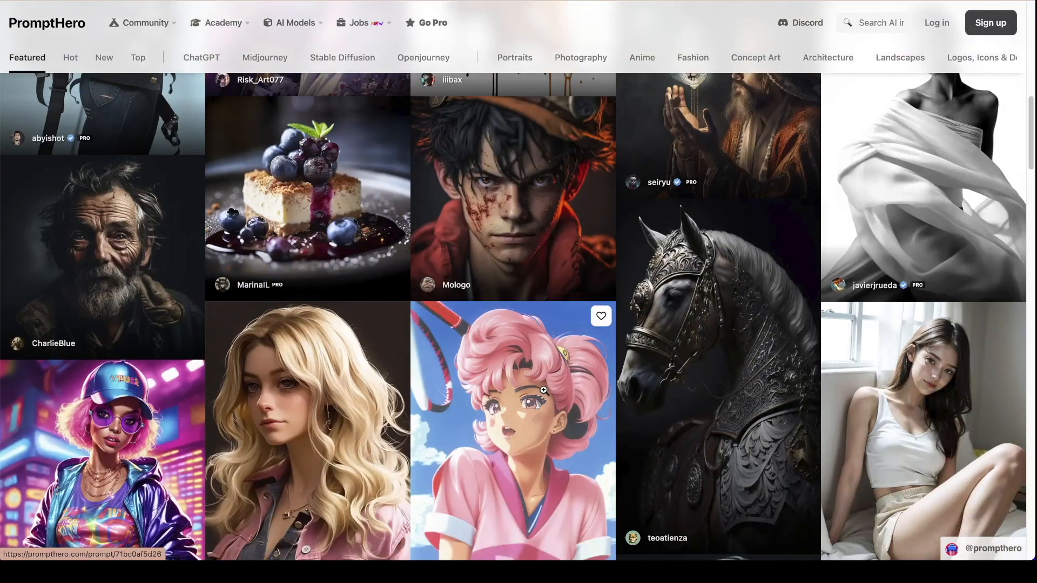
{"action": "scroll", "coordinate": [543, 390], "scroll_direction": "down", "scroll_amount": 2}
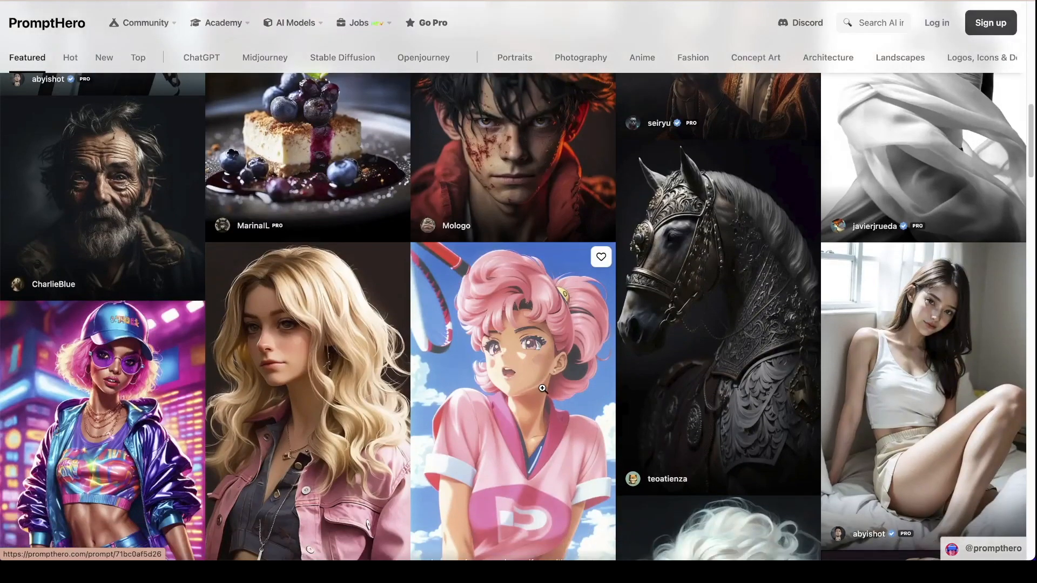
{"action": "scroll", "coordinate": [542, 389], "scroll_direction": "down", "scroll_amount": 10}
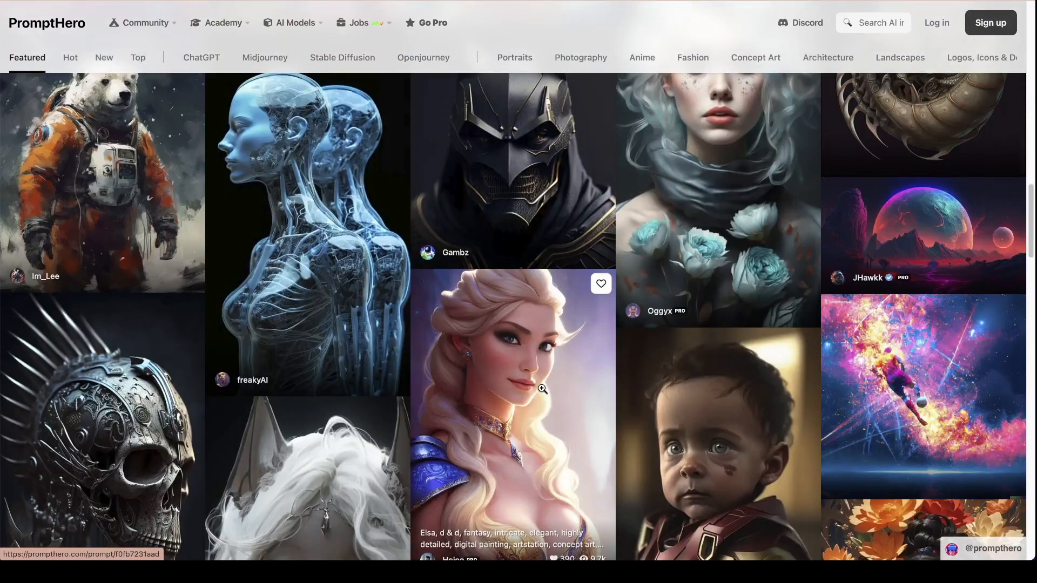
{"action": "scroll", "coordinate": [542, 388], "scroll_direction": "down", "scroll_amount": 5}
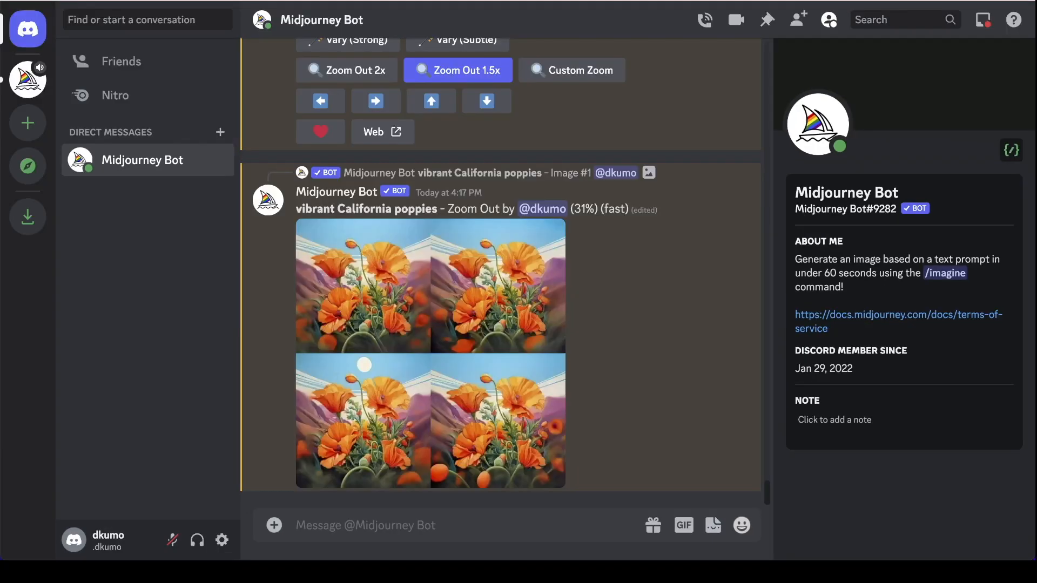
In the Discord bot chat, view the zoomed-out California poppies grid enlarged and upscale the first image
{"action": "left_click", "coordinate": [415, 327]}
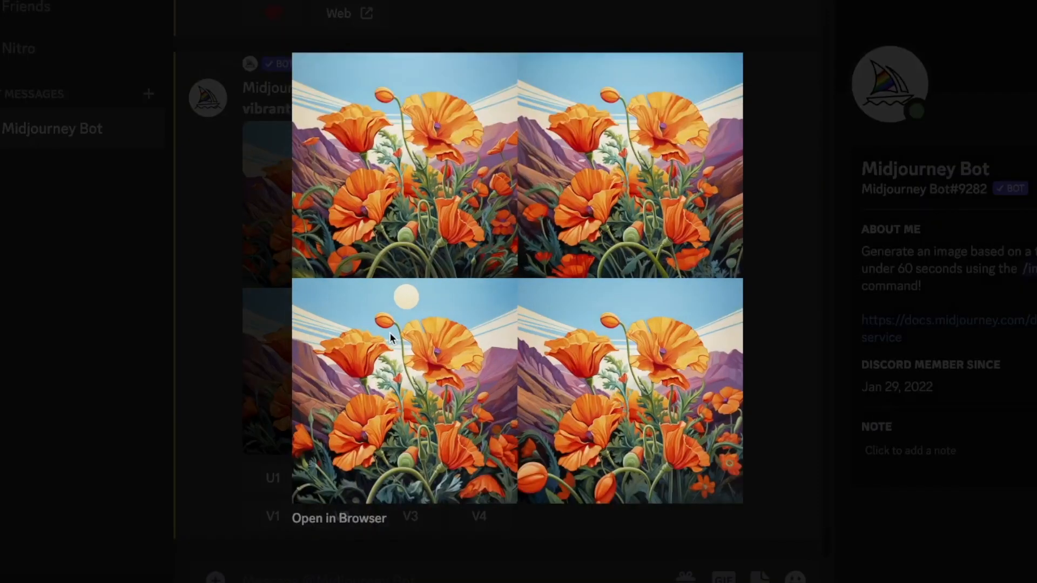
{"action": "key", "text": "Escape"}
{"action": "left_click", "coordinate": [313, 391]}
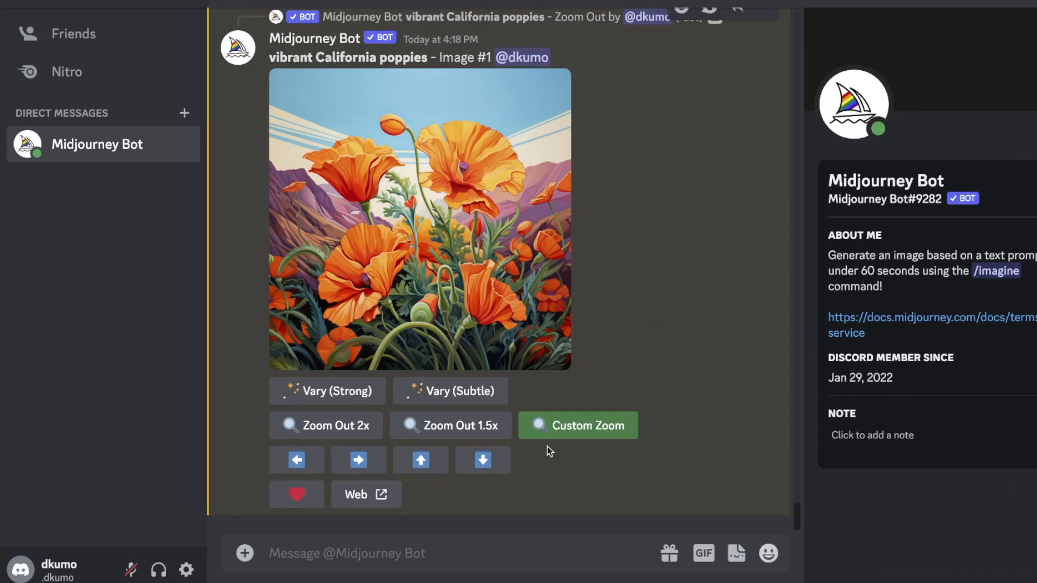
Custom-zoom the California poppies image at zoom 2 with "a framed picture on wall" added to its prompt, and view the results enlarged
{"action": "left_click", "coordinate": [560, 429]}
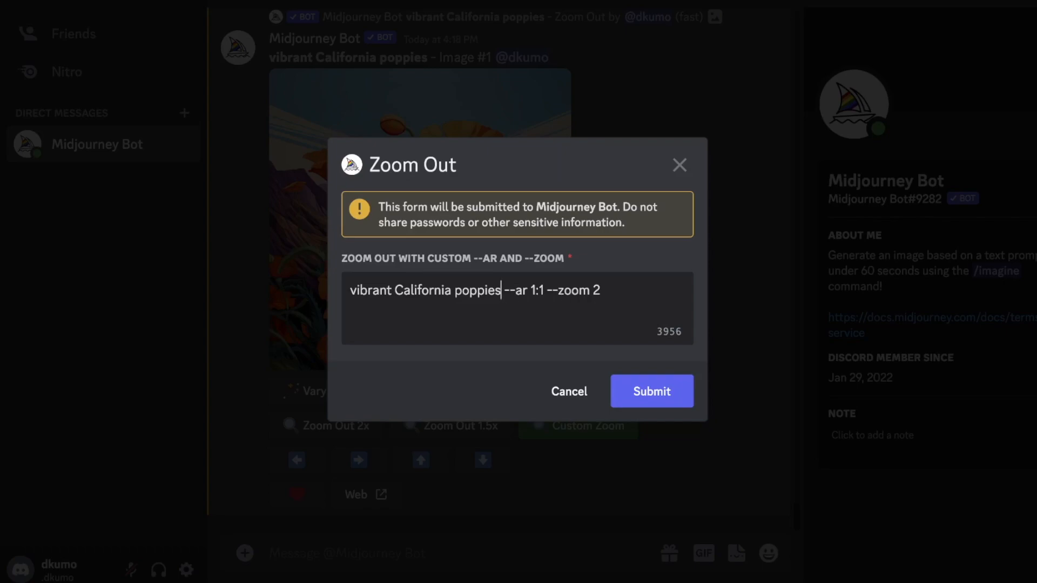
{"action": "type", "text": ", a fram"}
{"action": "type", "text": "ed picture on "}
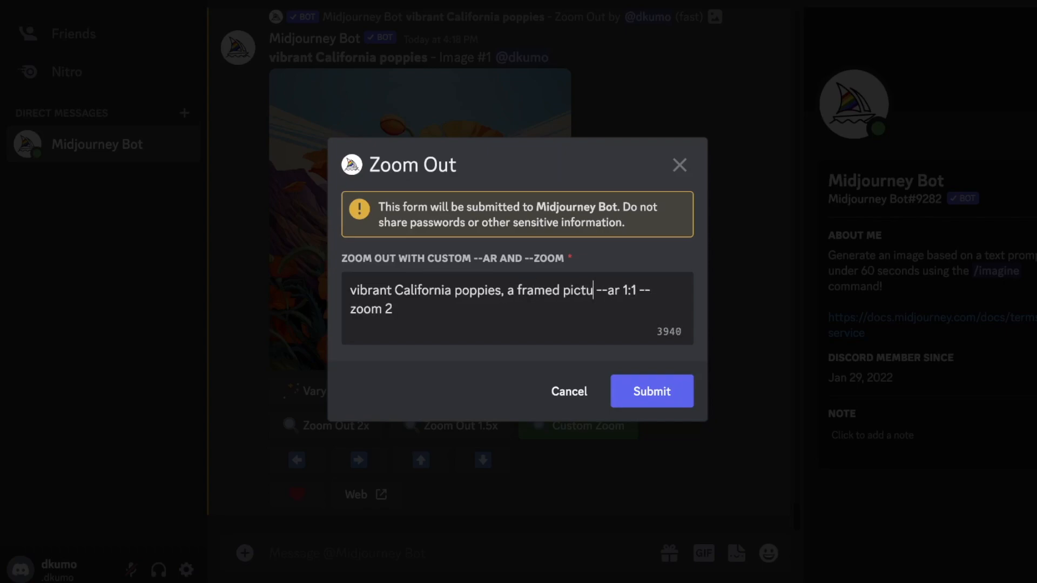
{"action": "type", "text": "wall"}
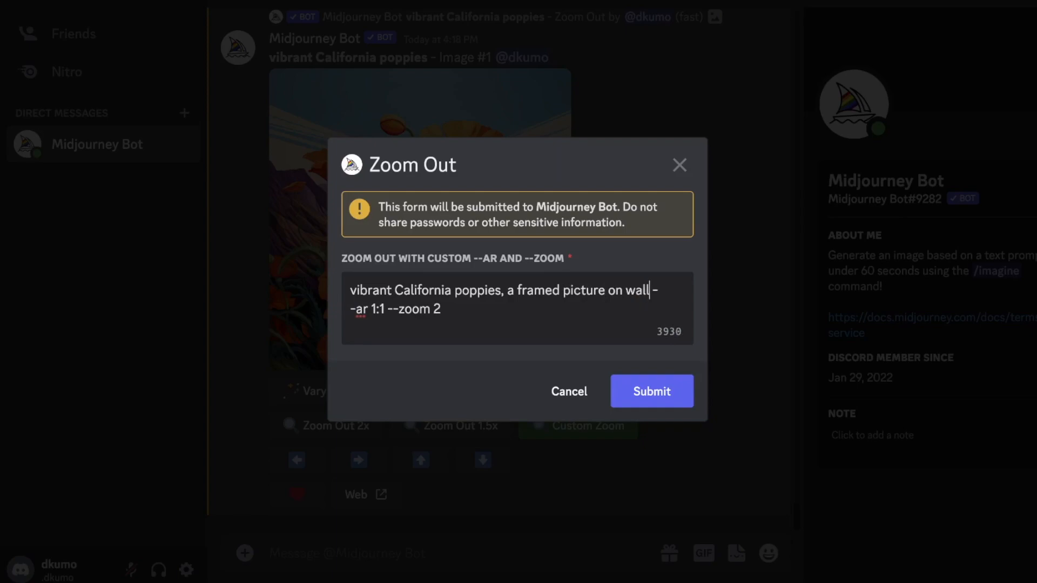
{"action": "left_click", "coordinate": [627, 385]}
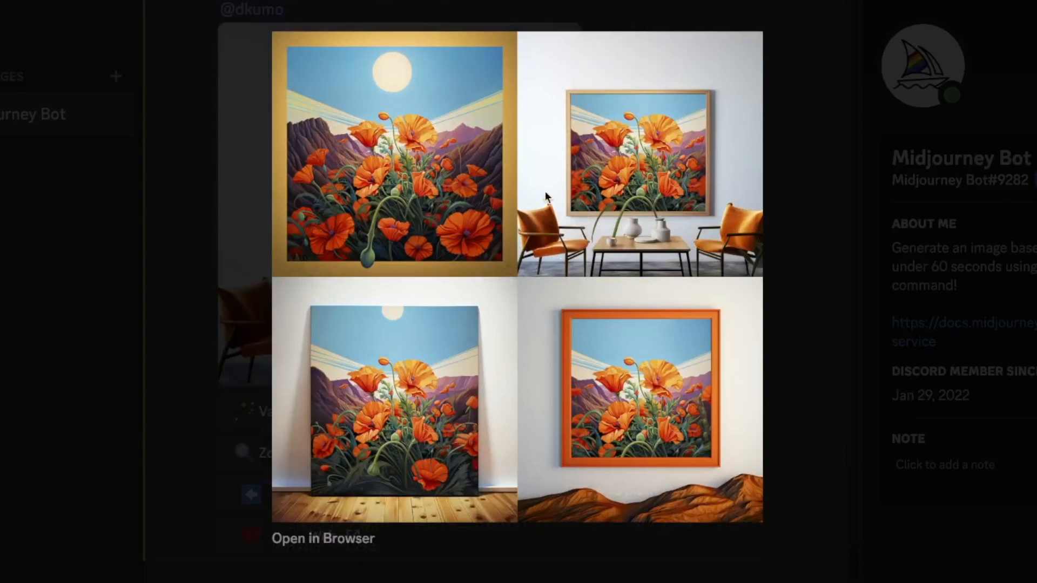
{"action": "left_click", "coordinate": [213, 287]}
{"action": "left_click", "coordinate": [416, 384]}
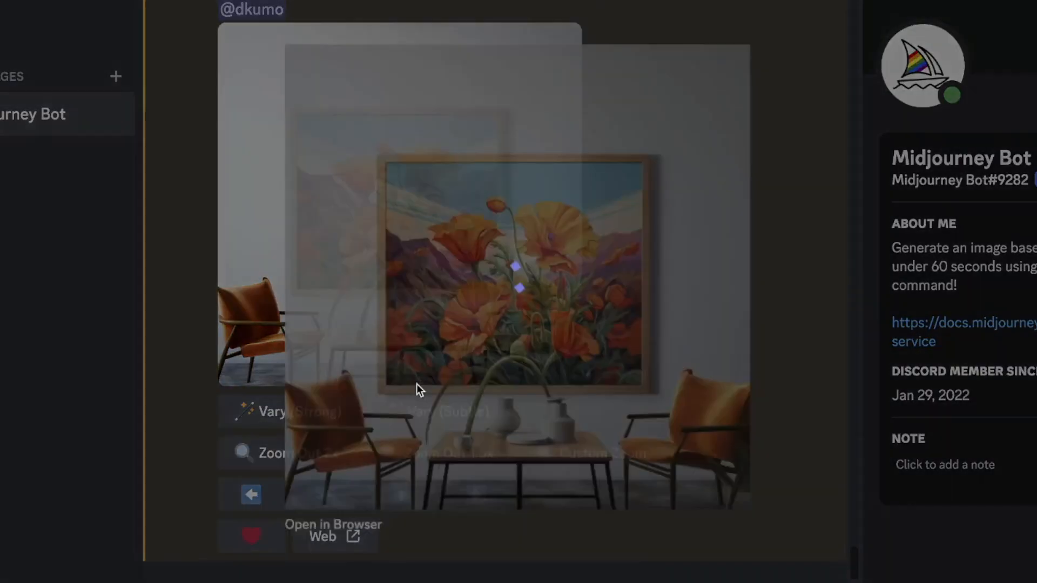
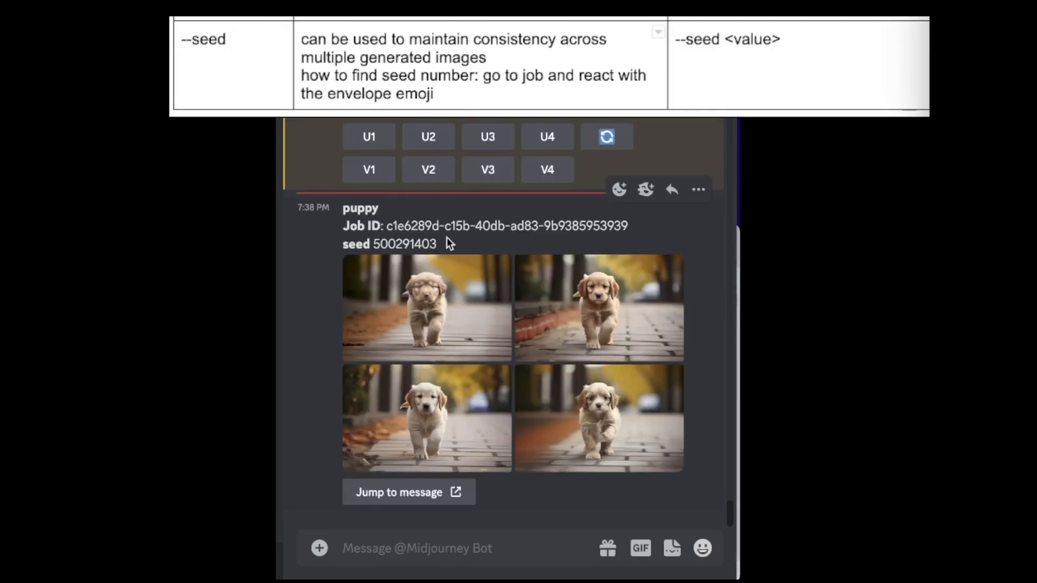
Copy the puppy job's seed number and read the Midjourney Seeds documentation down to the celadon owl pitcher random-seed examples
{"action": "right_click", "coordinate": [381, 244]}
{"action": "left_click", "coordinate": [417, 282]}
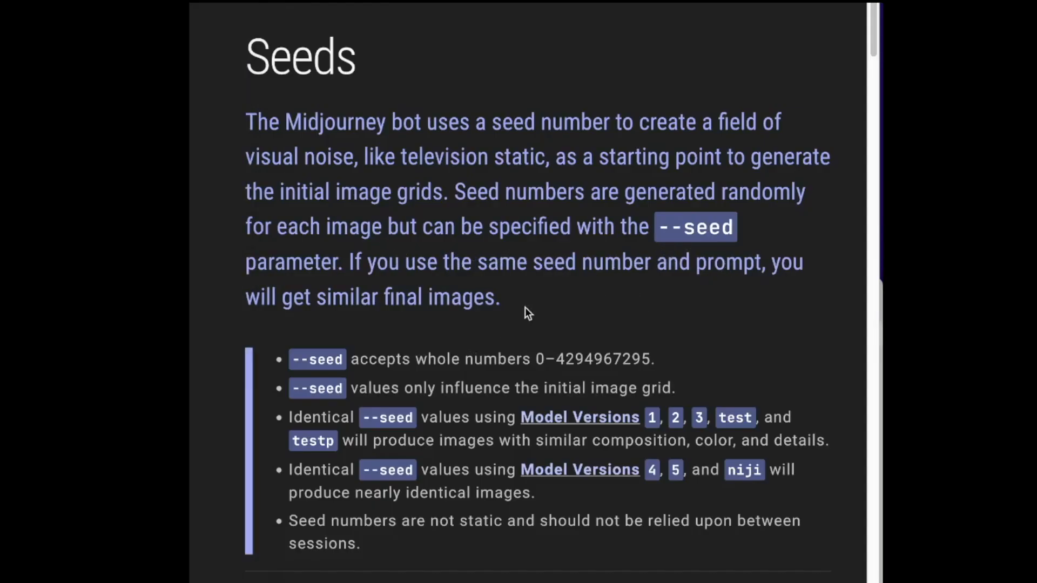
{"action": "scroll", "coordinate": [542, 306], "scroll_direction": "down", "scroll_amount": 10}
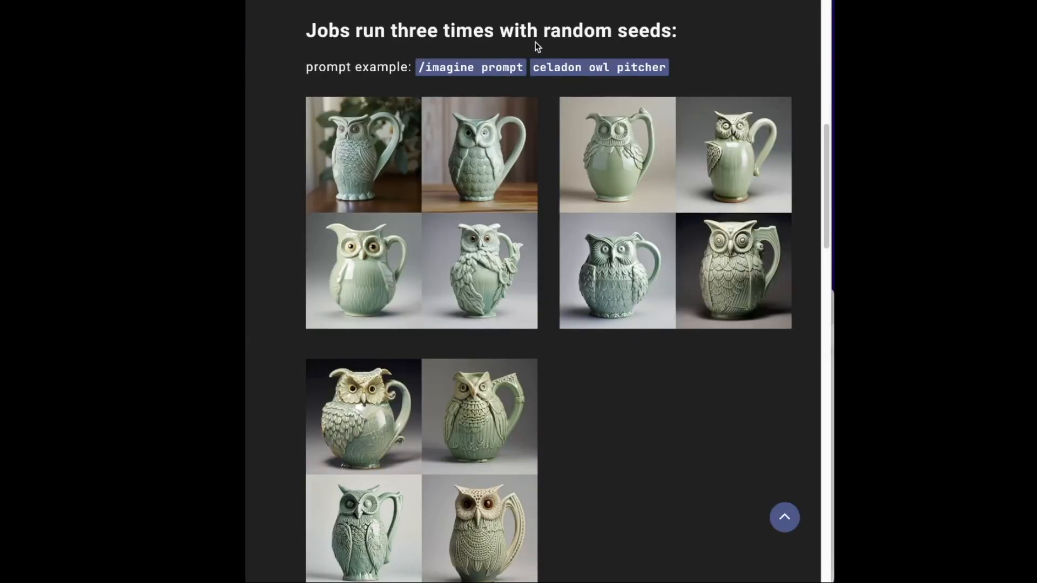
{"action": "scroll", "coordinate": [559, 201], "scroll_direction": "down", "scroll_amount": 1}
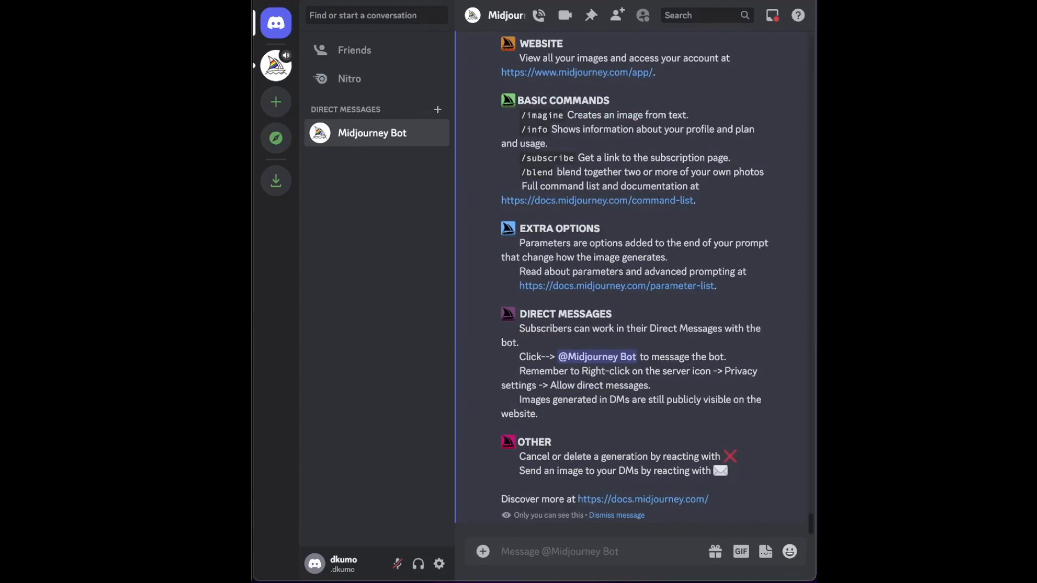
Run the /info command in the Midjourney Bot chat and check the subscription and remaining fast time
{"action": "type", "text": "/info"}
{"action": "key", "text": "Return"}
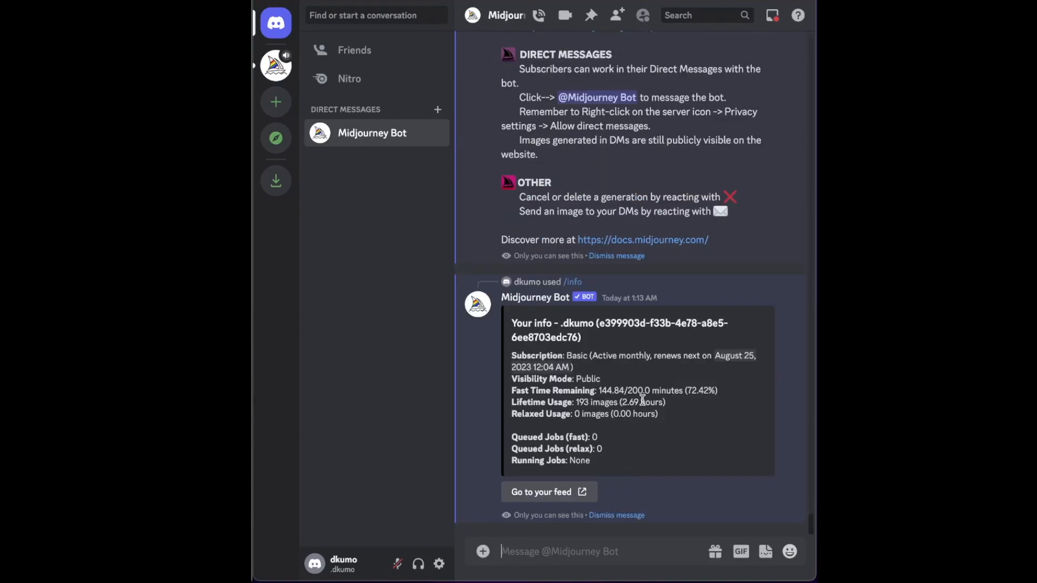
{"action": "double_click", "coordinate": [575, 356]}
{"action": "left_click", "coordinate": [640, 387]}
{"action": "left_click_drag", "start_coordinate": [598, 390], "coordinate": [681, 390]}
Run the /subscribe command to get the personal plan management link
{"action": "left_click", "coordinate": [606, 555]}
{"action": "type", "text": "/subsb"}
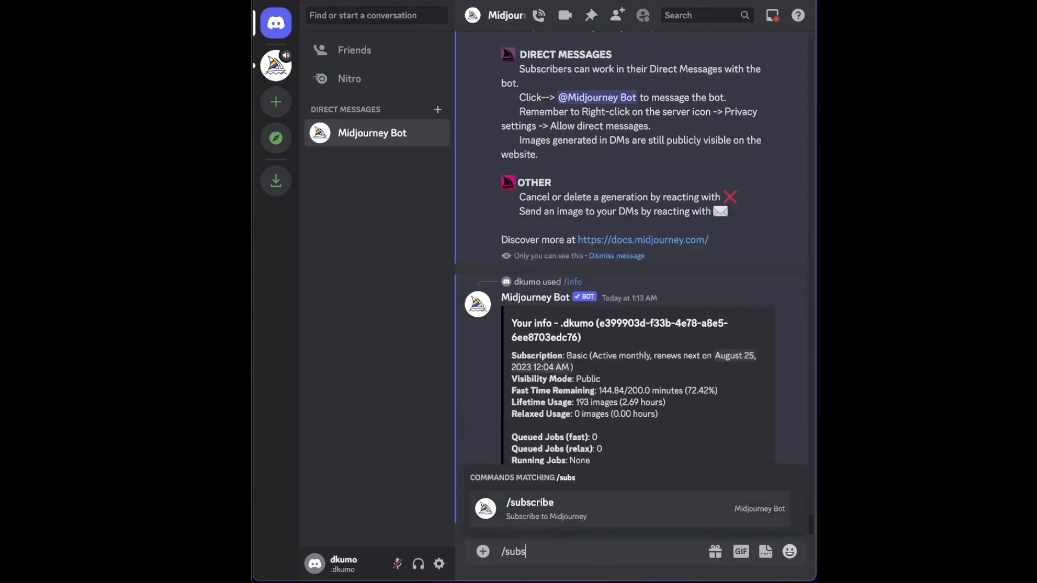
{"action": "key", "text": "BackSpace"}
{"action": "type", "text": "cribe"}
{"action": "key", "text": "Return"}
{"action": "key", "text": "Return"}
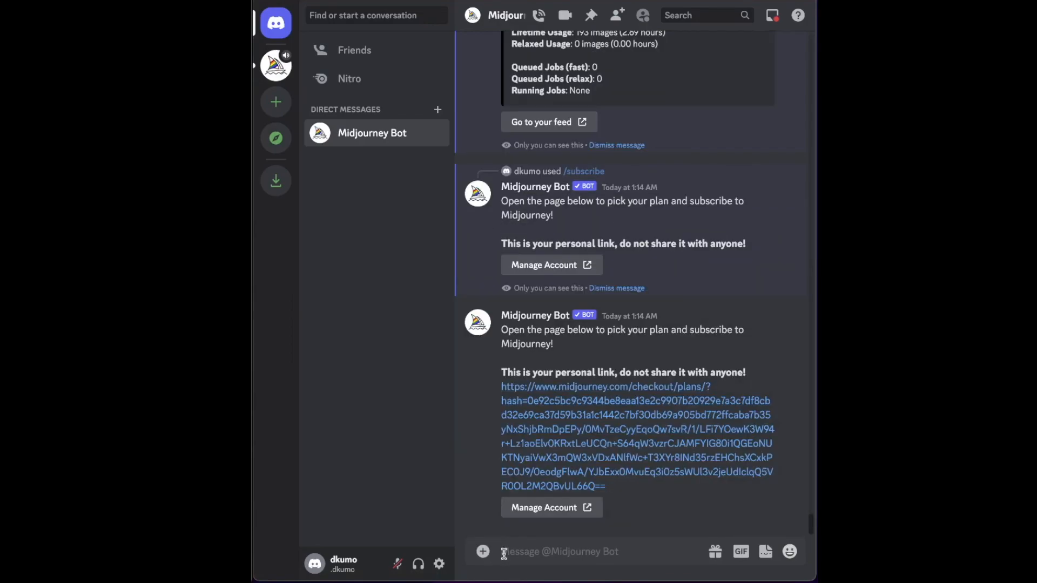
Open the personal subscription link on the Midjourney website and look through the plan details, features and billing
{"action": "left_click", "coordinate": [594, 464]}
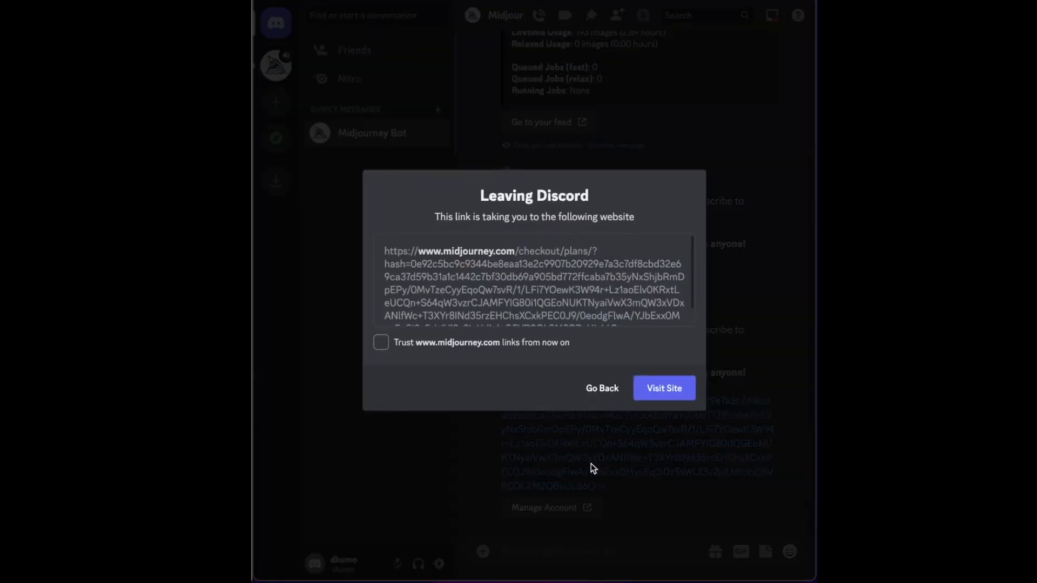
{"action": "left_click", "coordinate": [639, 388]}
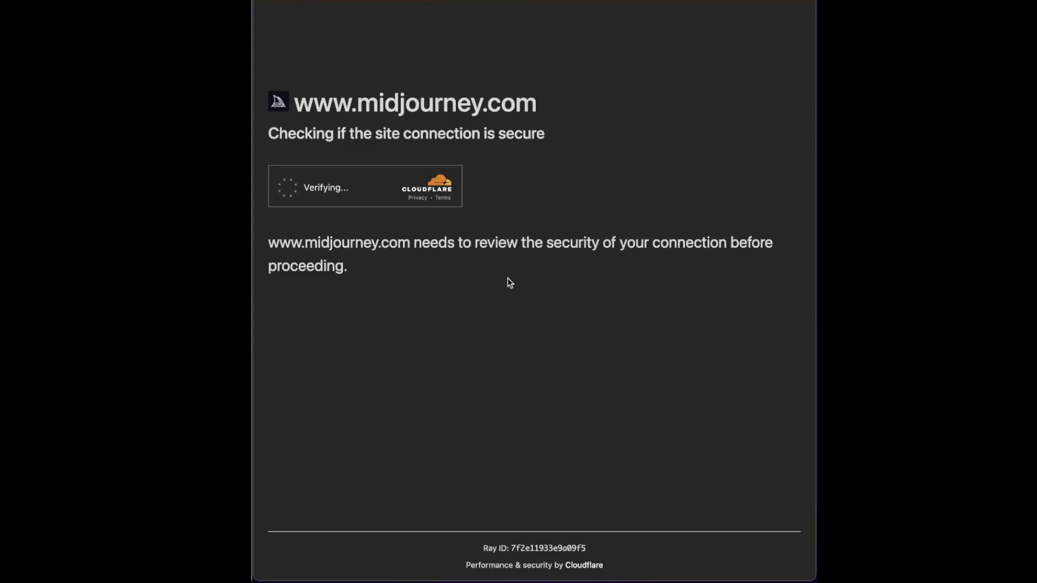
{"action": "scroll", "coordinate": [803, 81], "scroll_direction": "down", "scroll_amount": 3}
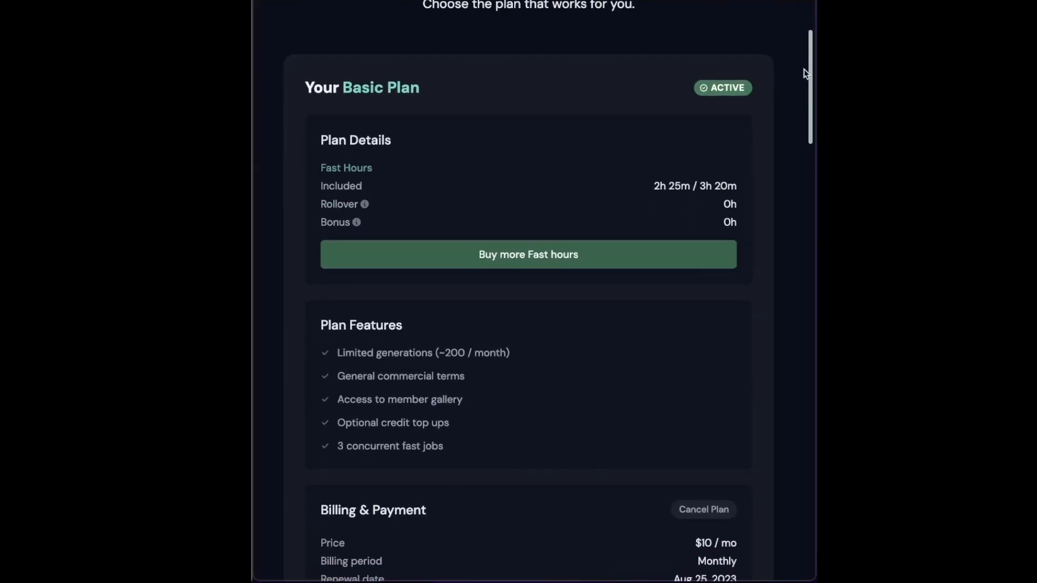
{"action": "scroll", "coordinate": [803, 85], "scroll_direction": "down", "scroll_amount": 5}
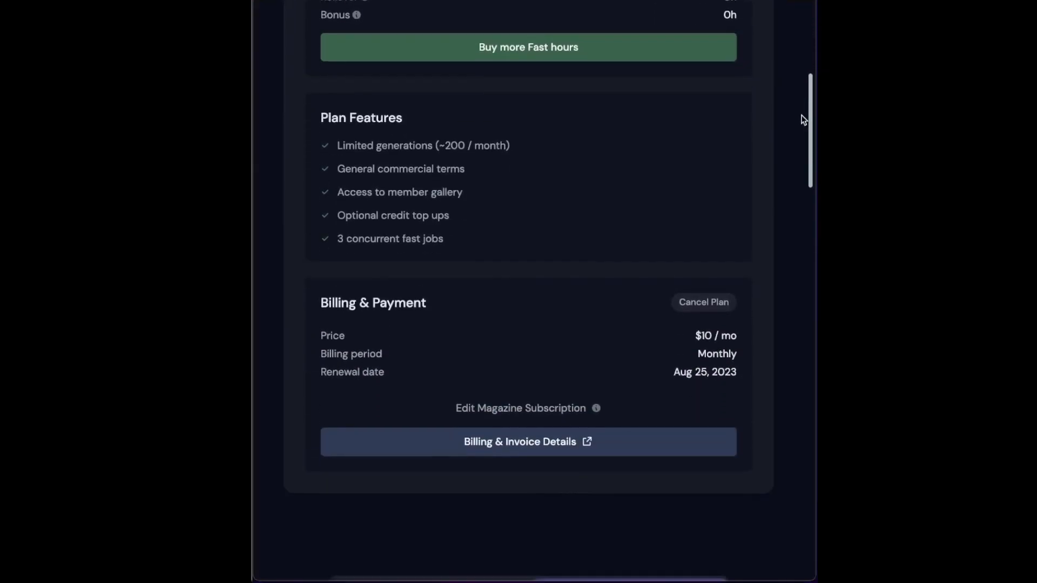
{"action": "scroll", "coordinate": [801, 157], "scroll_direction": "down", "scroll_amount": 3}
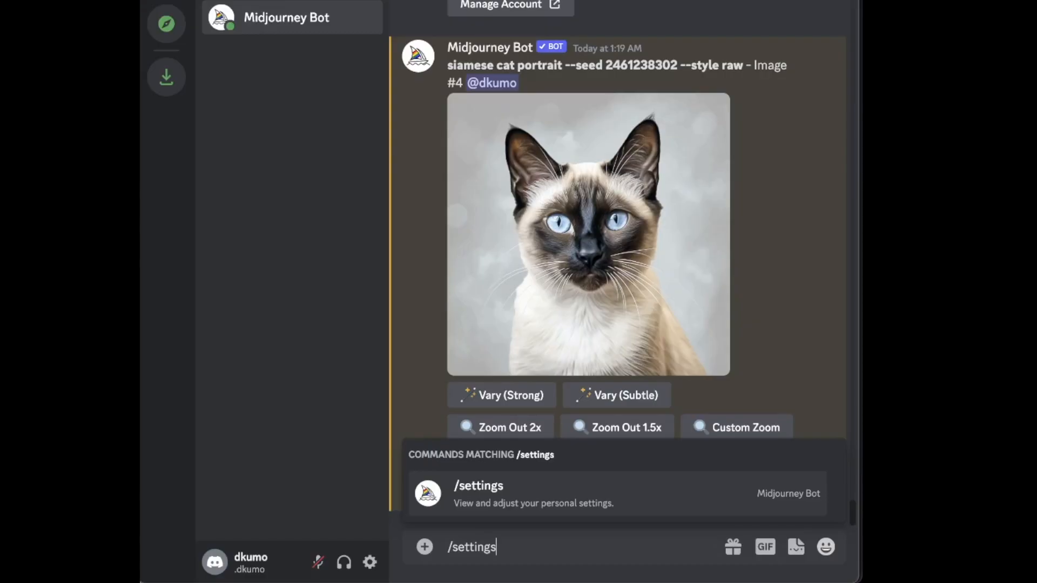
Run the /settings command in the Midjourney Bot chat and look through the available model versions
{"action": "key", "text": "Return"}
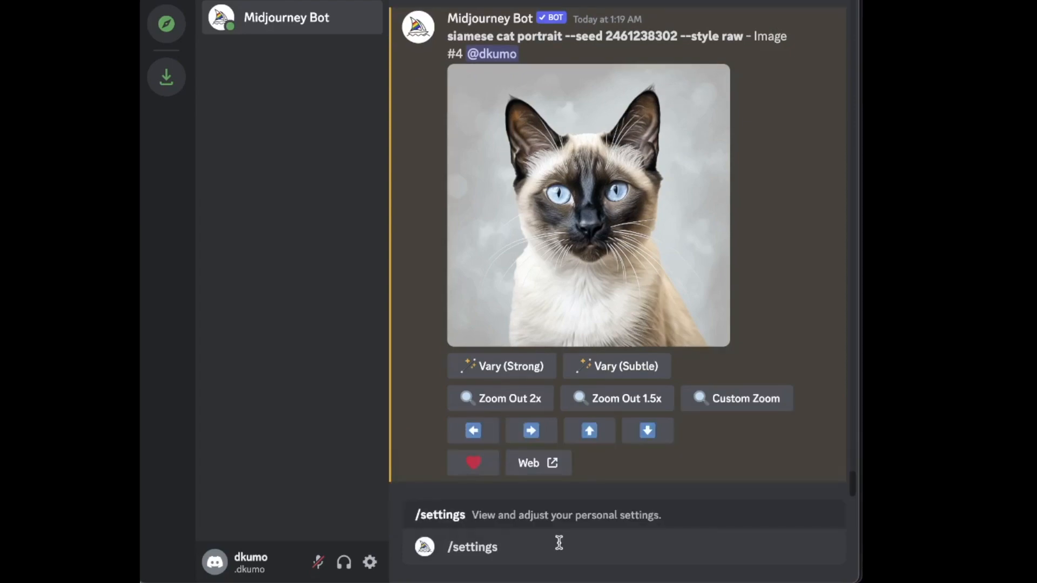
{"action": "key", "text": "Return"}
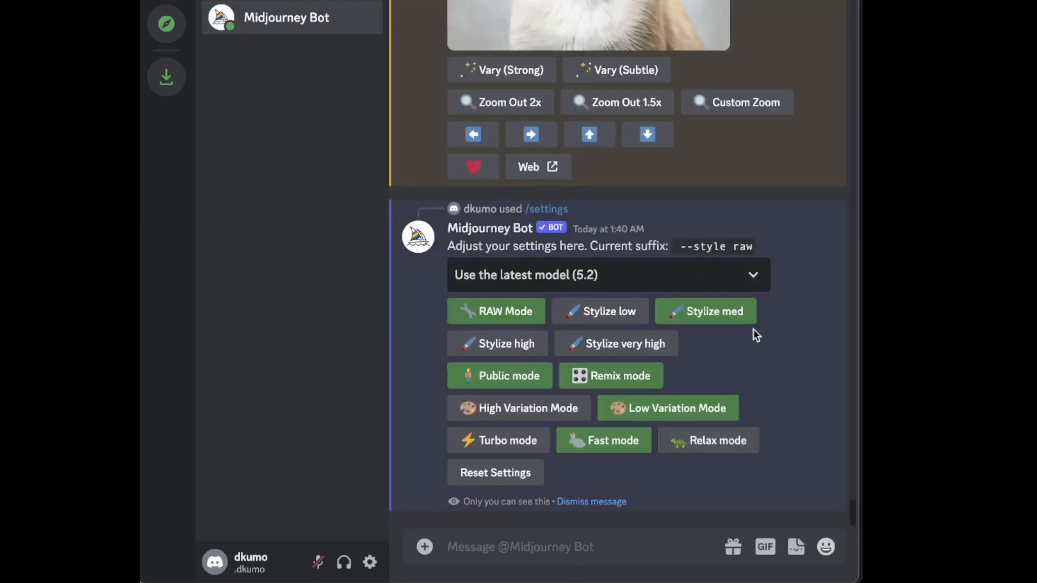
{"action": "left_click", "coordinate": [550, 278]}
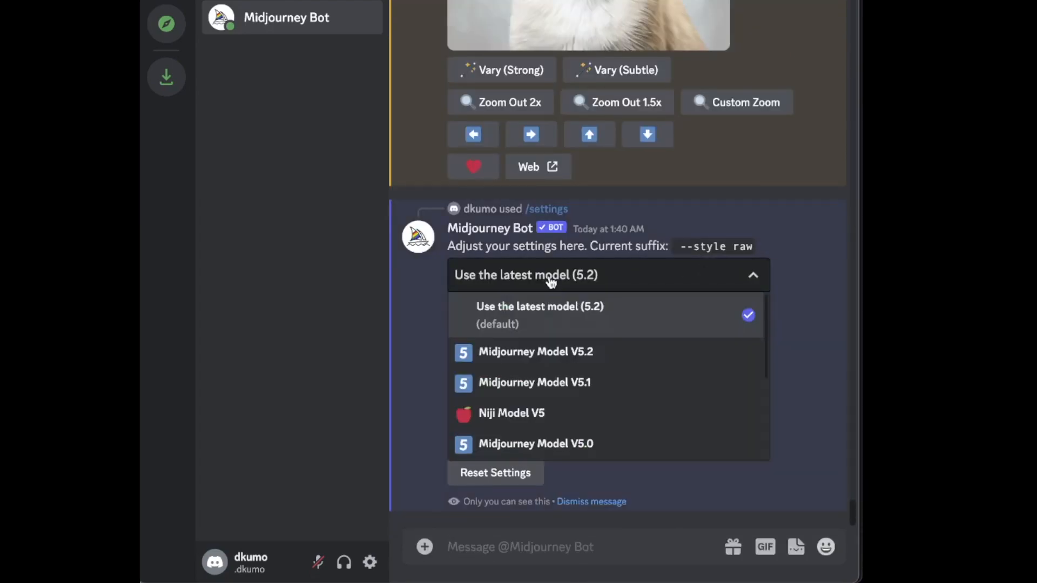
{"action": "left_click", "coordinate": [623, 281]}
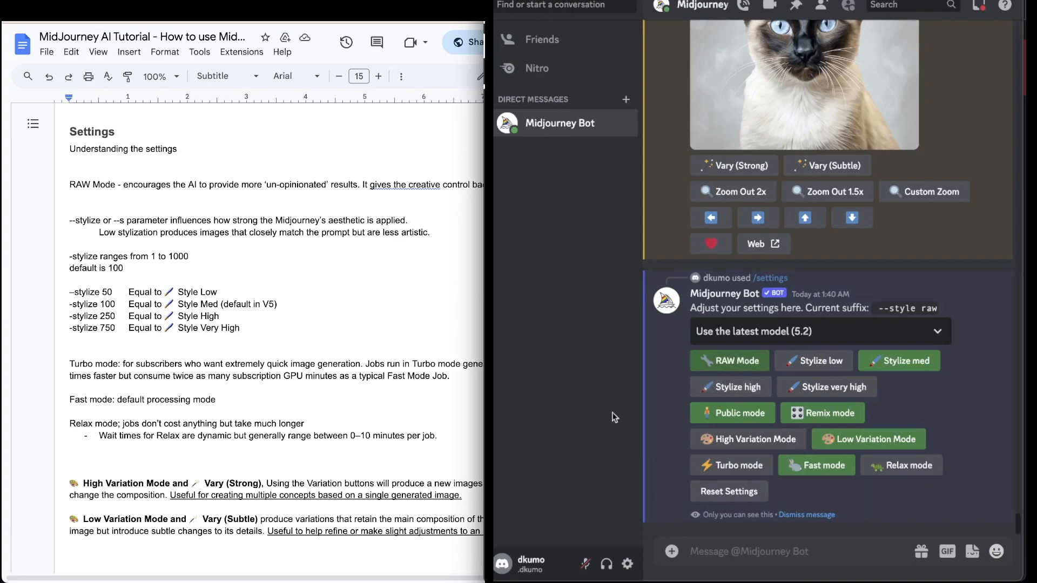
Compare the Google Docs notes on RAW mode, stylize values, speed modes and variation modes with the bot's settings
{"action": "left_click", "coordinate": [369, 188]}
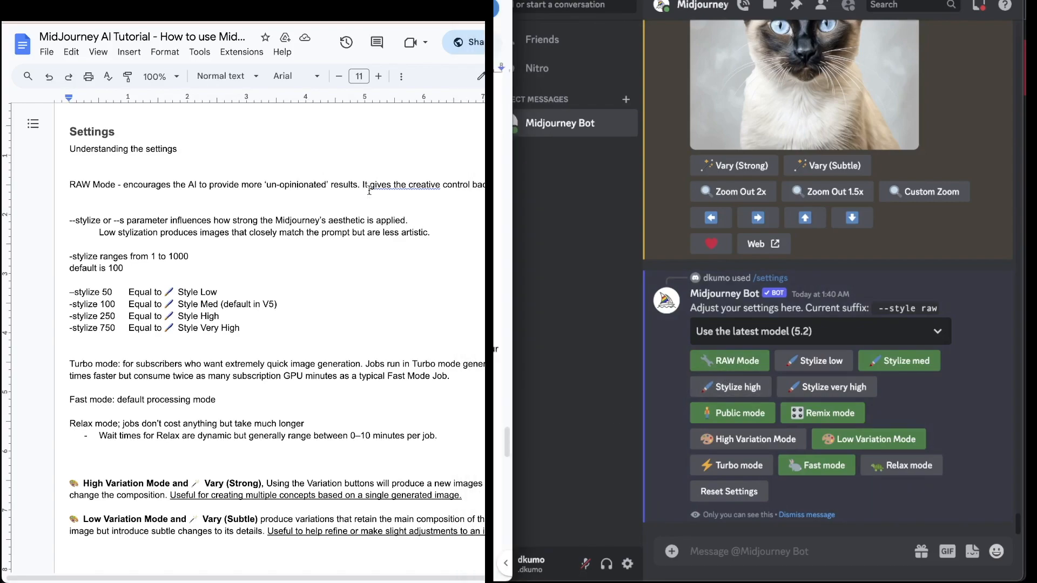
{"action": "left_click", "coordinate": [464, 232]}
{"action": "left_click", "coordinate": [646, 369]}
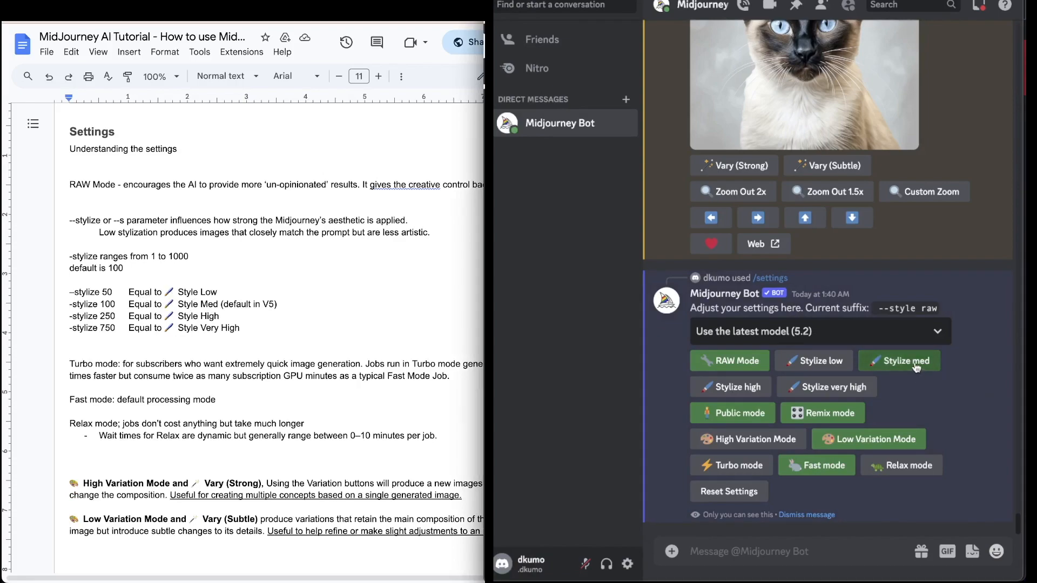
{"action": "left_click", "coordinate": [238, 321]}
{"action": "left_click_drag", "start_coordinate": [277, 305], "coordinate": [226, 292]}
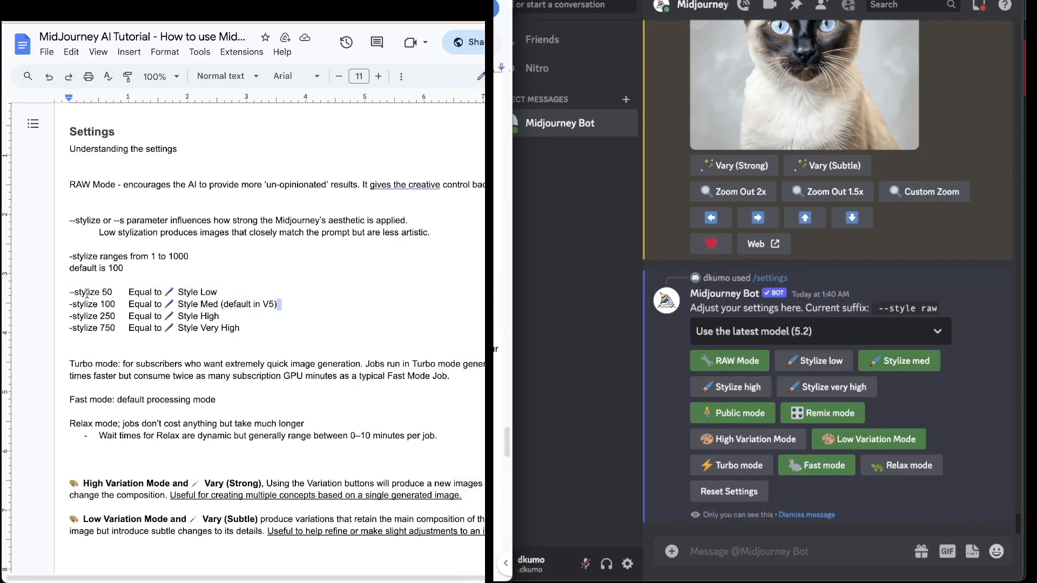
{"action": "left_click_drag", "start_coordinate": [107, 292], "coordinate": [111, 293]}
{"action": "left_click_drag", "start_coordinate": [187, 317], "coordinate": [245, 330]}
{"action": "left_click", "coordinate": [210, 318]}
{"action": "double_click", "coordinate": [109, 313]}
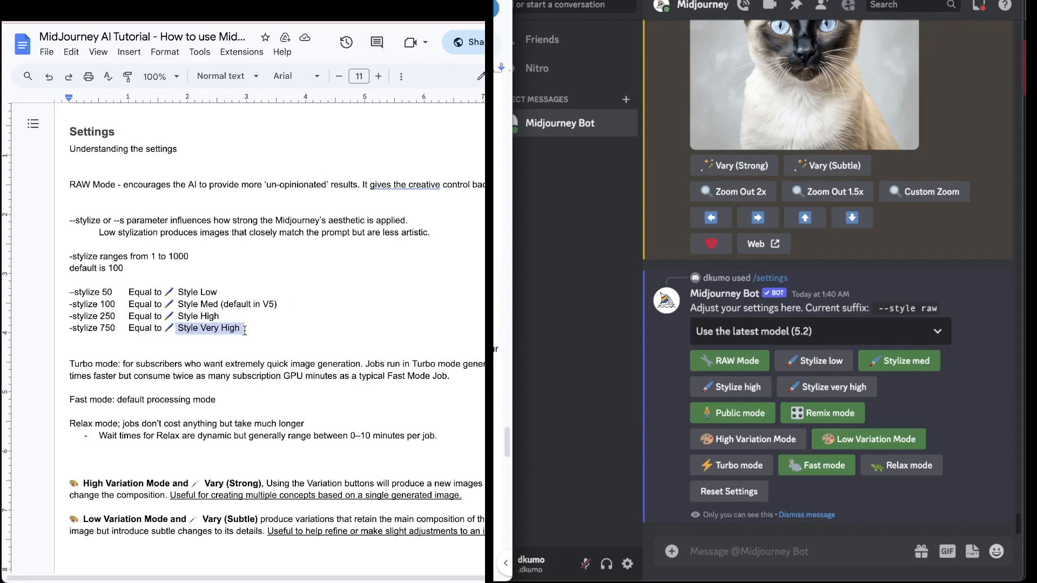
{"action": "left_click_drag", "start_coordinate": [115, 330], "coordinate": [105, 329]}
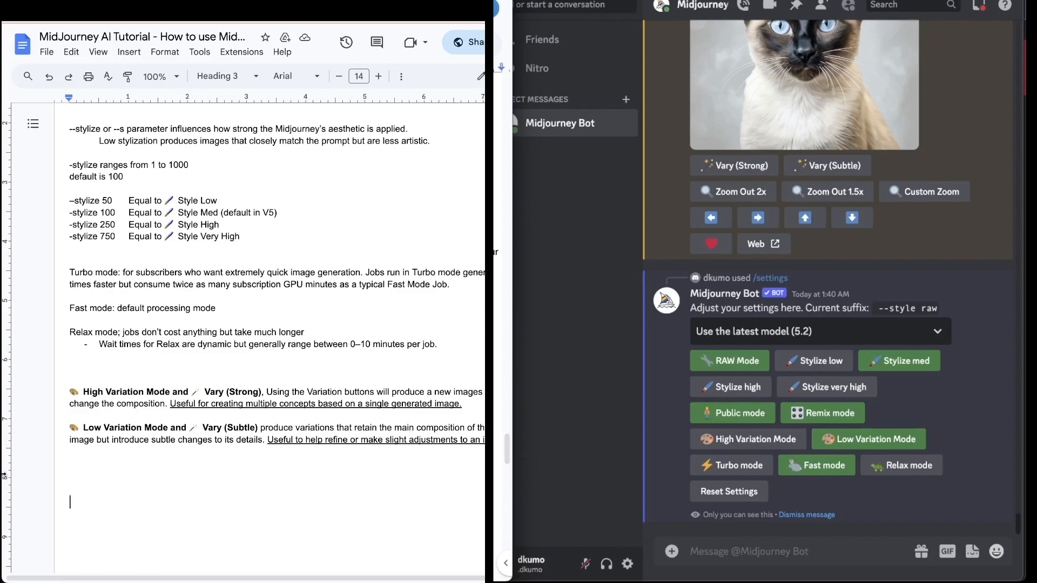
{"action": "left_click", "coordinate": [161, 465]}
{"action": "left_click", "coordinate": [718, 450]}
{"action": "left_click", "coordinate": [474, 461]}
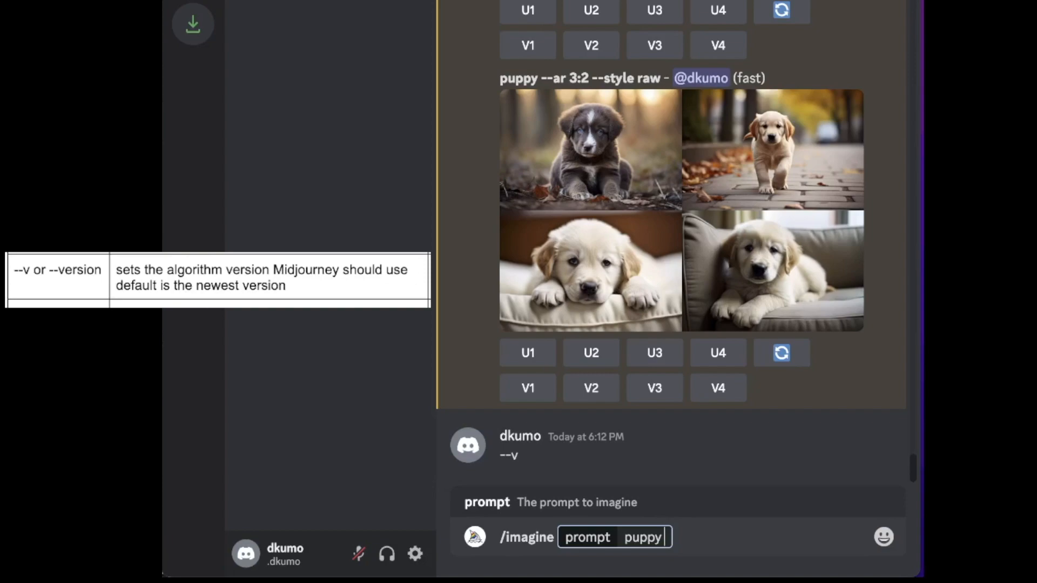
Generate puppy images with version 5.1 using the /imagine prompt "puppy --v 5.1"
{"action": "type", "text": "--v"}
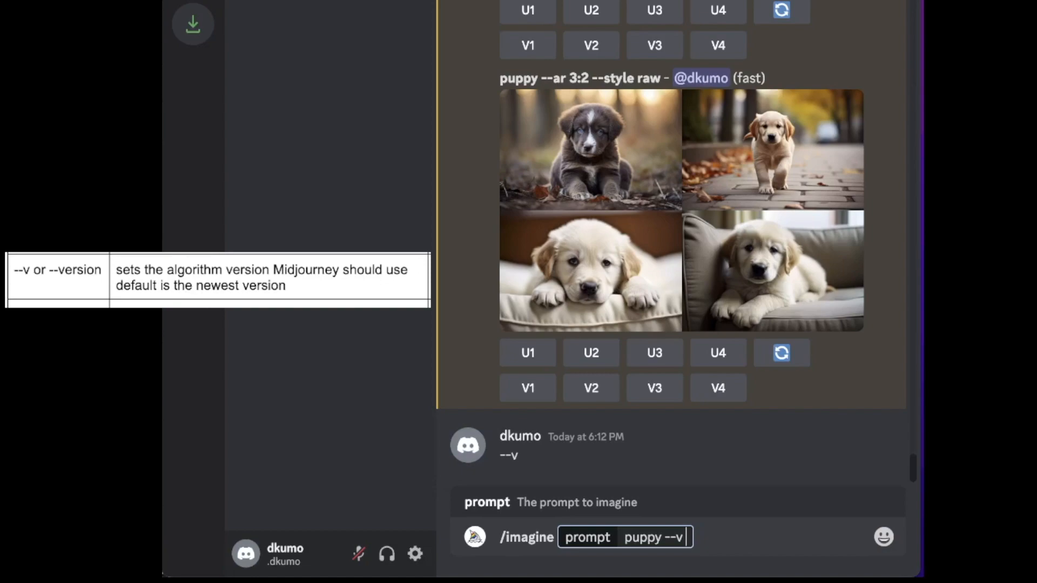
{"action": "type", "text": " 5.1"}
{"action": "key", "text": "Return"}
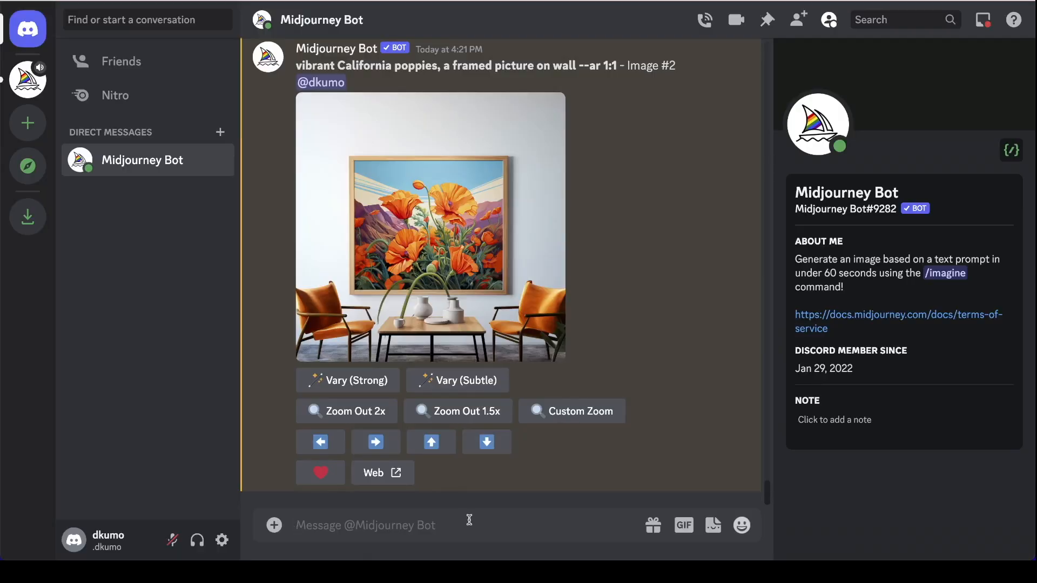
Run the /settings command and set the model version to Niji Model V5
{"action": "type", "text": "/settings"}
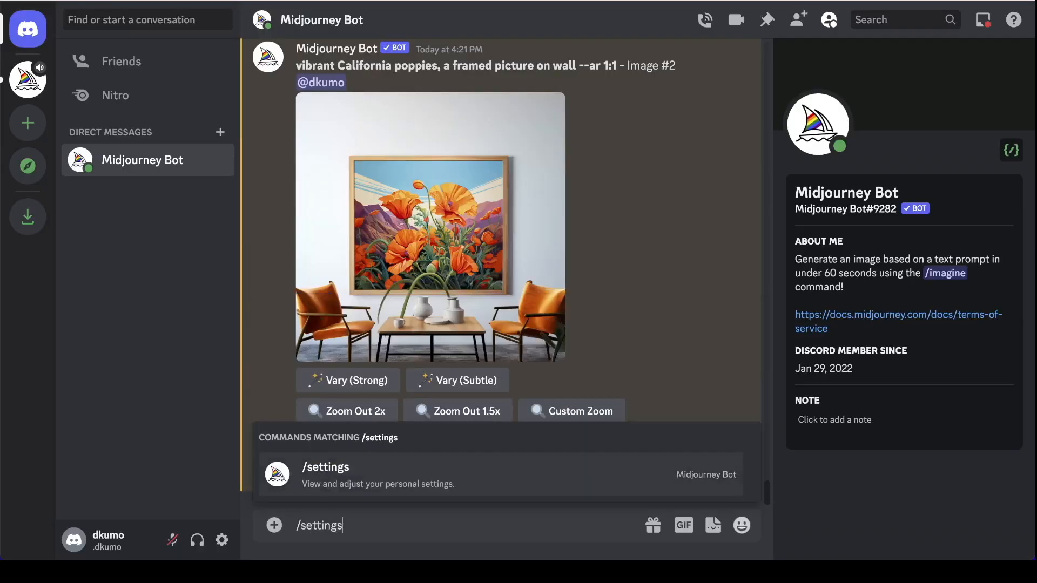
{"action": "key", "text": "Return"}
{"action": "key", "text": "Return"}
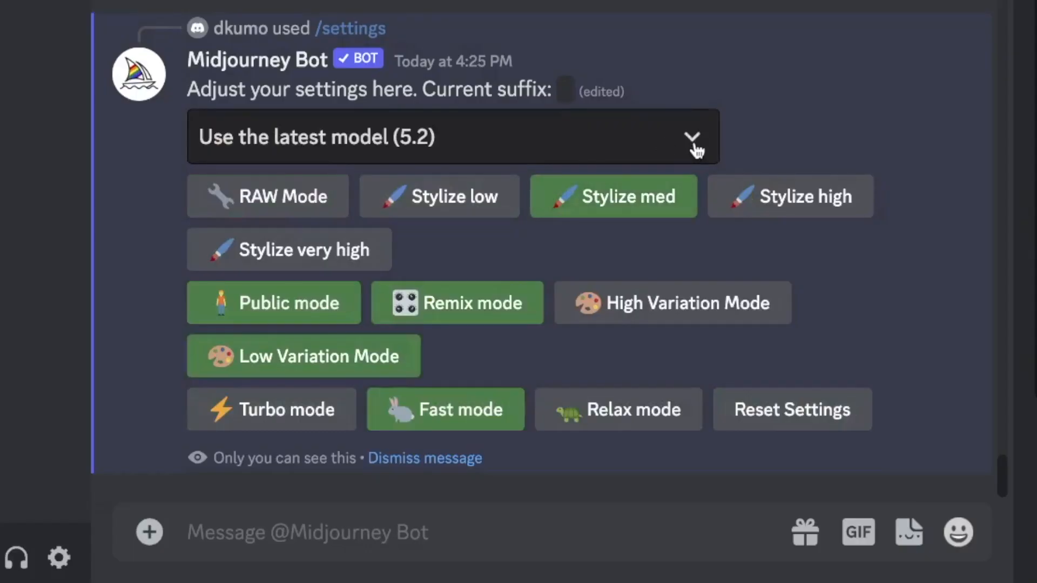
{"action": "left_click", "coordinate": [587, 297]}
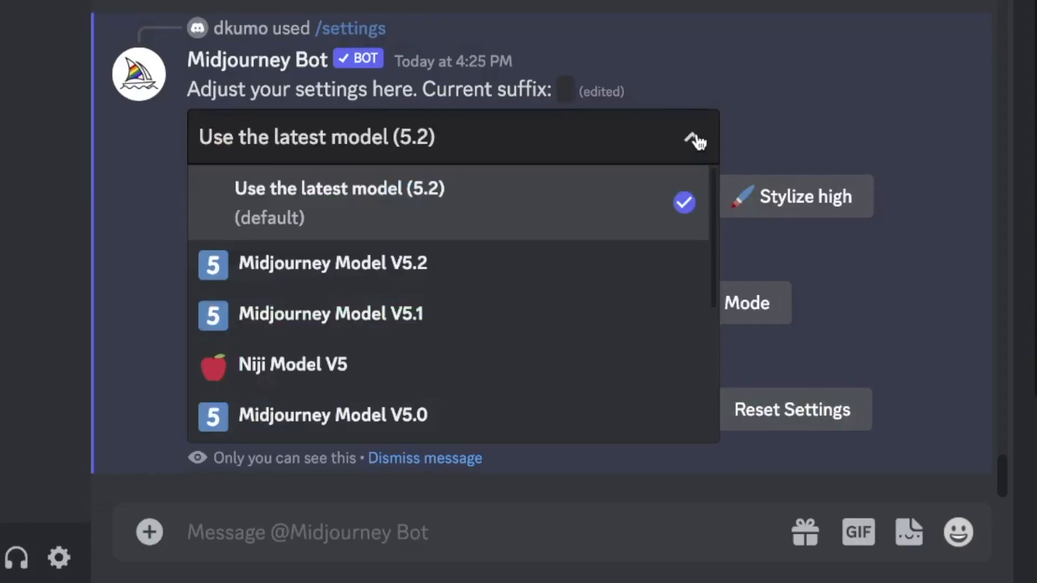
{"action": "left_click", "coordinate": [503, 371]}
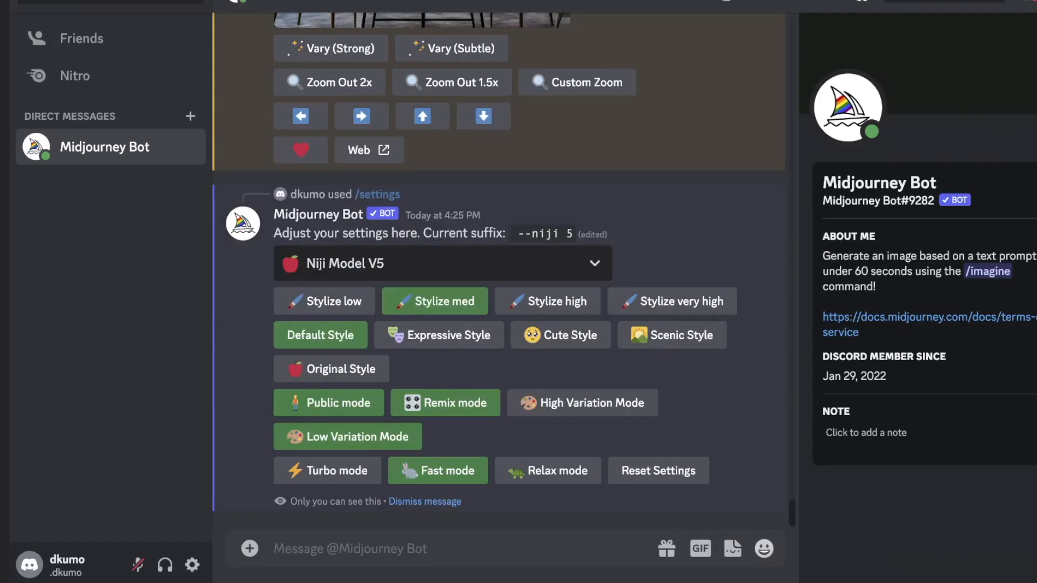
Generate images from the prompt "girl with black hair, looking at viewer, depth of field" and inspect the resulting grid
{"action": "type", "text": "/image"}
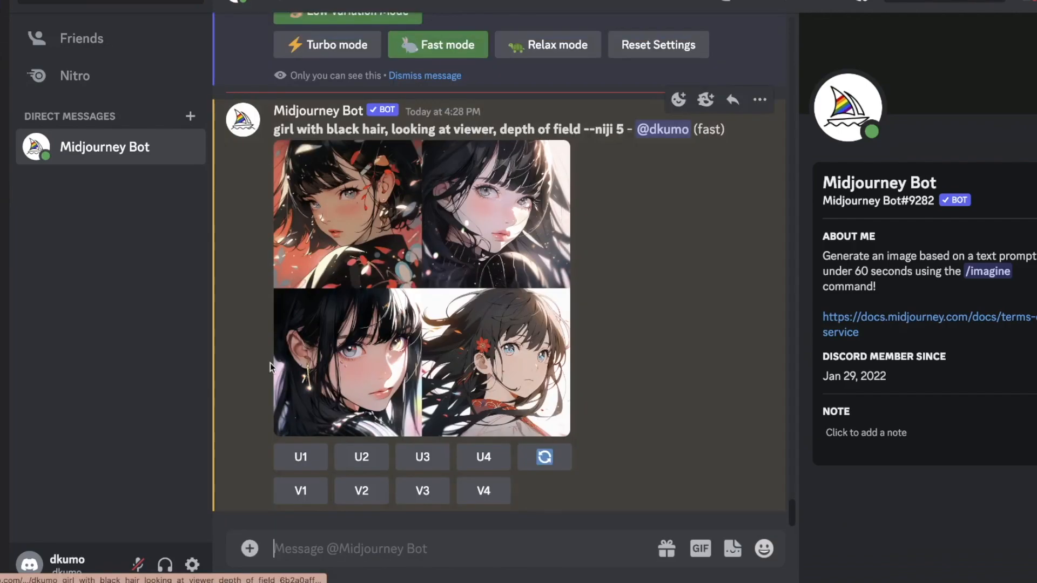
{"action": "left_click", "coordinate": [309, 342]}
Generate images with the /imagine prompt "girl with black hair, looking at viewer, depth of field --video"
{"action": "type", "text": "/imagine"}
{"action": "key", "text": "Tab"}
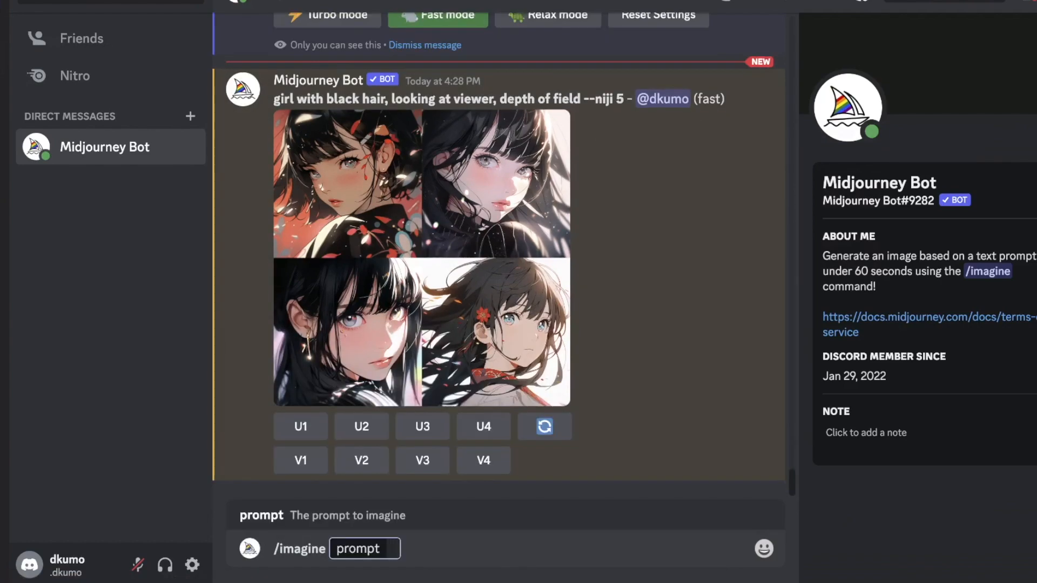
{"action": "type", "text": "girl with black hair, looking at viewer, depth of field"}
{"action": "type", "text": "--video"}
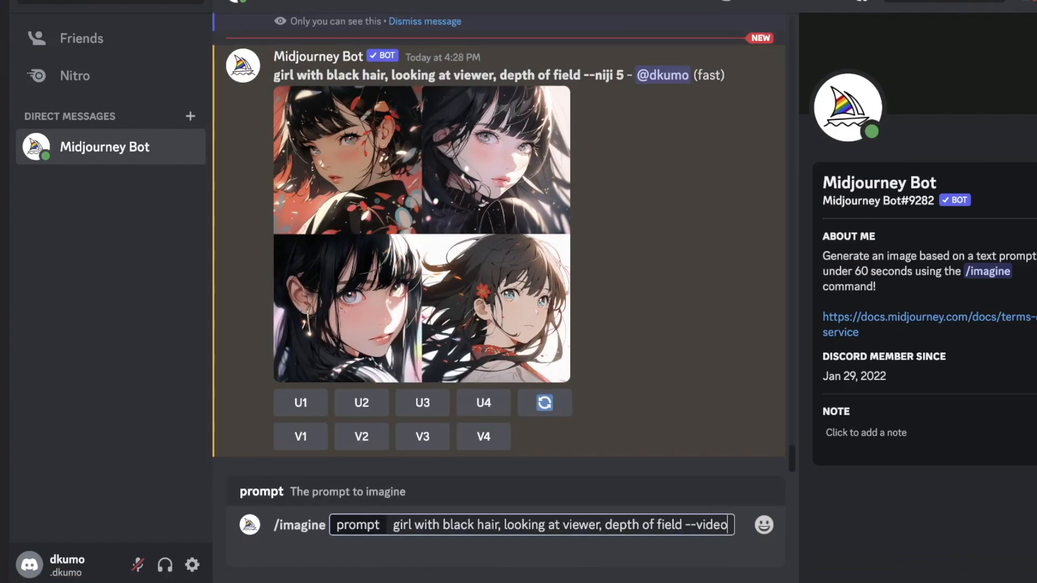
{"action": "key", "text": "Return"}
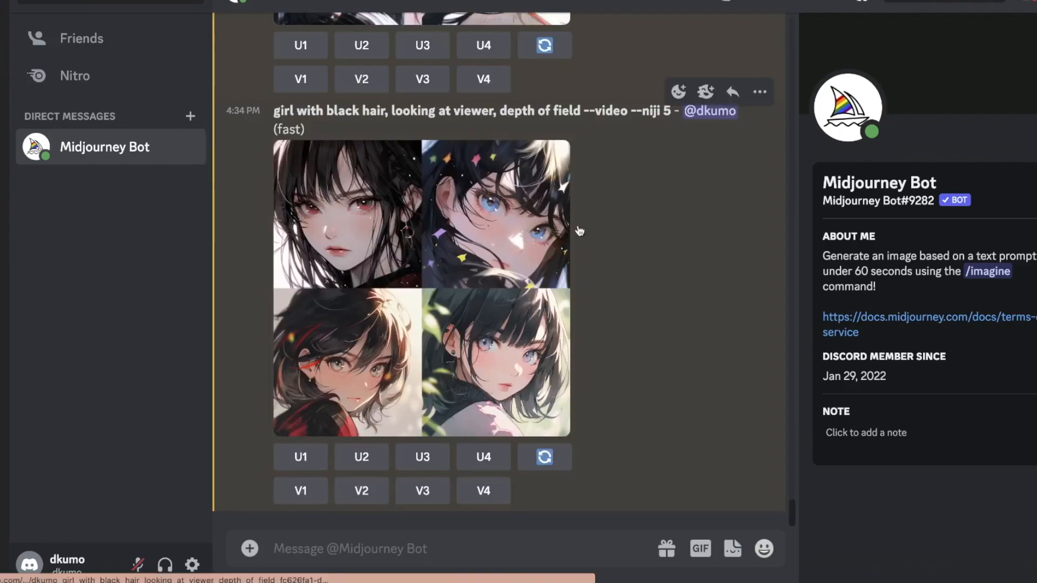
React to the --video image grid with the envelope emoji and open the video.mp4 link from the bot's reply
{"action": "left_click", "coordinate": [678, 92]}
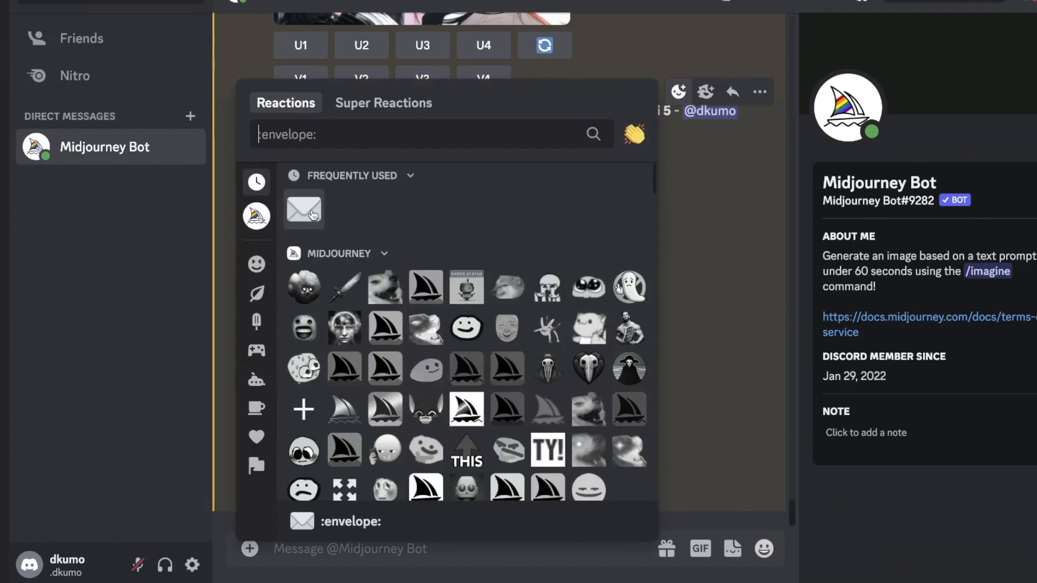
{"action": "left_click", "coordinate": [304, 209]}
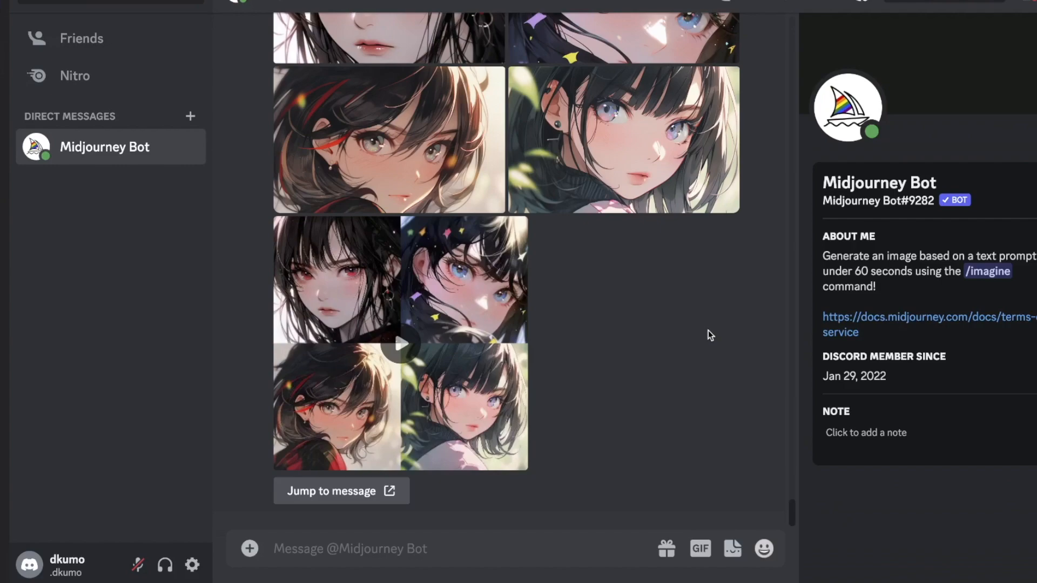
{"action": "scroll", "coordinate": [708, 329], "scroll_direction": "up", "scroll_amount": 3}
{"action": "scroll", "coordinate": [708, 329], "scroll_direction": "down", "scroll_amount": 3}
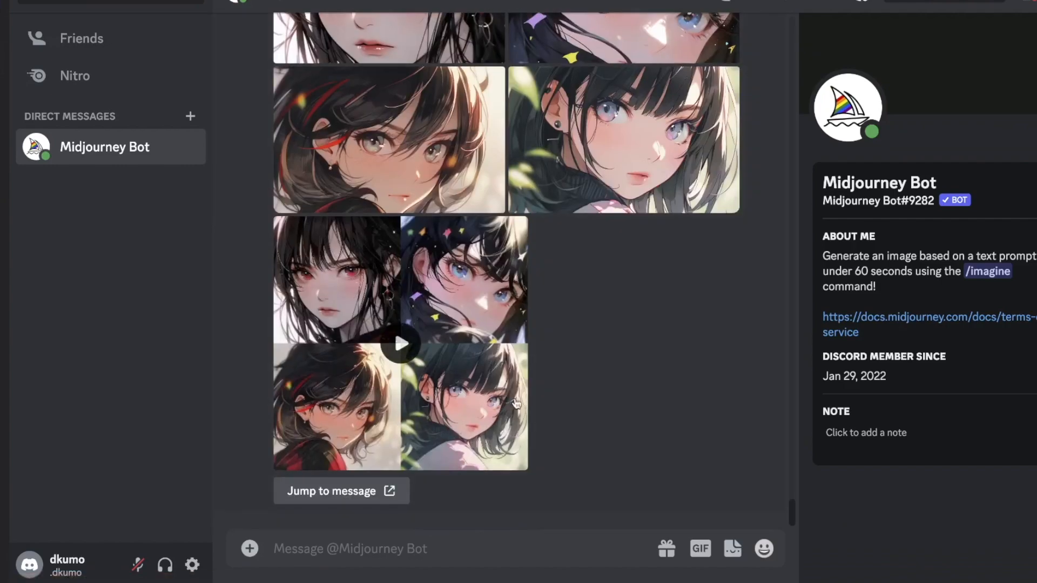
{"action": "scroll", "coordinate": [691, 397], "scroll_direction": "up", "scroll_amount": 5}
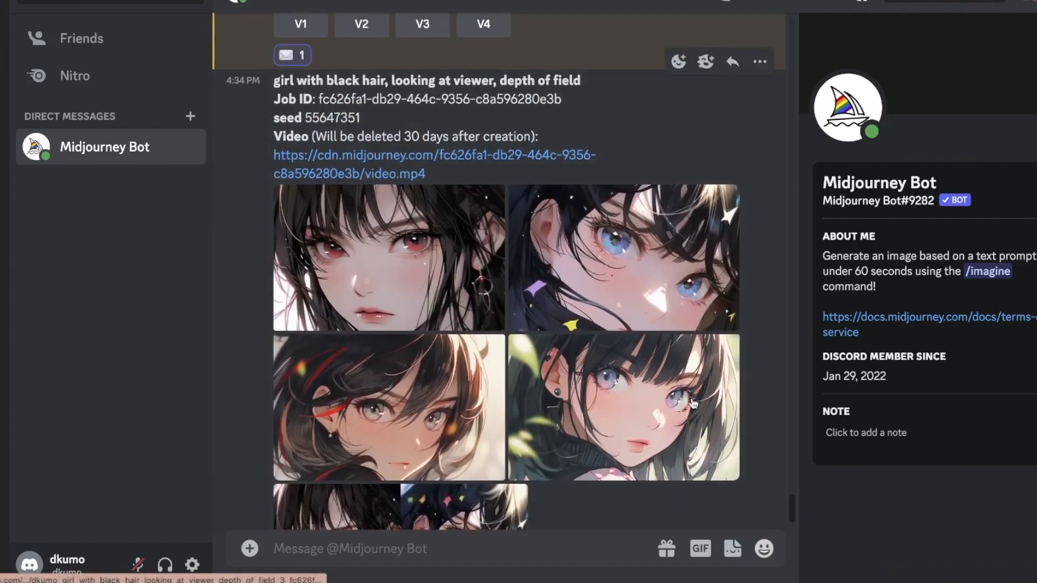
{"action": "left_click", "coordinate": [377, 175]}
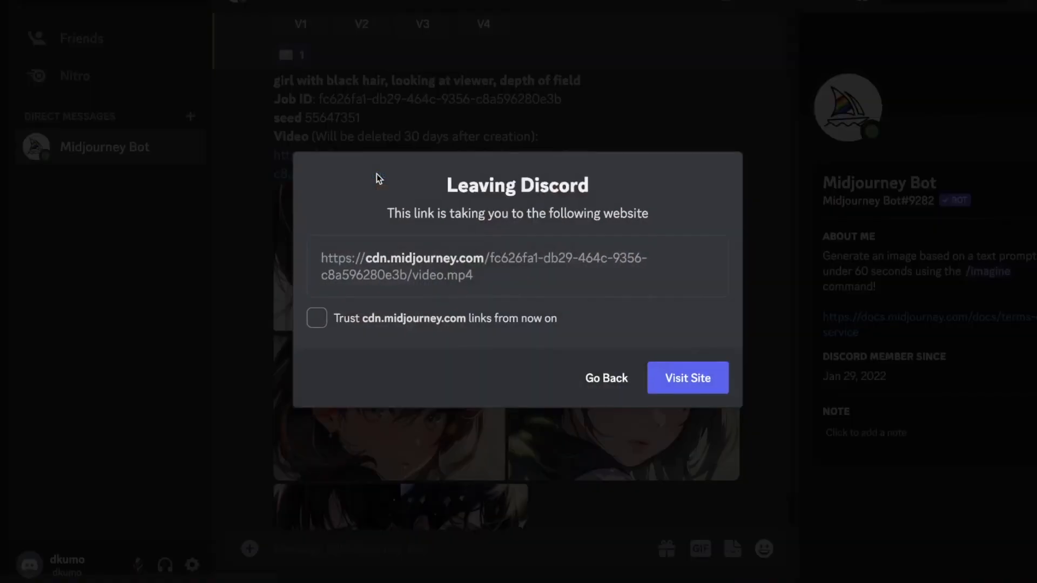
{"action": "left_click", "coordinate": [684, 370]}
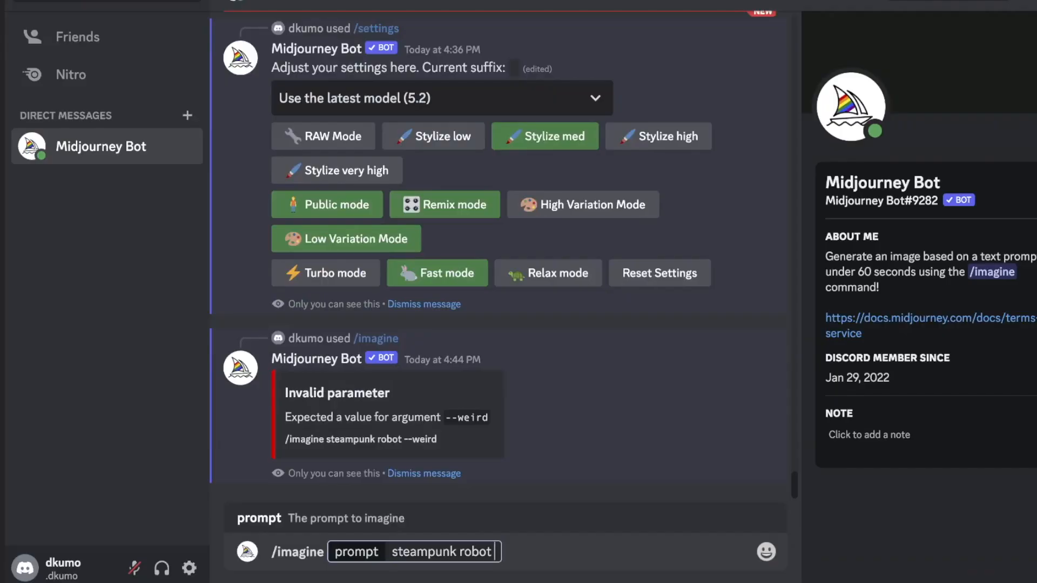
Generate images with the /imagine prompt "steampunk robot --weird 100" and view the resulting grid enlarged
{"action": "type", "text": "--weird"}
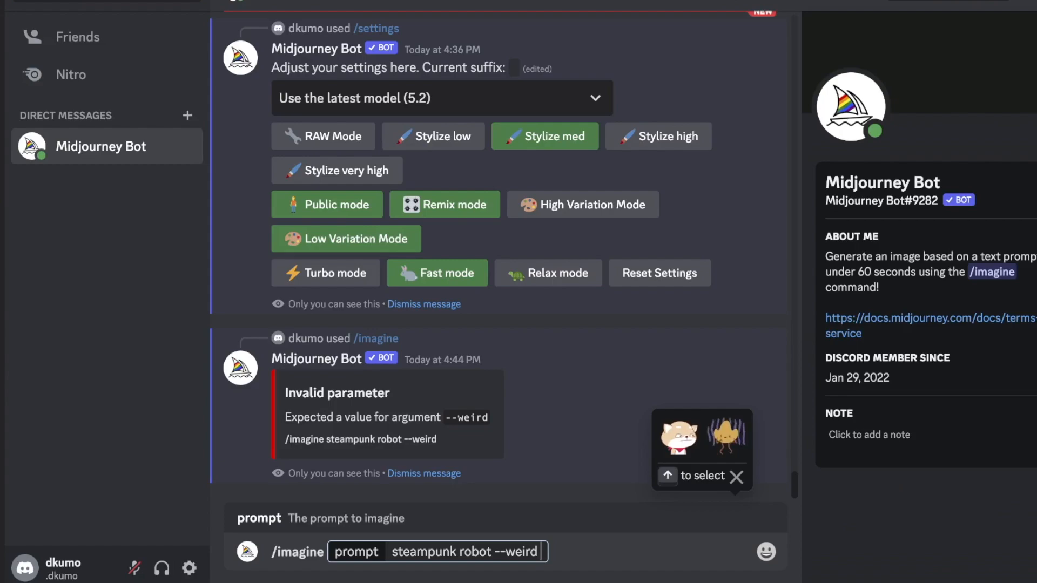
{"action": "type", "text": "100"}
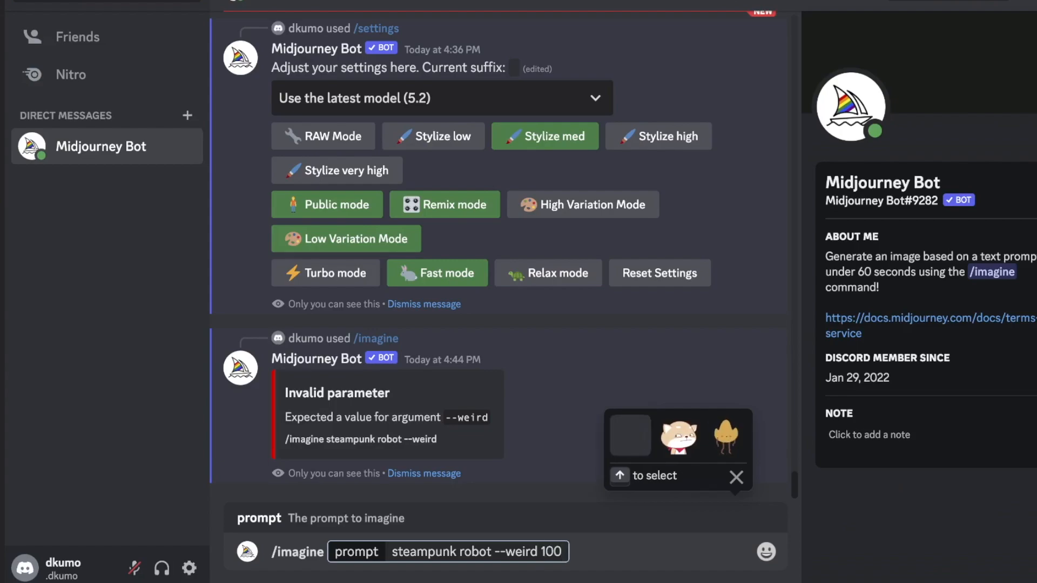
{"action": "key", "text": "Return"}
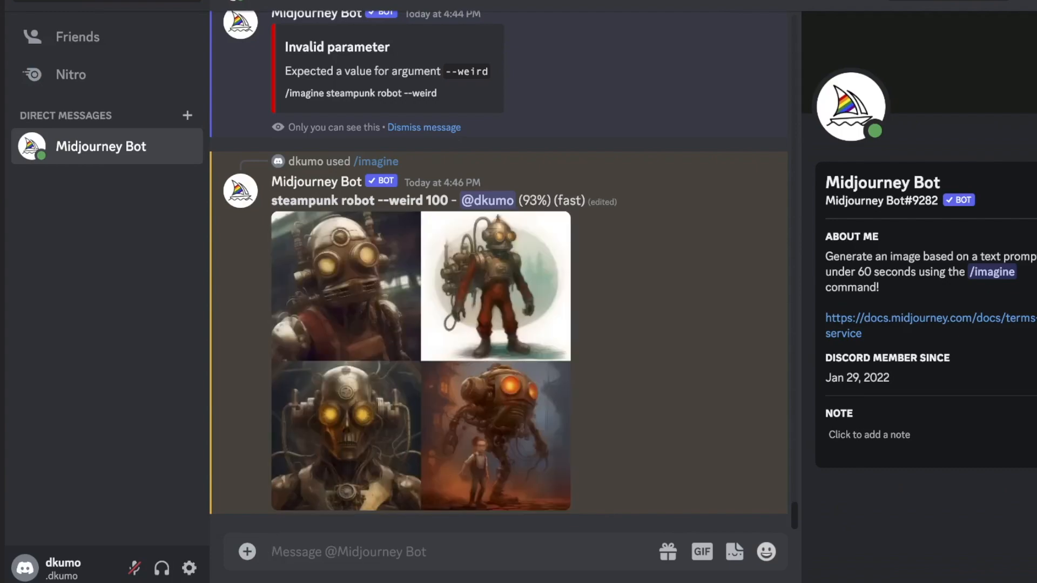
{"action": "left_click", "coordinate": [537, 327]}
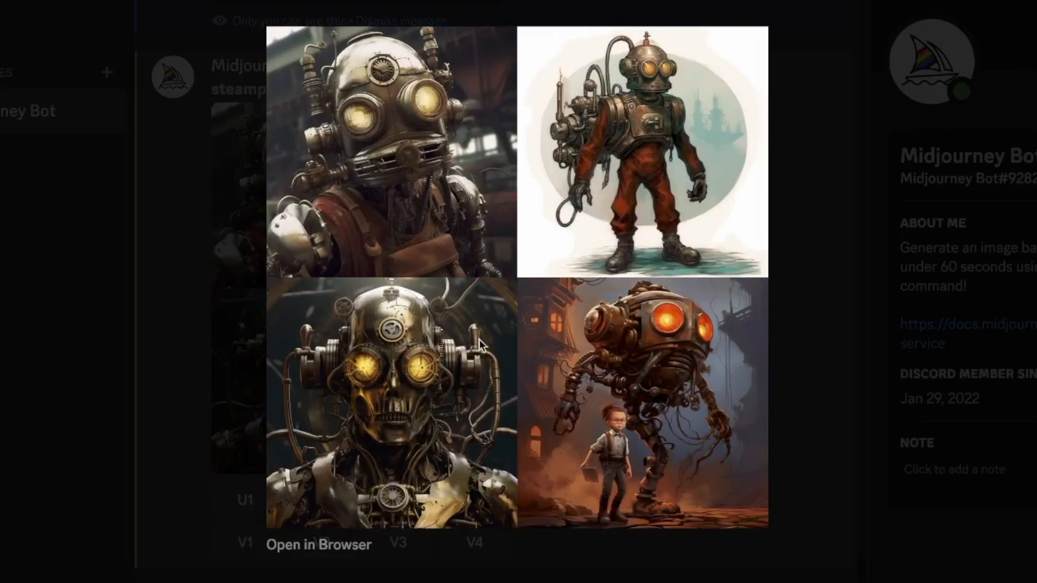
{"action": "key", "text": "Escape"}
Generate images with the /imagine prompt "steampunk robot --weird 2500" and inspect the resulting grid
{"action": "type", "text": "-"}
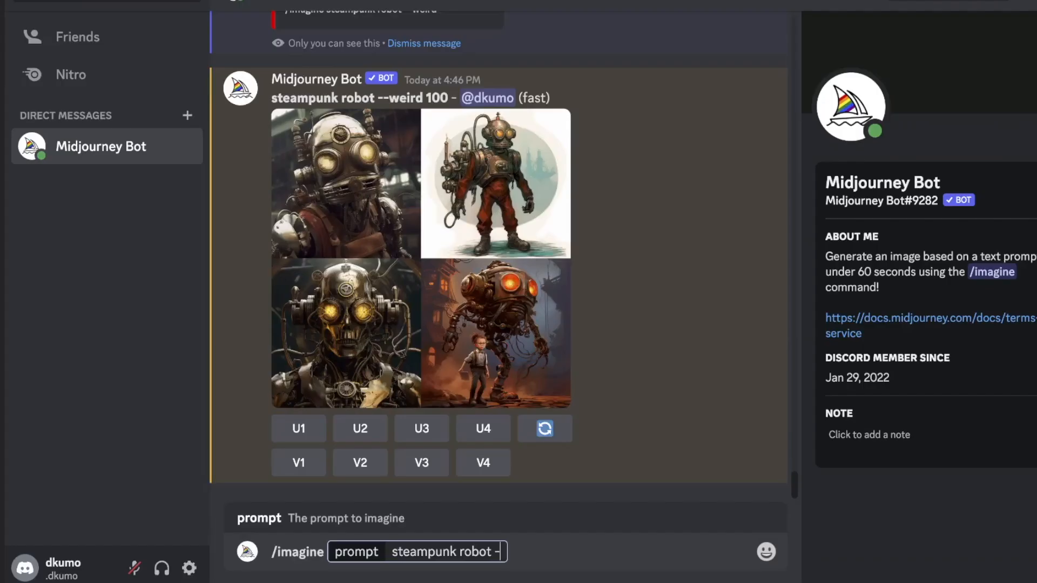
{"action": "type", "text": "-weird 2500"}
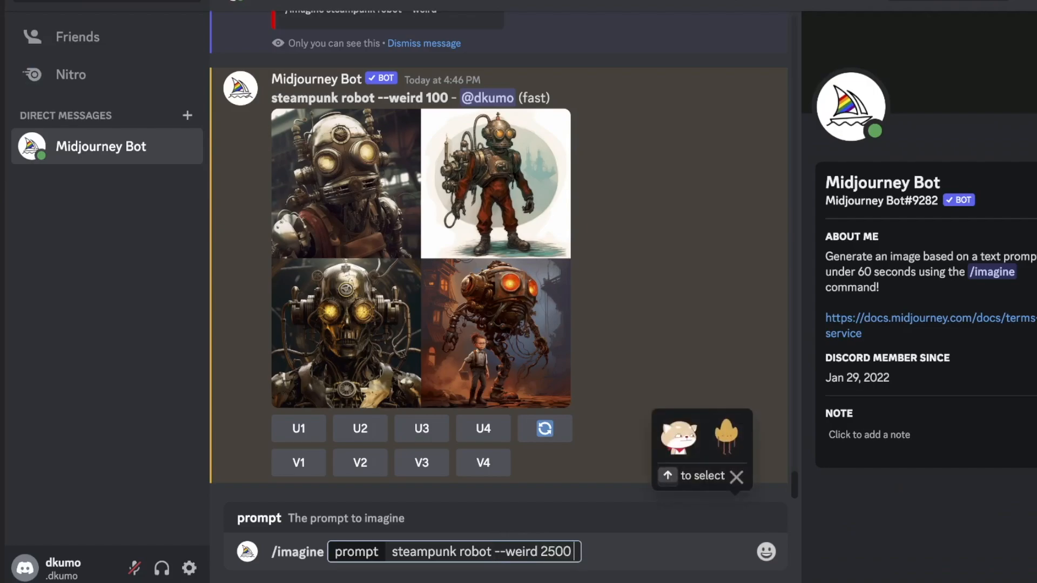
{"action": "key", "text": "Return"}
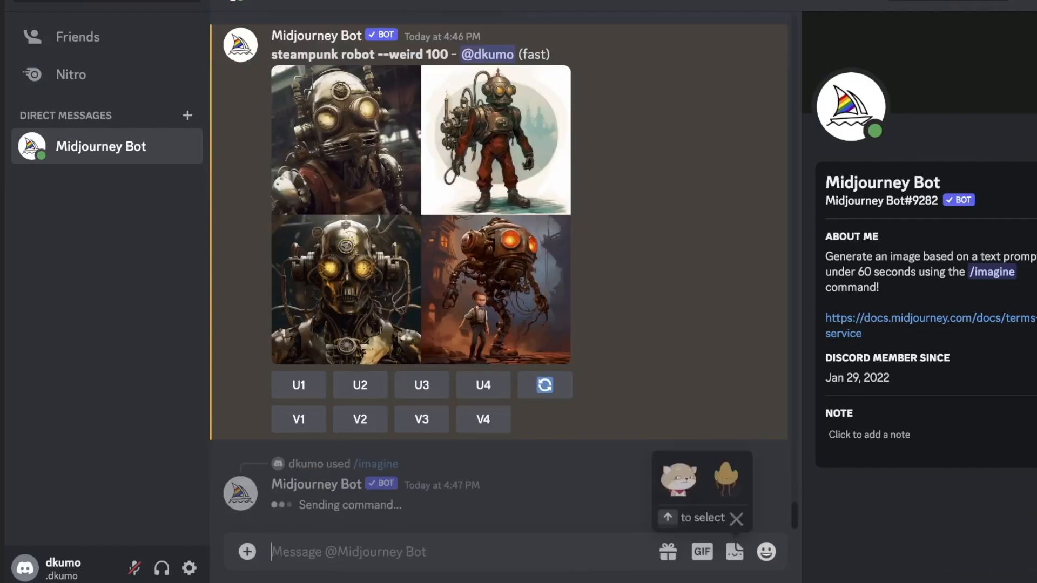
{"action": "left_click", "coordinate": [436, 378]}
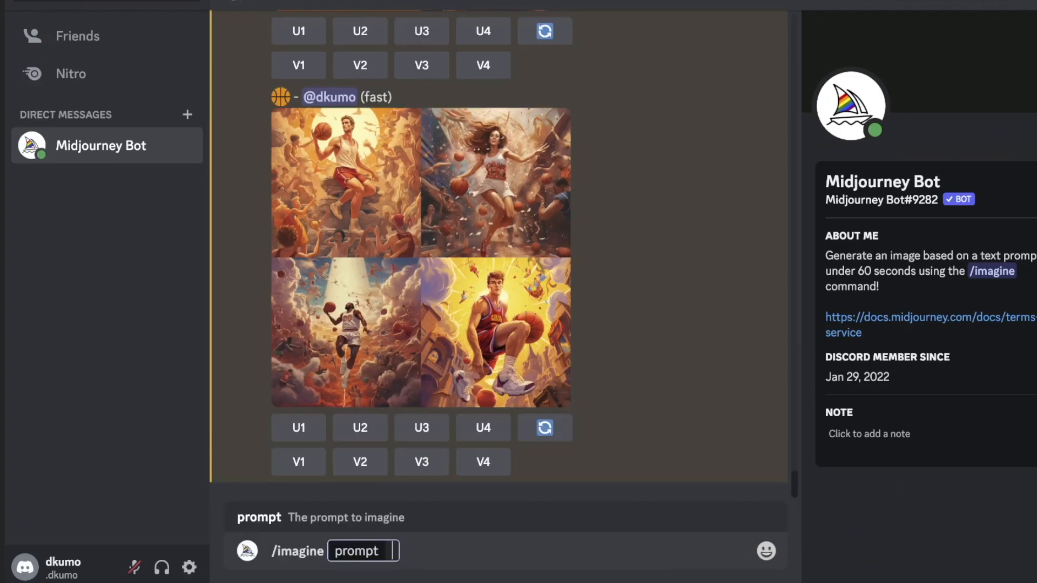
Generate a repeating pattern with the /imagine prompt "watercolor koi --tile" and view upscaled image #4
{"action": "type", "text": "watercolor koi"}
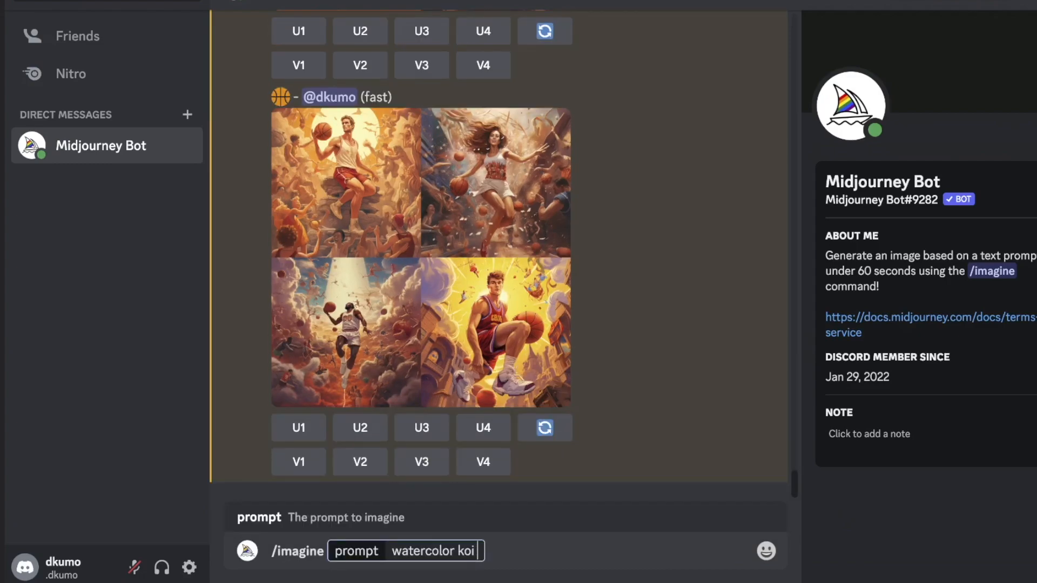
{"action": "type", "text": "--tile"}
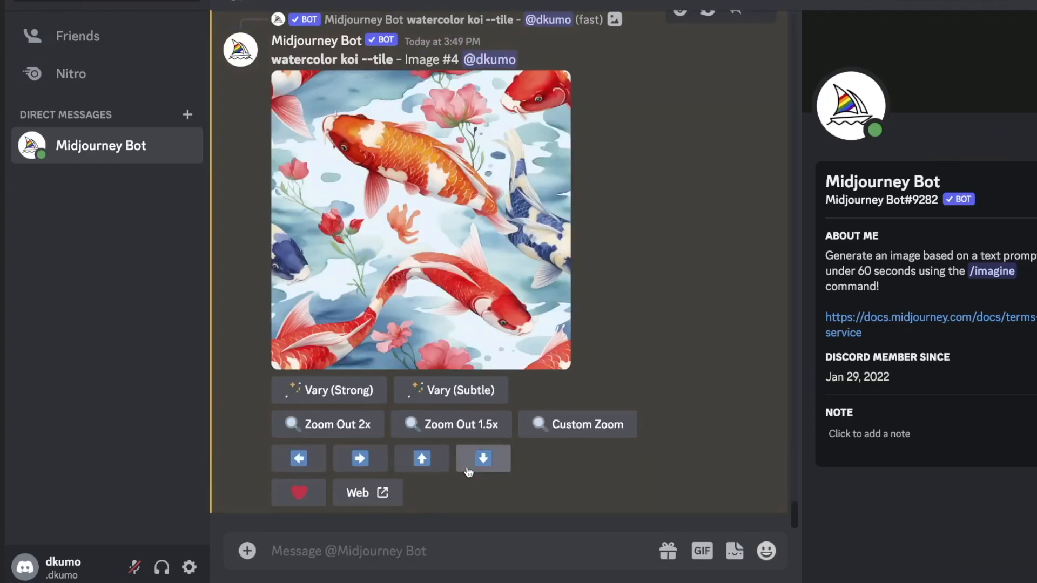
{"action": "left_click", "coordinate": [550, 277]}
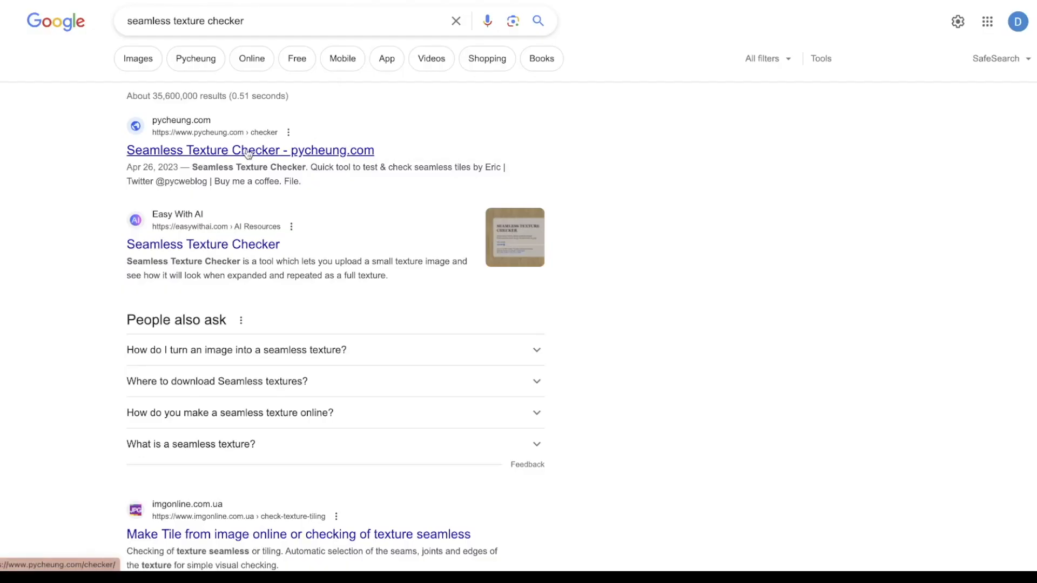
Open the pycheung.com Seamless Texture Checker from the Google results for "seamless texture checker"
{"action": "left_click", "coordinate": [248, 150]}
{"action": "left_click", "coordinate": [422, 50]}
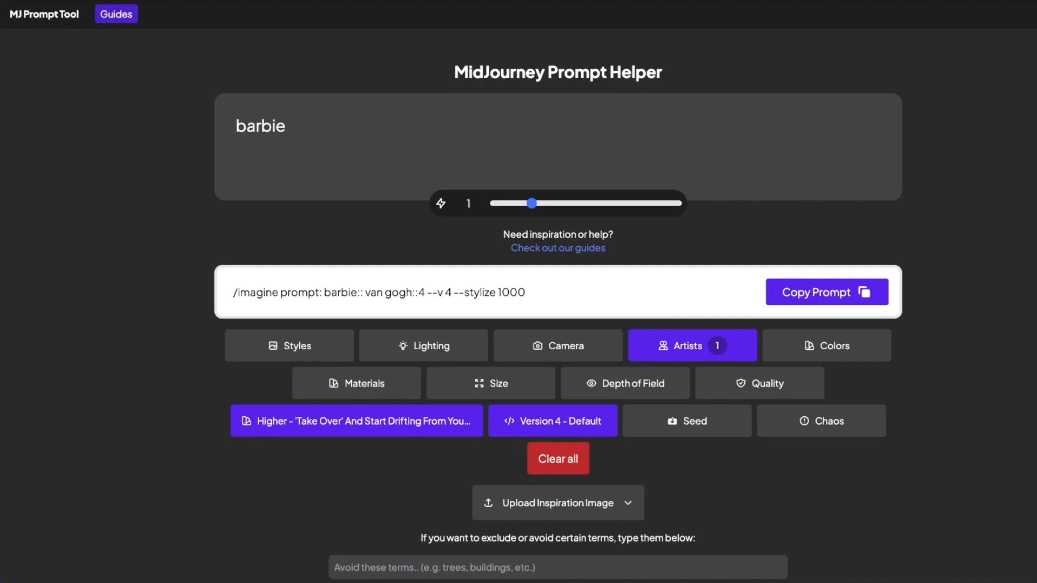
Browse the artist styles available for the "barbie" prompt in the MidJourney Prompt Helper
{"action": "left_click", "coordinate": [677, 345]}
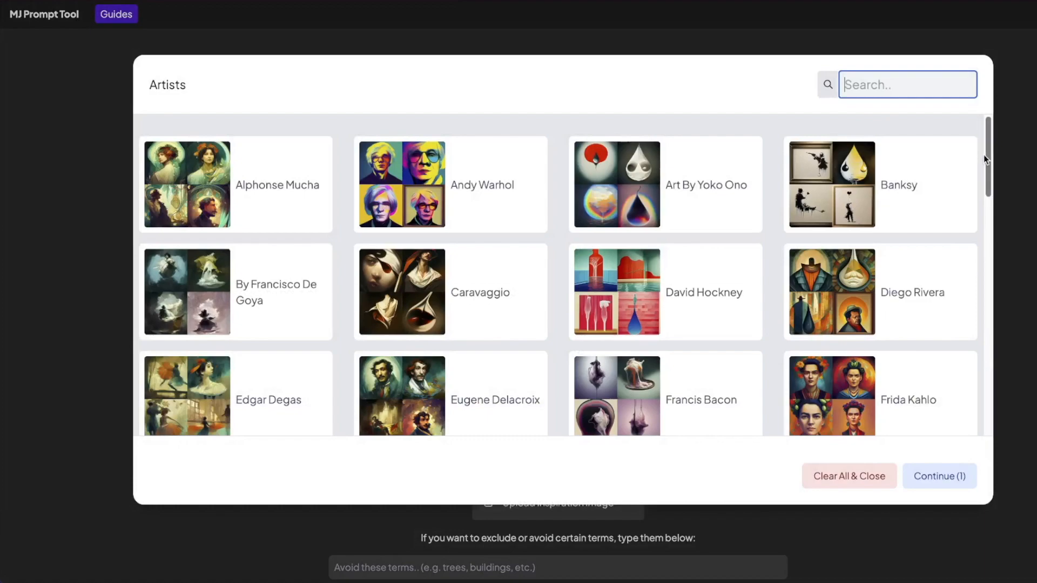
{"action": "left_click_drag", "start_coordinate": [983, 155], "coordinate": [990, 374]}
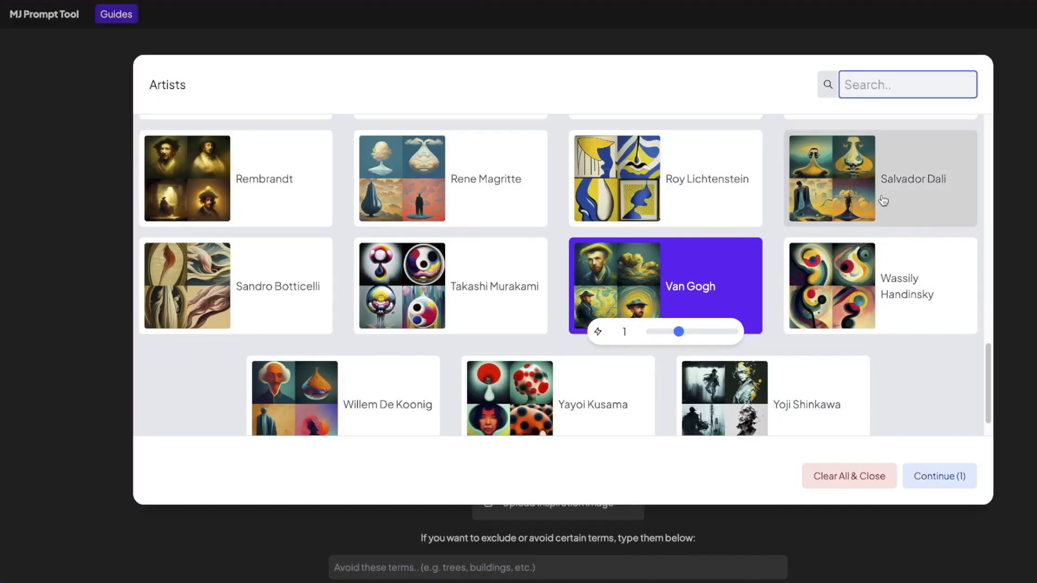
{"action": "scroll", "coordinate": [992, 391], "scroll_direction": "down", "scroll_amount": 1}
{"action": "left_click_drag", "start_coordinate": [993, 391], "coordinate": [976, 135]}
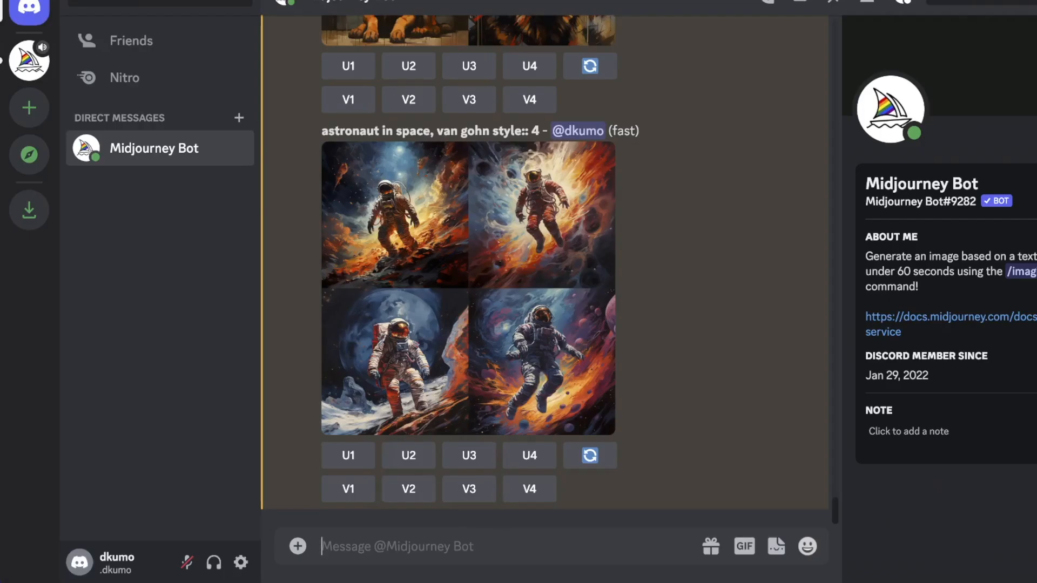
Switch to Discord, generate images with the /imagine prompt "astronaut in space, banksy style:: 4" and inspect the grid
{"action": "type", "text": "/imagine"}
{"action": "key", "text": "Return"}
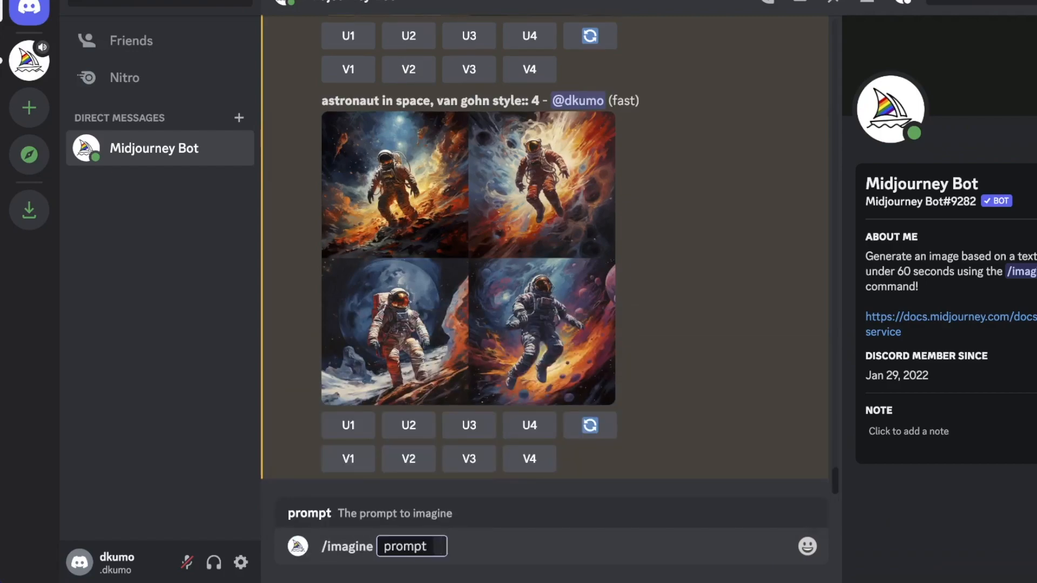
{"action": "type", "text": "astronaut in space, banksy style"}
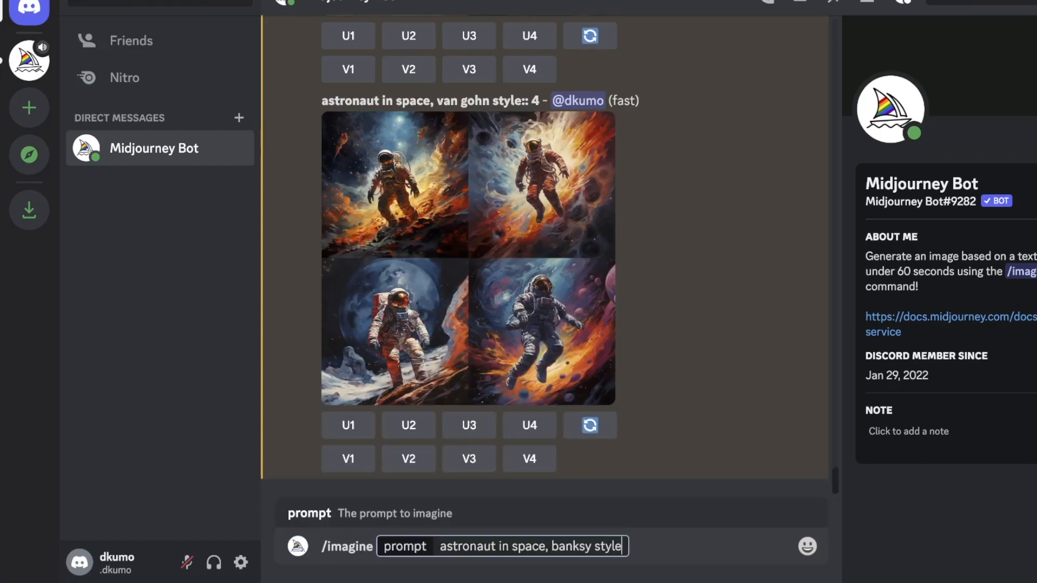
{"action": "type", "text": ":: 4"}
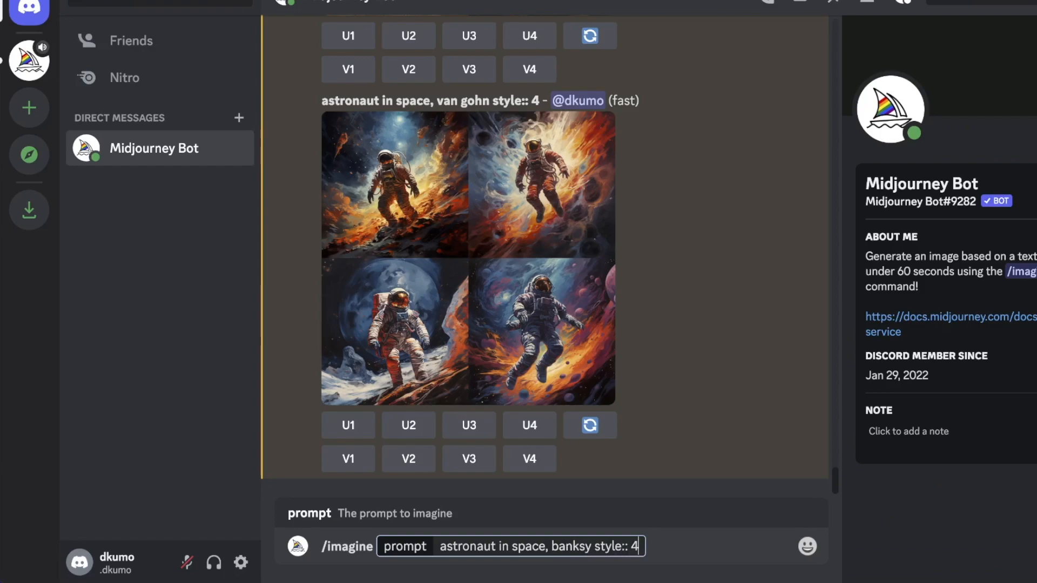
{"action": "key", "text": "Return"}
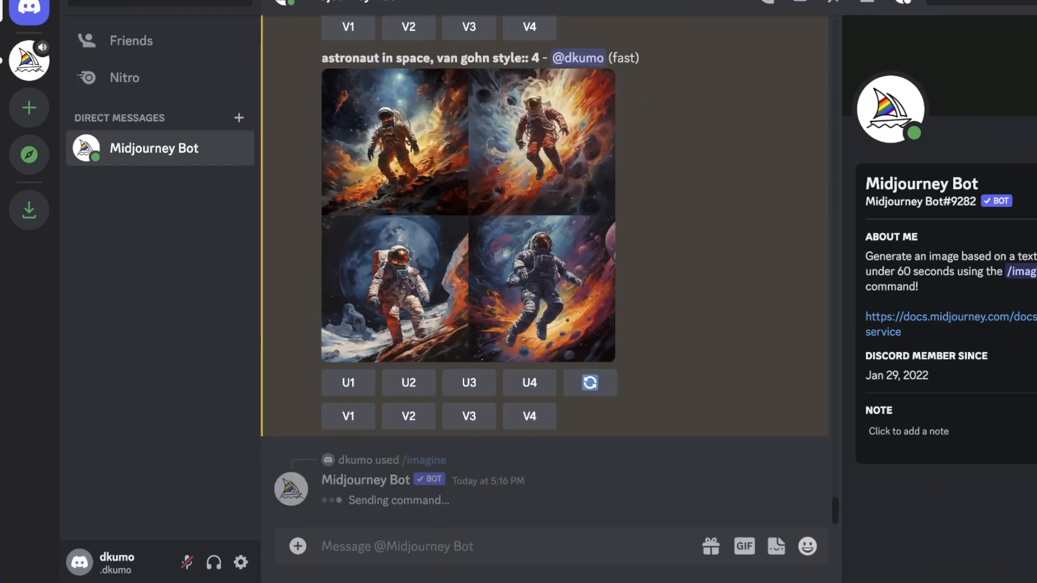
{"action": "left_click", "coordinate": [533, 344]}
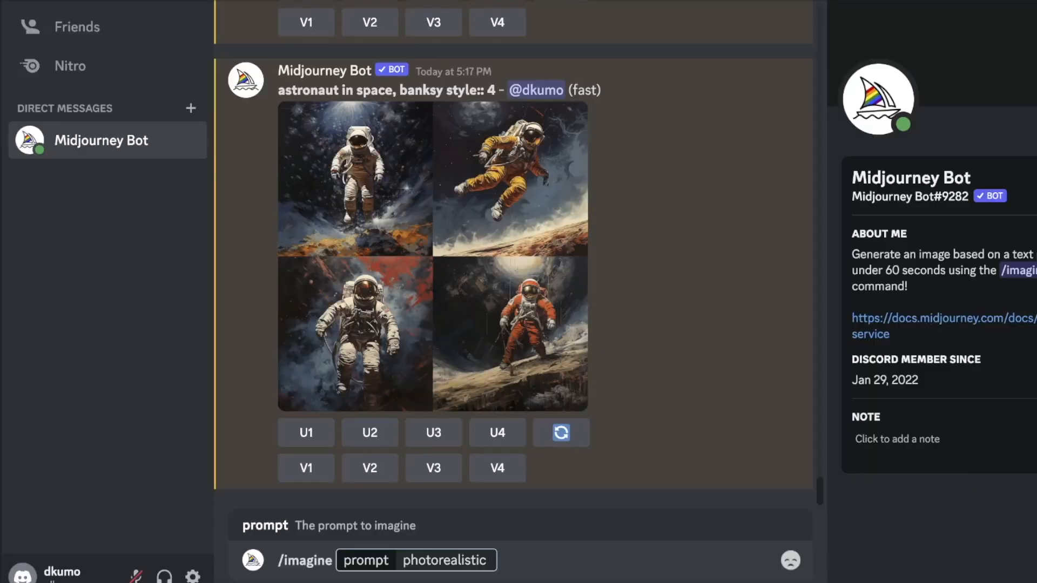
Complete the /imagine prompt so that it reads "photorealistic of 3 dogs"
{"action": "type", "text": "of dogs"}
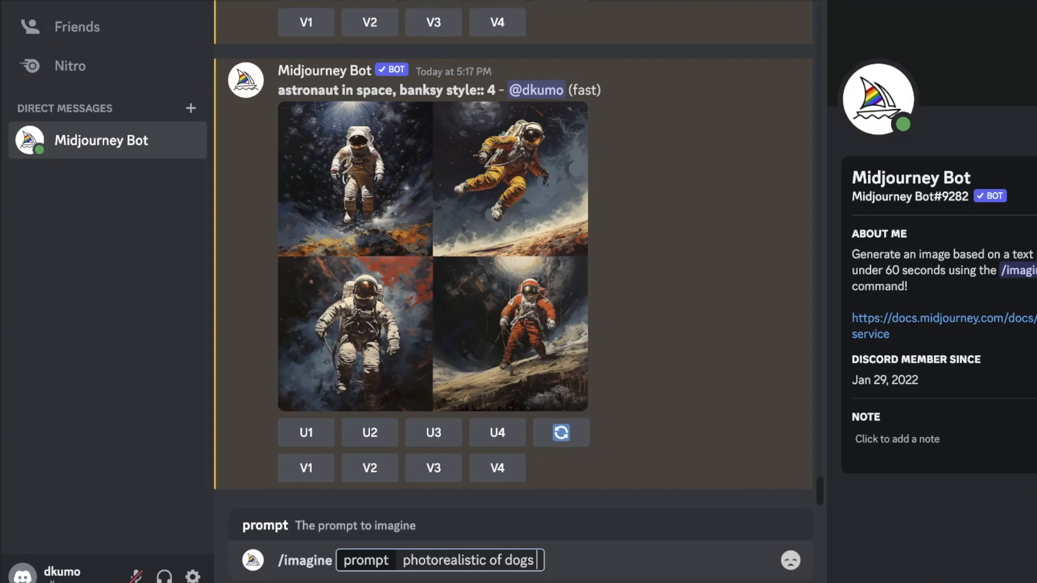
{"action": "key", "text": "BackSpace"}
{"action": "key", "text": "BackSpace"}
{"action": "key", "text": "BackSpace"}
{"action": "key", "text": "BackSpace"}
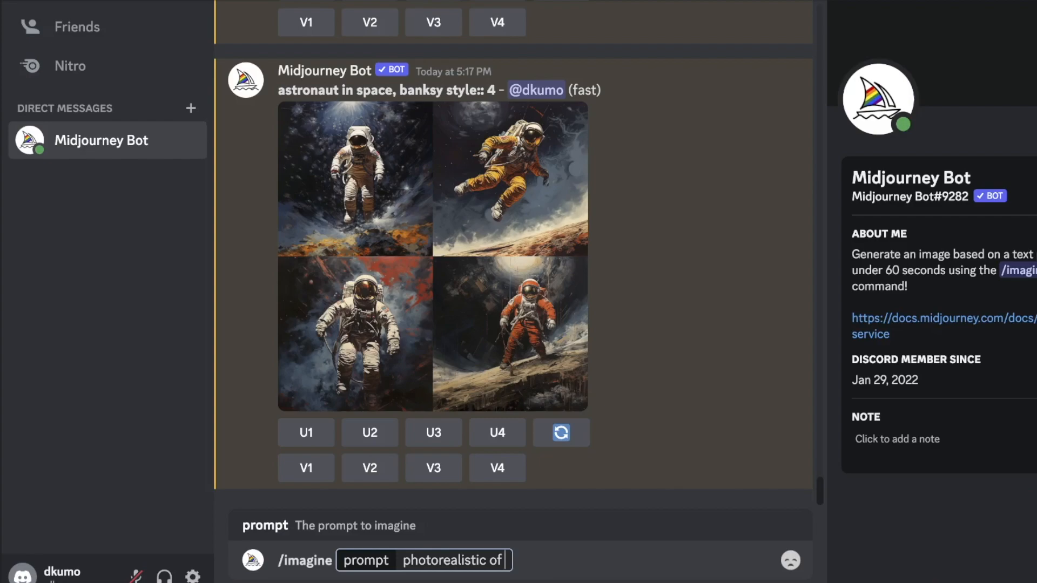
{"action": "type", "text": "3 dogs"}
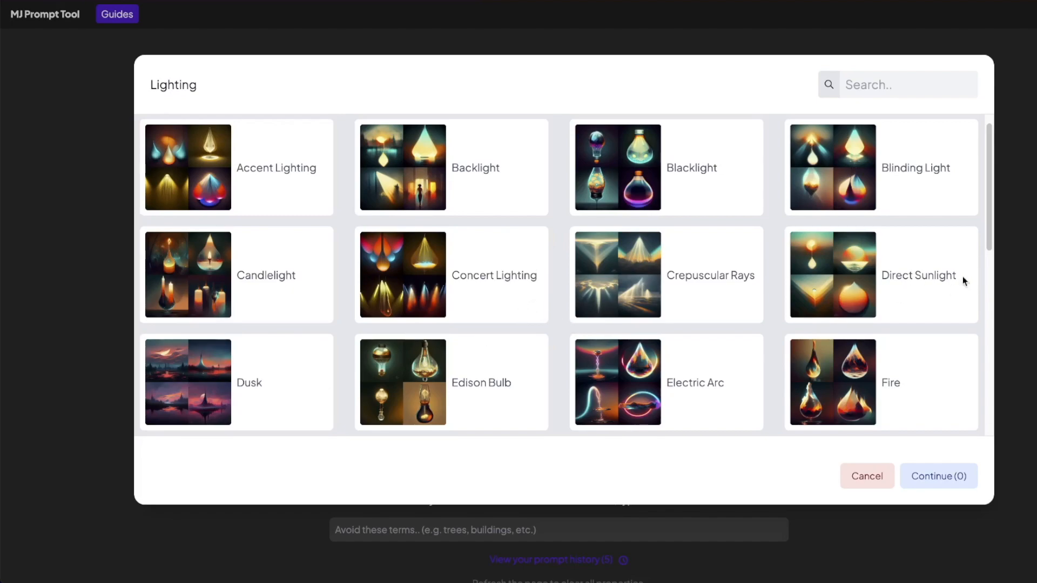
Browse the lighting options in MJ Prompt Tool for prompt inspiration
{"action": "scroll", "coordinate": [920, 300], "scroll_direction": "down", "scroll_amount": 5}
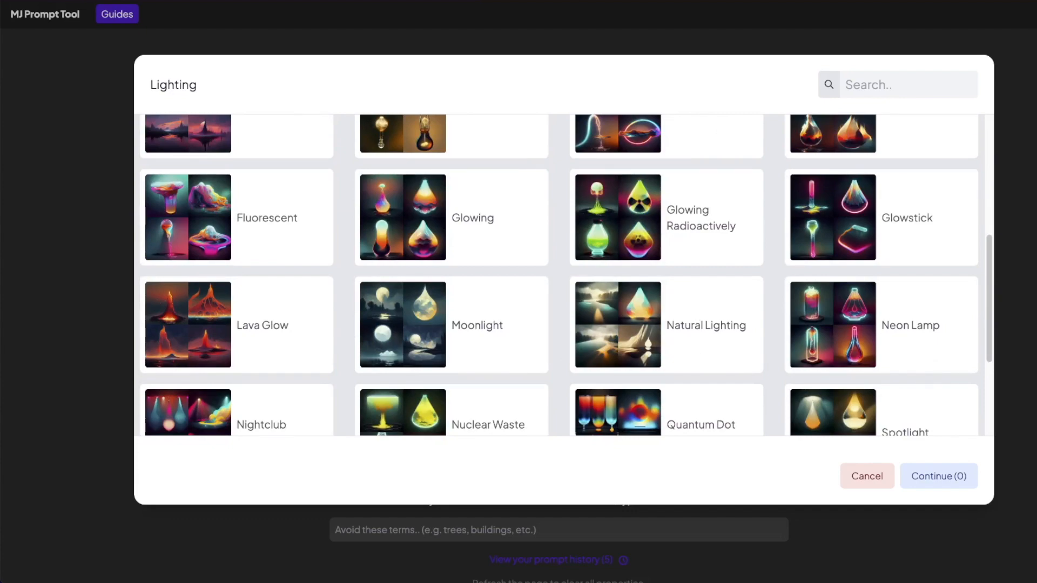
{"action": "left_click", "coordinate": [897, 84]}
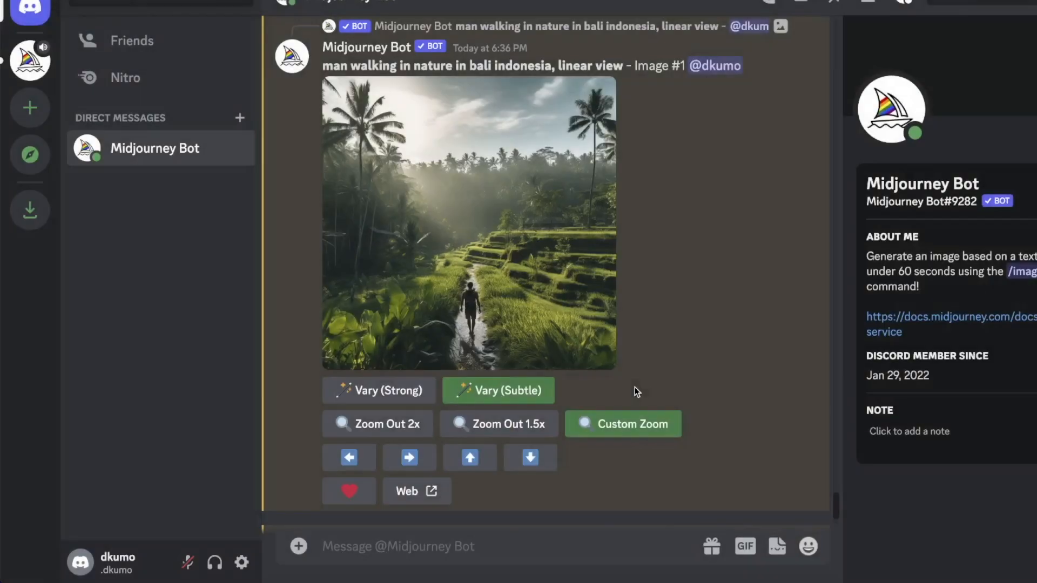
Create a subtle remix variation of the Bali walking man image with ", dusk" added to its prompt and compare it with the original
{"action": "left_click", "coordinate": [537, 399]}
{"action": "type", "text": ", dusk"}
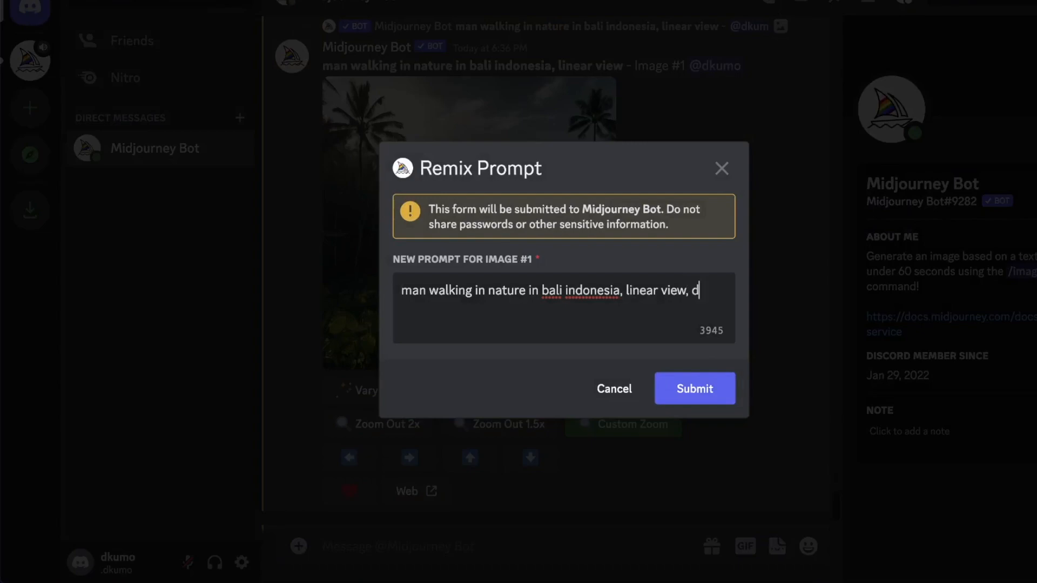
{"action": "left_click", "coordinate": [724, 375]}
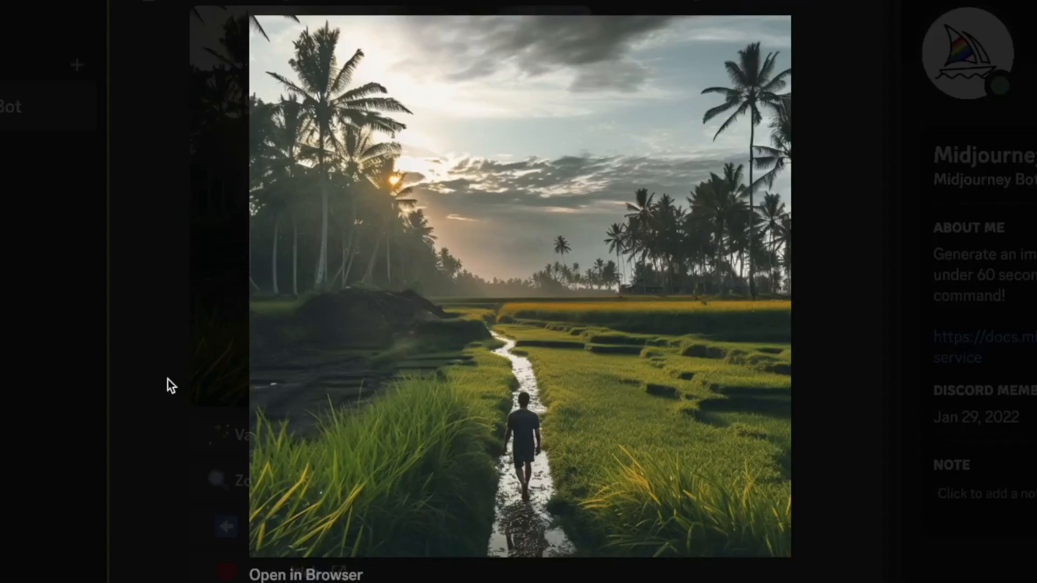
{"action": "left_click", "coordinate": [167, 379]}
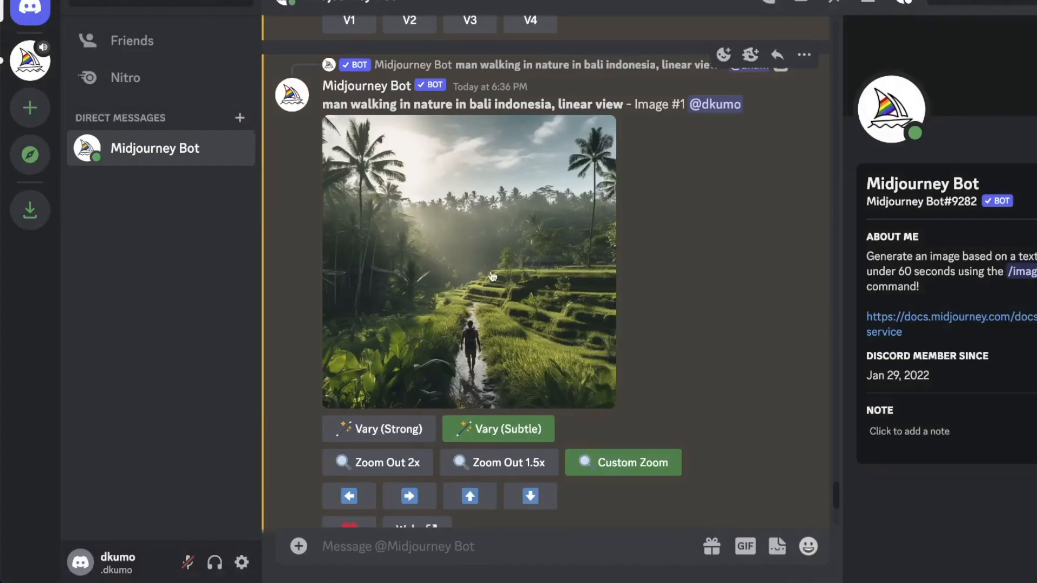
{"action": "left_click", "coordinate": [491, 272]}
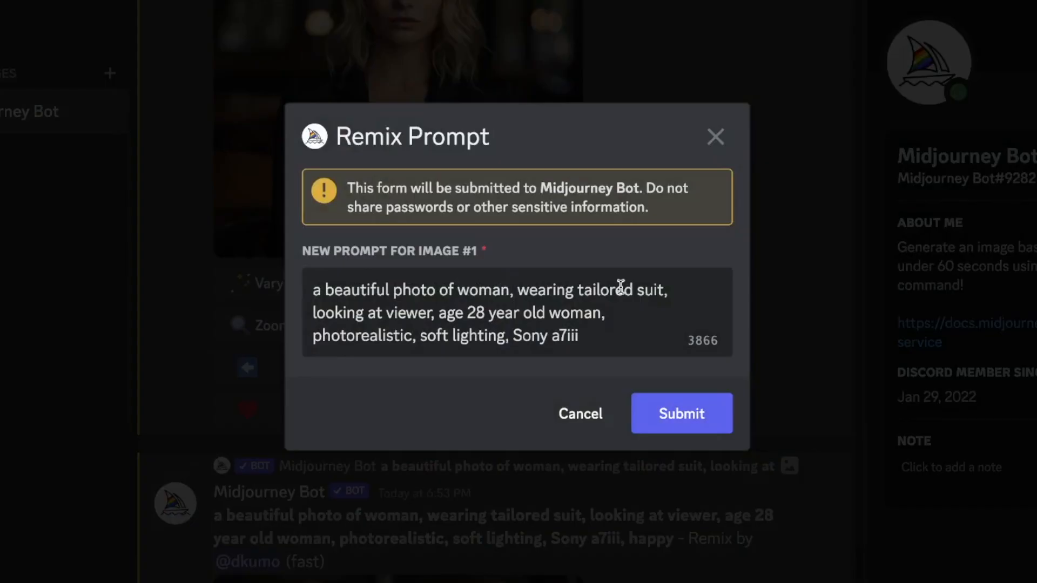
Add "smiling," after "a beautiful photo of woman," in the remix prompt for image #1 and submit it
{"action": "type", "text": "smiling,"}
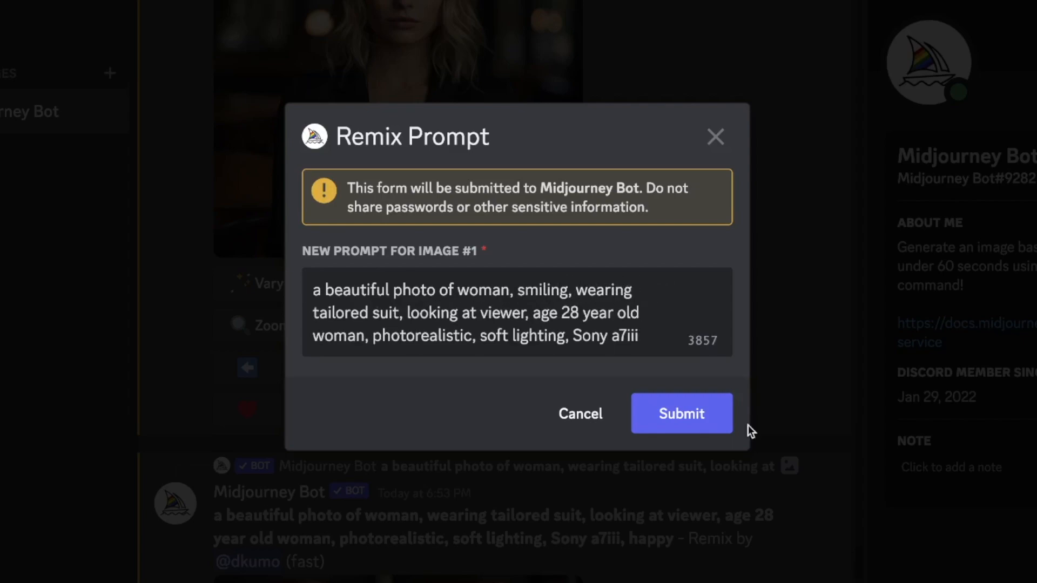
{"action": "left_click", "coordinate": [692, 419]}
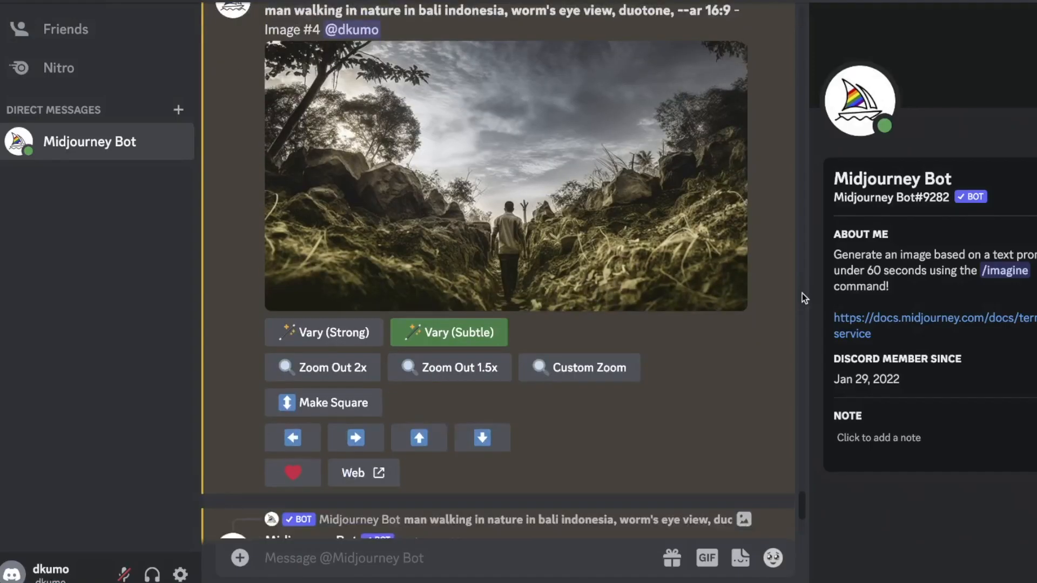
Review the duotone and monotone remixes, and the "rule of thirds" and "--ar 16:9" parts of the smiling woman prompt
{"action": "scroll", "coordinate": [802, 294], "scroll_direction": "down", "scroll_amount": 10}
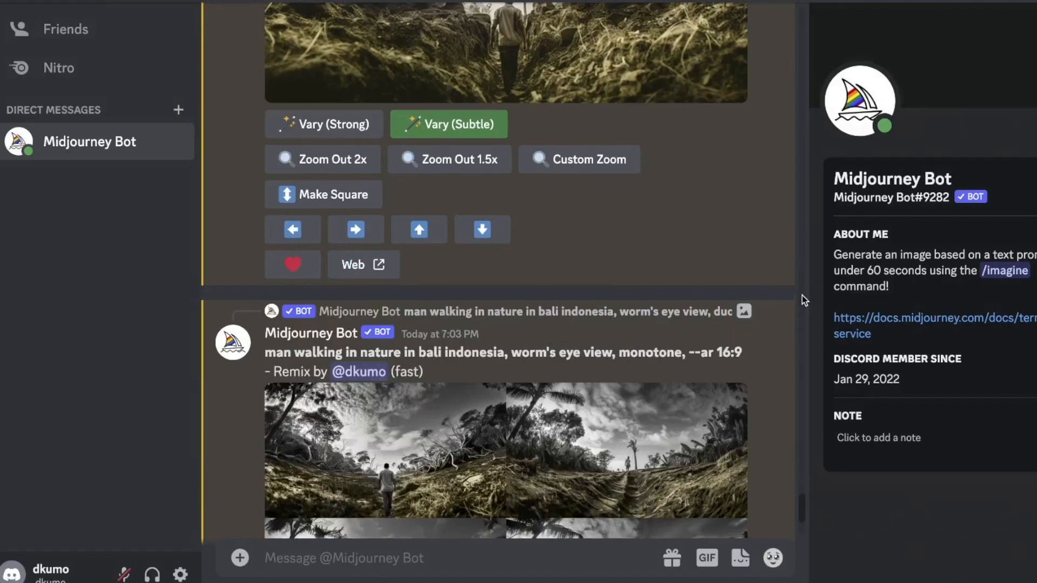
{"action": "scroll", "coordinate": [801, 296], "scroll_direction": "down", "scroll_amount": 4}
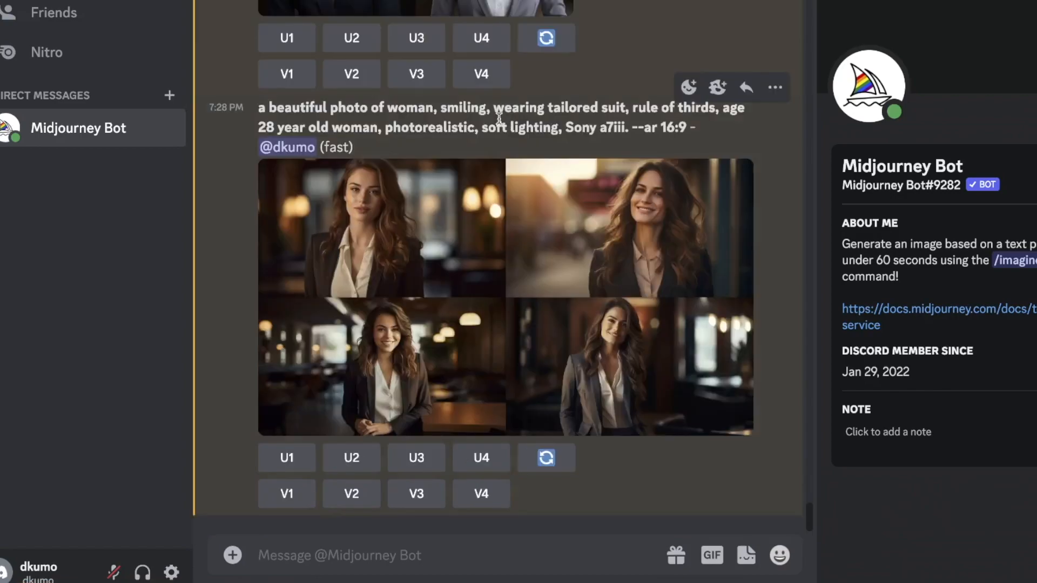
{"action": "left_click_drag", "start_coordinate": [633, 107], "coordinate": [714, 108]}
{"action": "left_click", "coordinate": [674, 128]}
{"action": "left_click_drag", "start_coordinate": [631, 128], "coordinate": [684, 130]}
{"action": "left_click", "coordinate": [741, 233]}
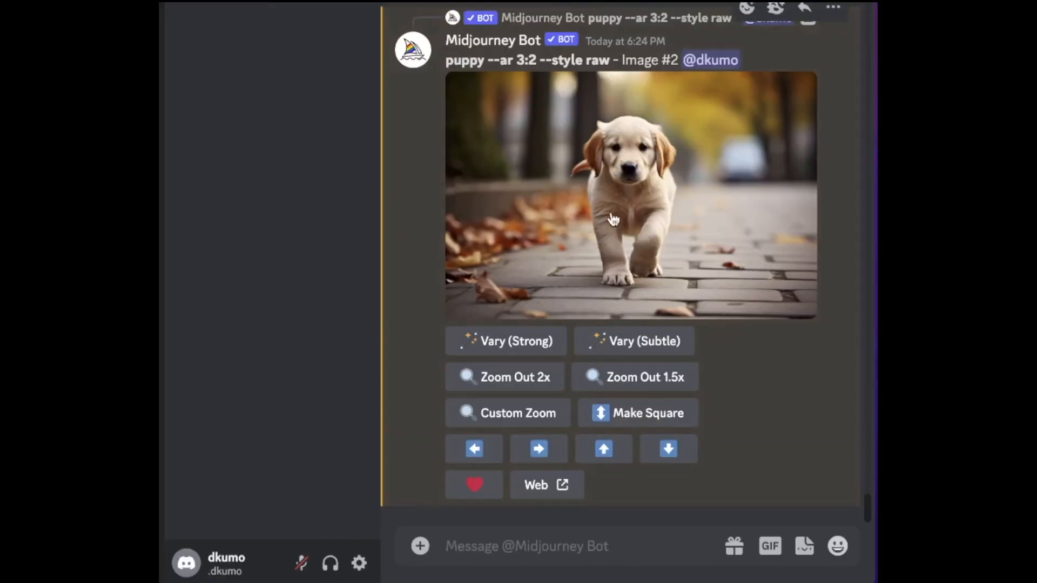
Add "--no leaves" to the remix prompt "puppy --ar 3:2 --style raw" and submit it
{"action": "left_click", "coordinate": [801, 342]}
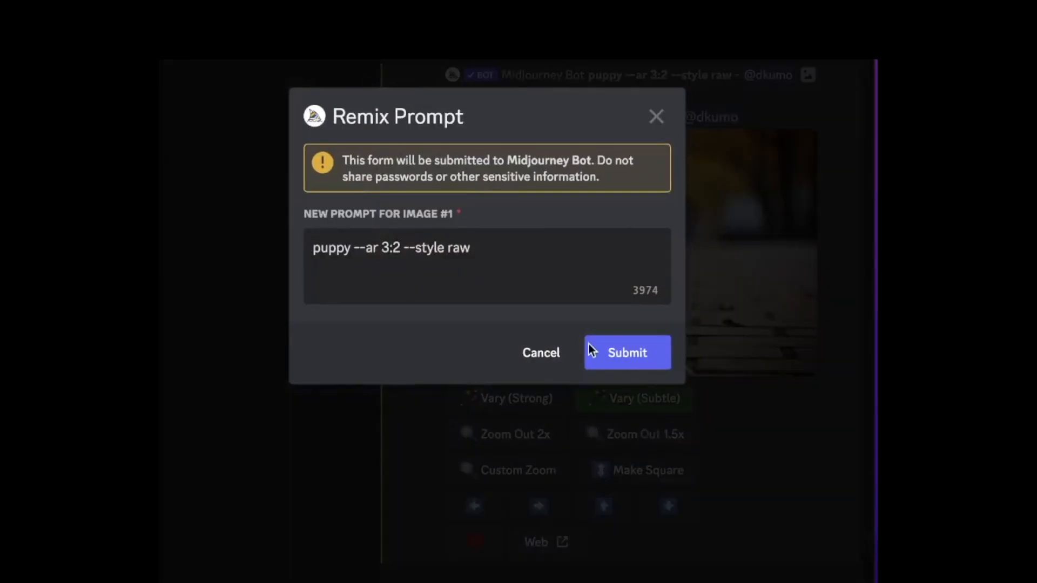
{"action": "left_click", "coordinate": [473, 250]}
{"action": "type", "text": "--no leaves"}
{"action": "left_click", "coordinate": [624, 354]}
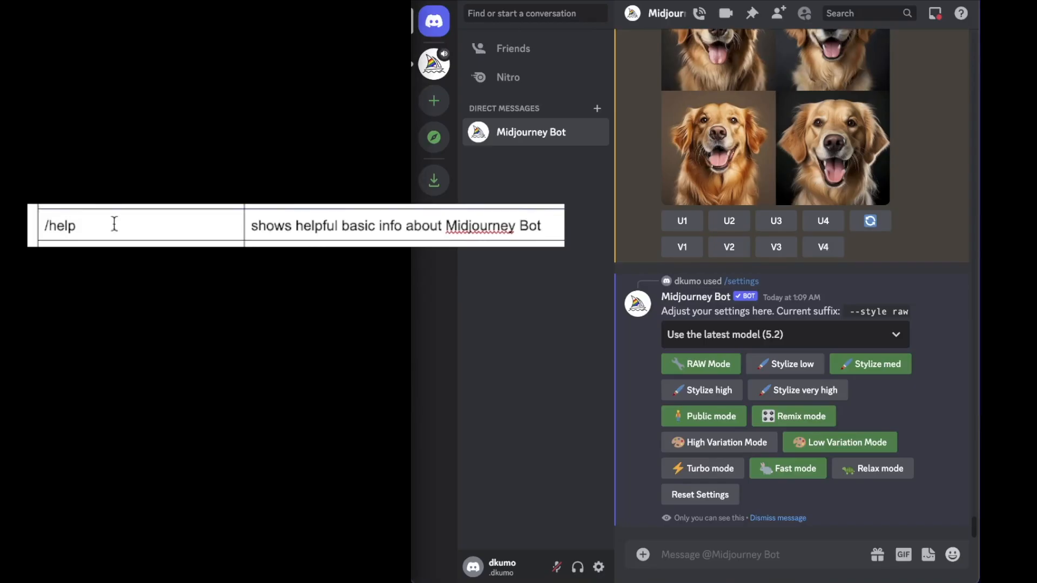
Run the /help command and read the Midjourney Bot's basic information
{"action": "left_click_drag", "start_coordinate": [114, 223], "coordinate": [51, 224]}
{"action": "left_click", "coordinate": [158, 236]}
{"action": "left_click", "coordinate": [779, 562]}
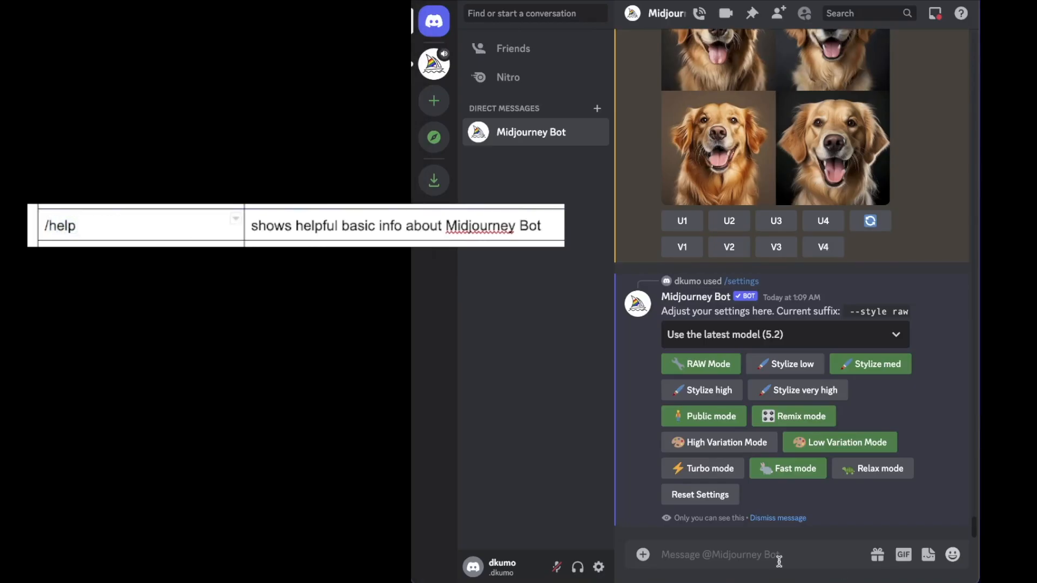
{"action": "type", "text": "/hle"}
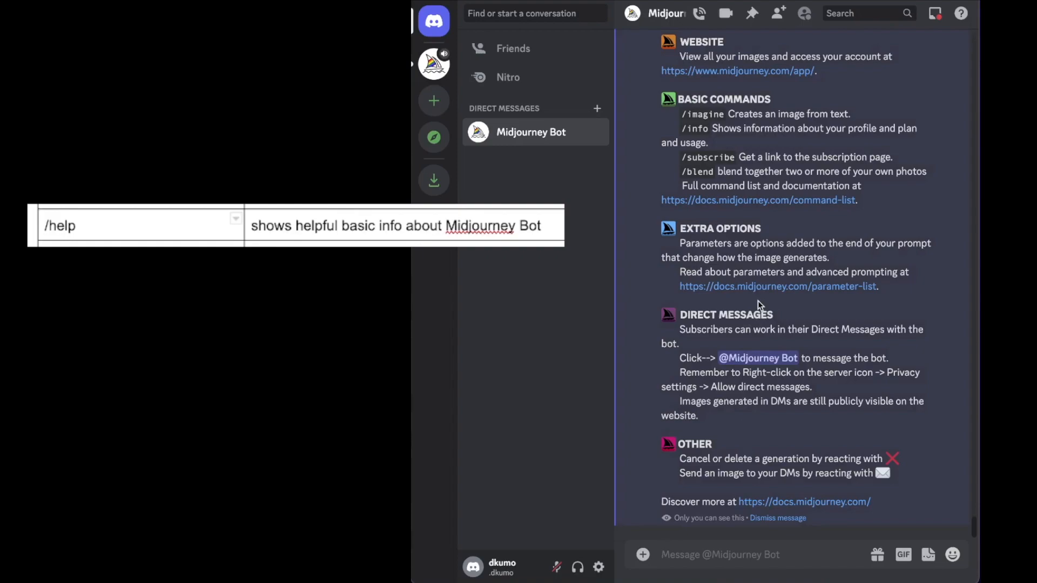
{"action": "scroll", "coordinate": [858, 318], "scroll_direction": "up", "scroll_amount": 3}
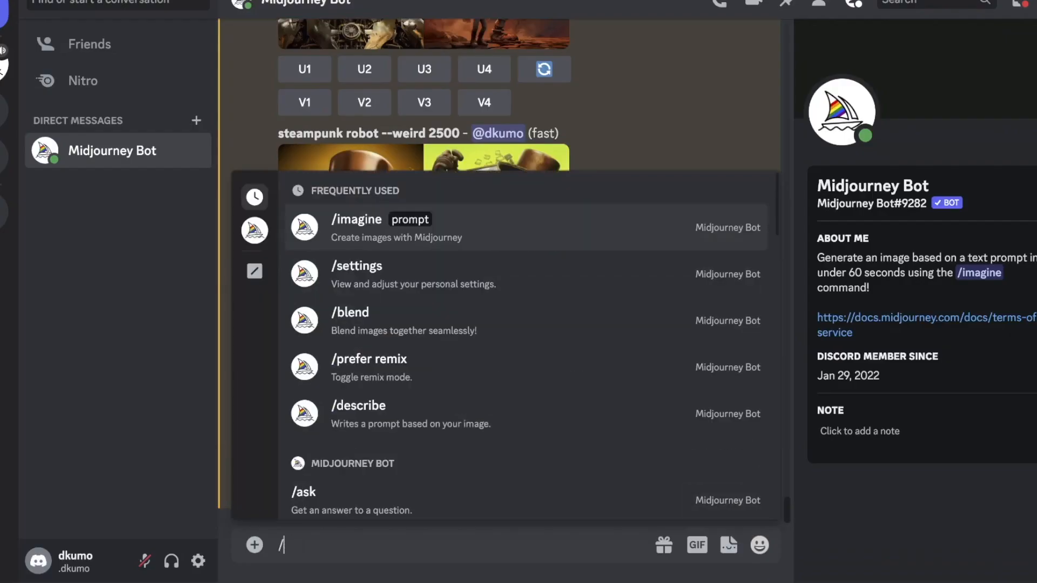
Run the /describe command on the uploaded file reporter image.png
{"action": "type", "text": "describe"}
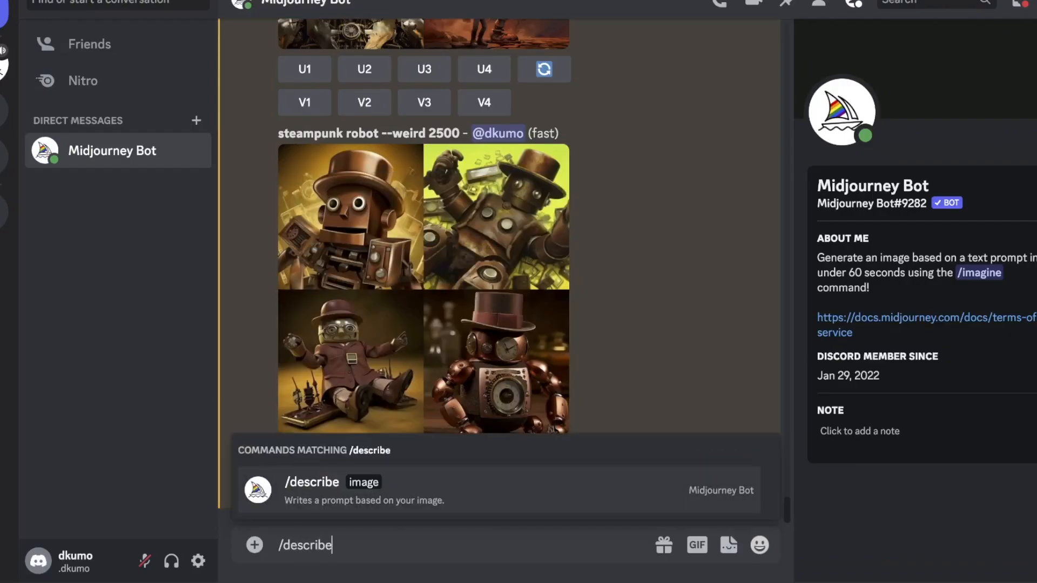
{"action": "key", "text": "Return"}
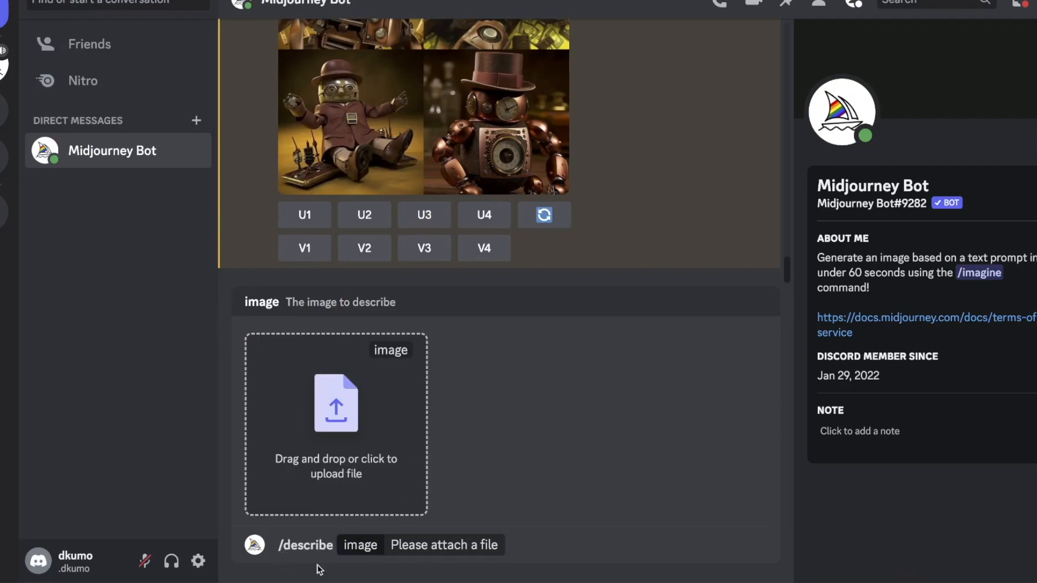
{"action": "left_click", "coordinate": [336, 457]}
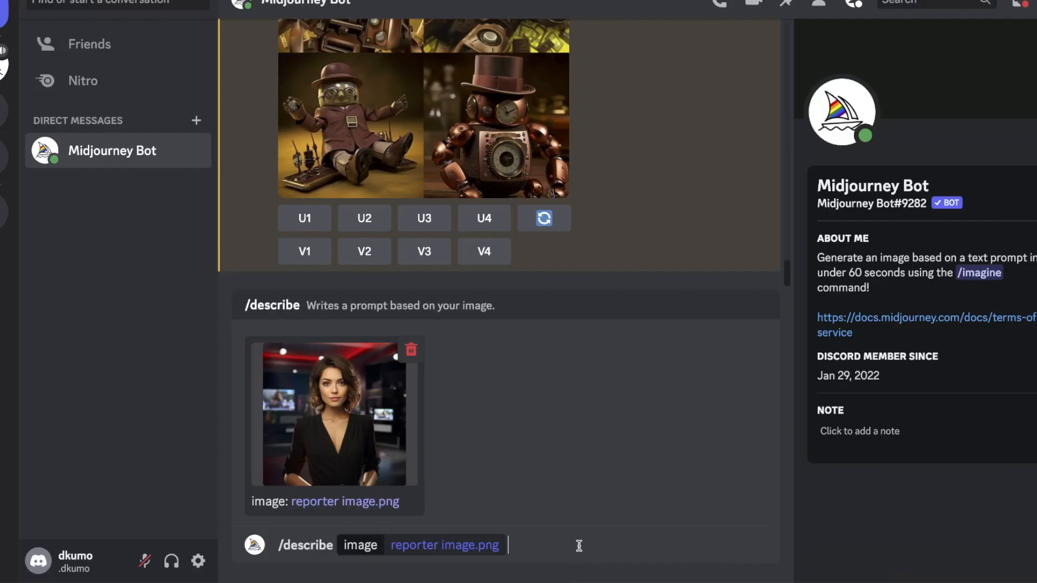
{"action": "key", "text": "Return"}
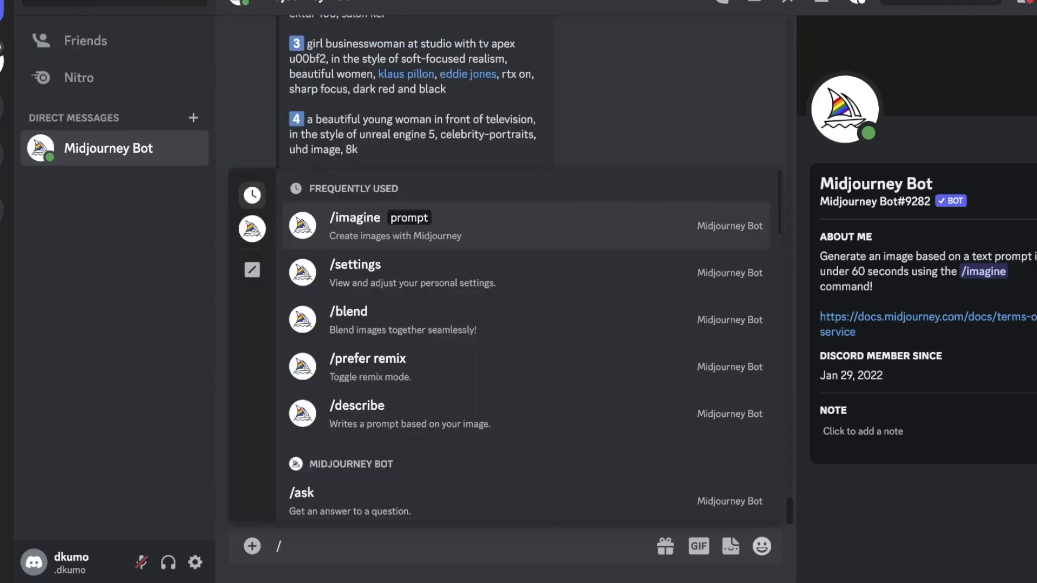
Start an /imagine prompt reading "vibrant California poppies, a framed picture on wall --ar 1:1"
{"action": "type", "text": "imagine"}
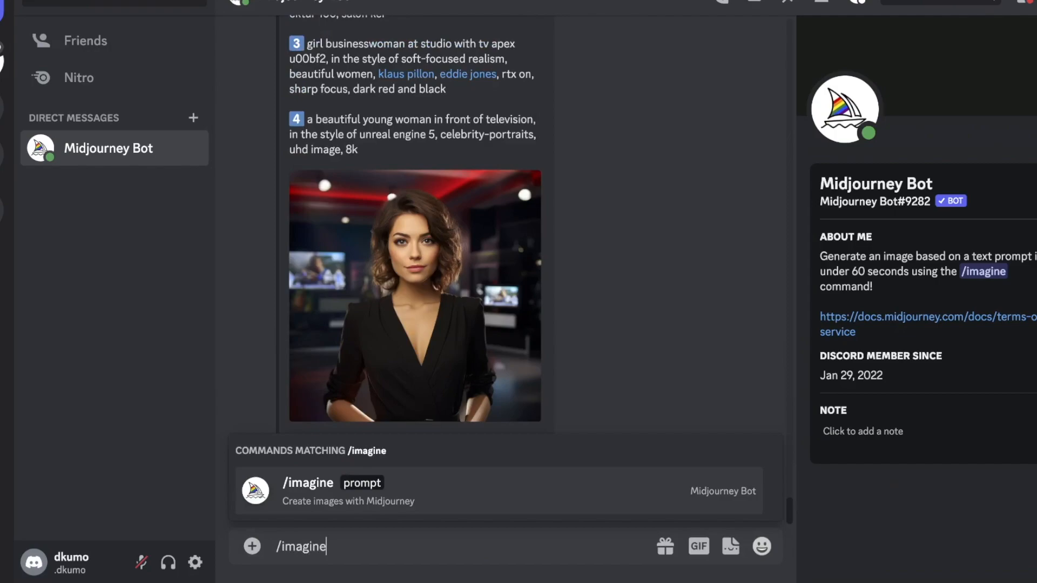
{"action": "key", "text": "Tab"}
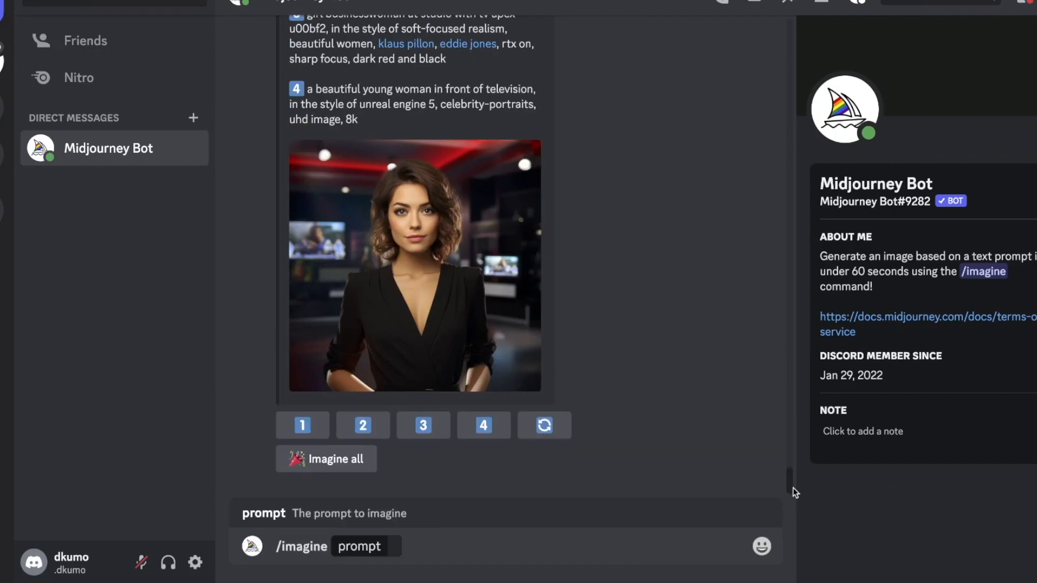
{"action": "left_click_drag", "start_coordinate": [793, 482], "coordinate": [792, 465]}
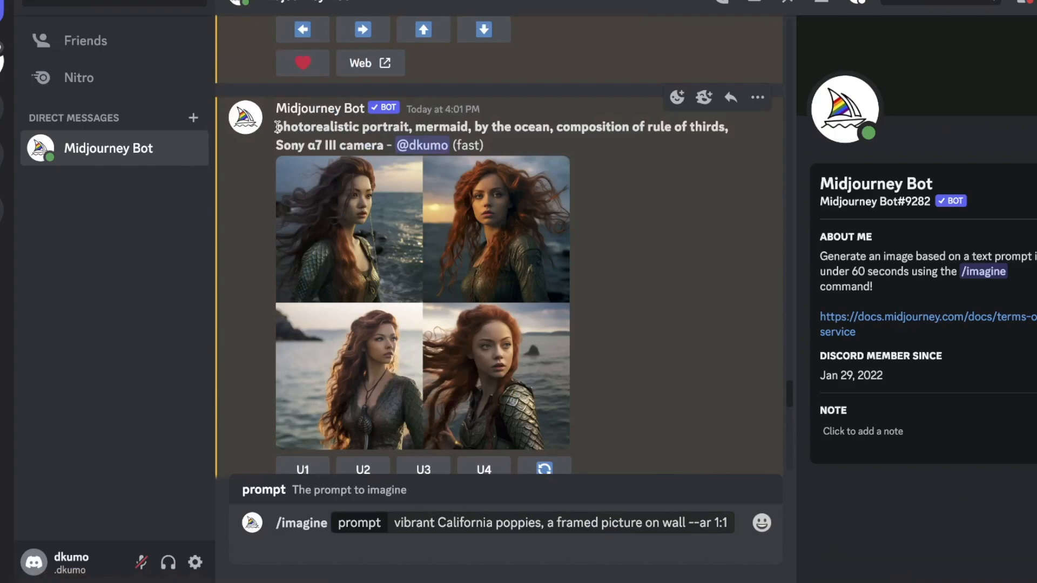
Prepend the copied prompt "photorealistic portrait, mermaid, by the ocean, composition of rule of thirds, Sony α7 III camera", generate and enlarge the grid
{"action": "left_click_drag", "start_coordinate": [276, 127], "coordinate": [384, 144]}
{"action": "right_click", "coordinate": [369, 141]}
{"action": "left_click", "coordinate": [378, 167]}
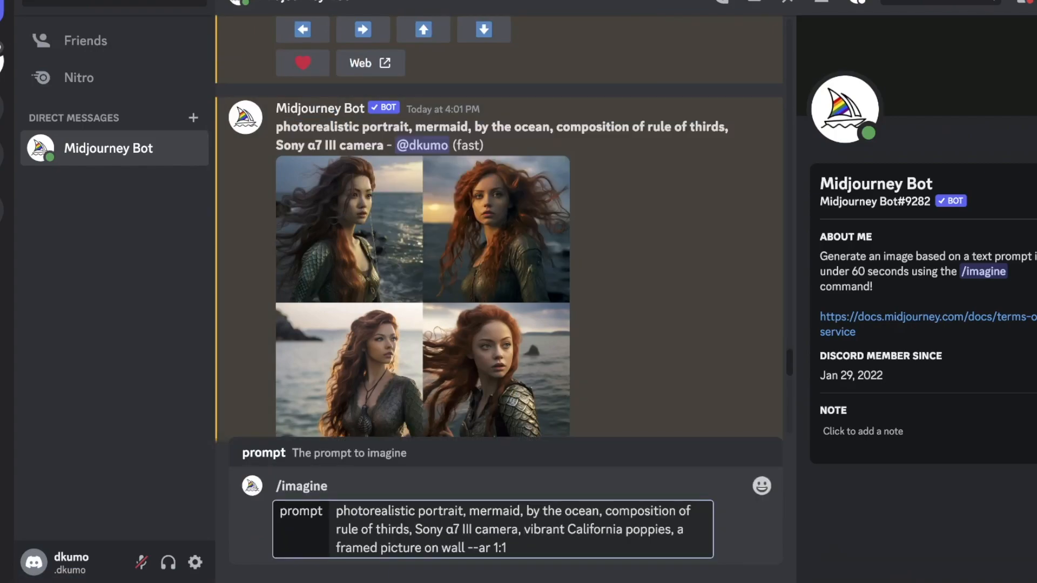
{"action": "key", "text": "Return"}
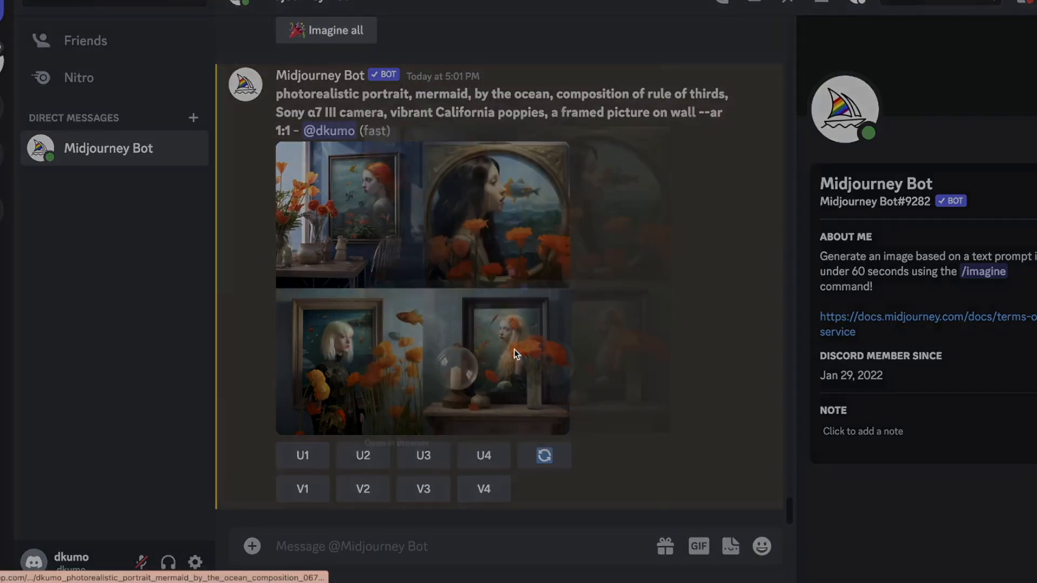
{"action": "left_click", "coordinate": [514, 348]}
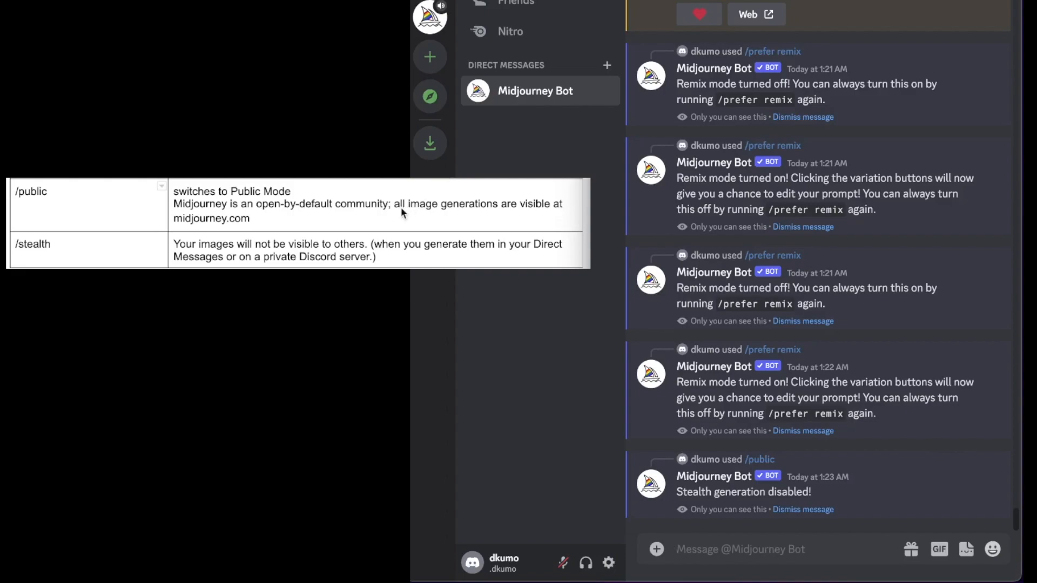
Review the notes on /public and /stealth, and try to switch to private image generation with the /stealth command
{"action": "left_click_drag", "start_coordinate": [394, 208], "coordinate": [486, 209]}
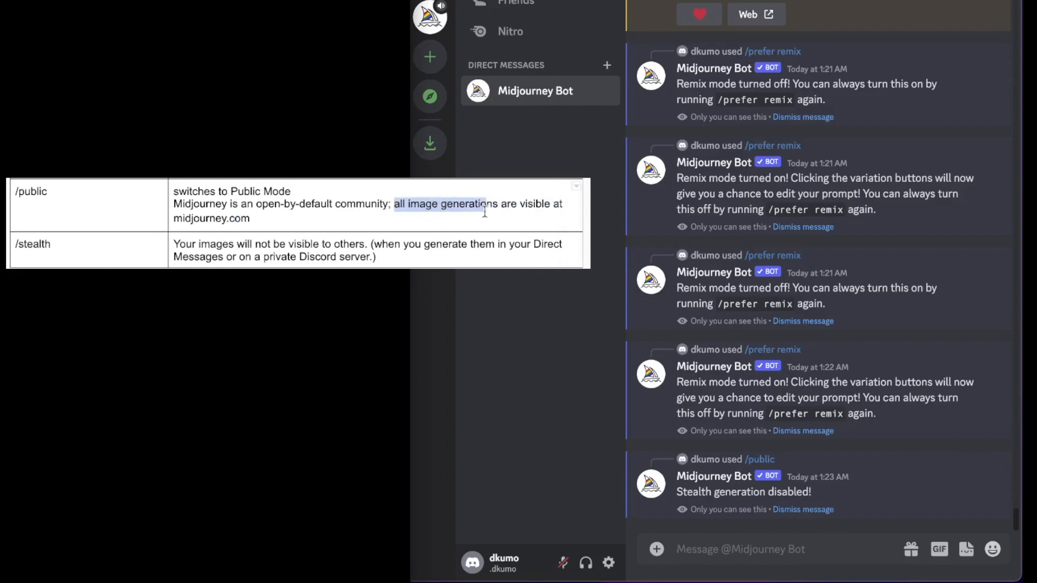
{"action": "left_click", "coordinate": [447, 223]}
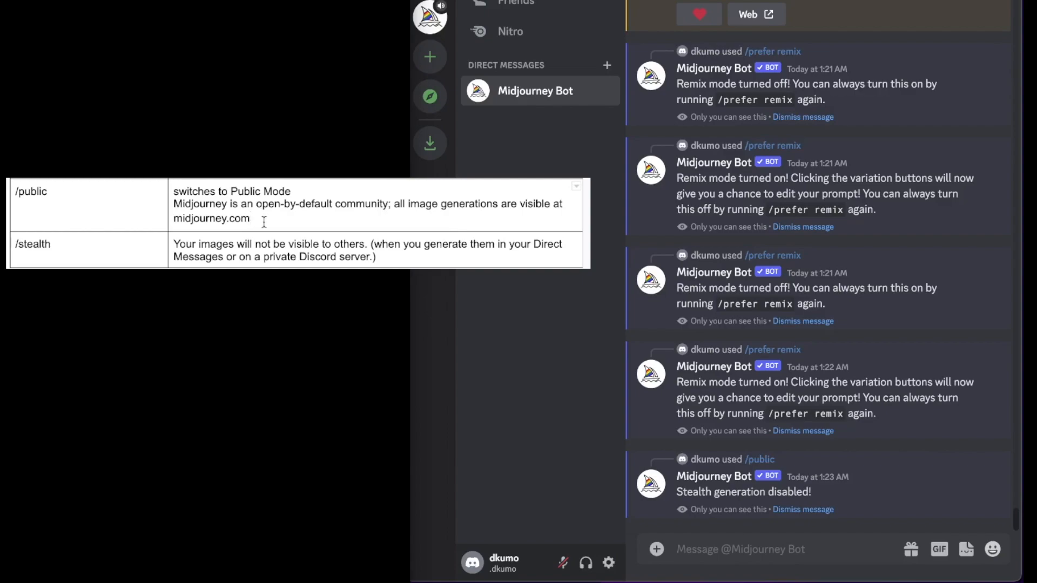
{"action": "left_click", "coordinate": [72, 246]}
{"action": "left_click_drag", "start_coordinate": [67, 244], "coordinate": [29, 244]}
{"action": "type", "text": "/stealth"}
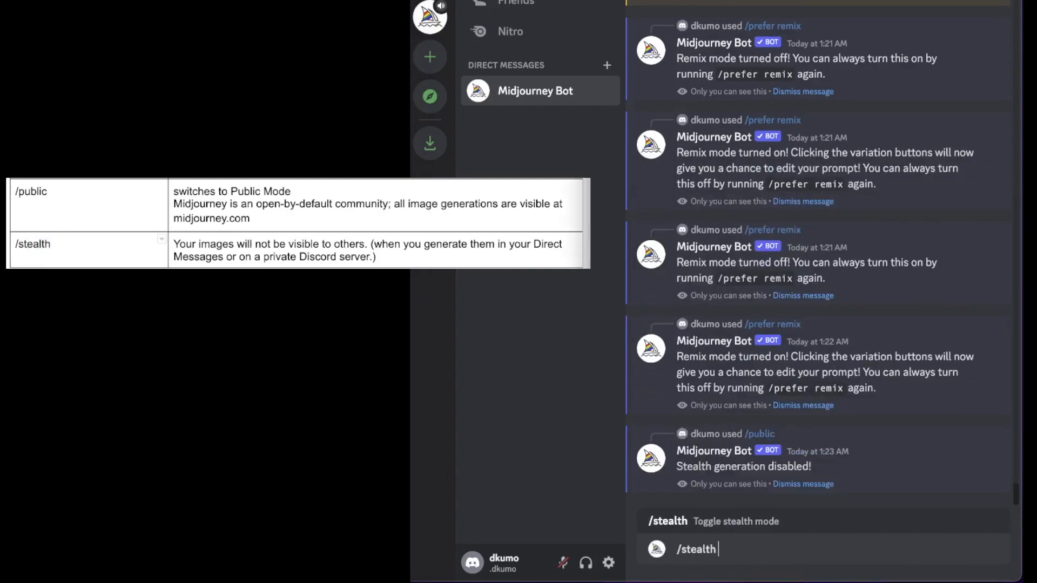
{"action": "key", "text": "Return"}
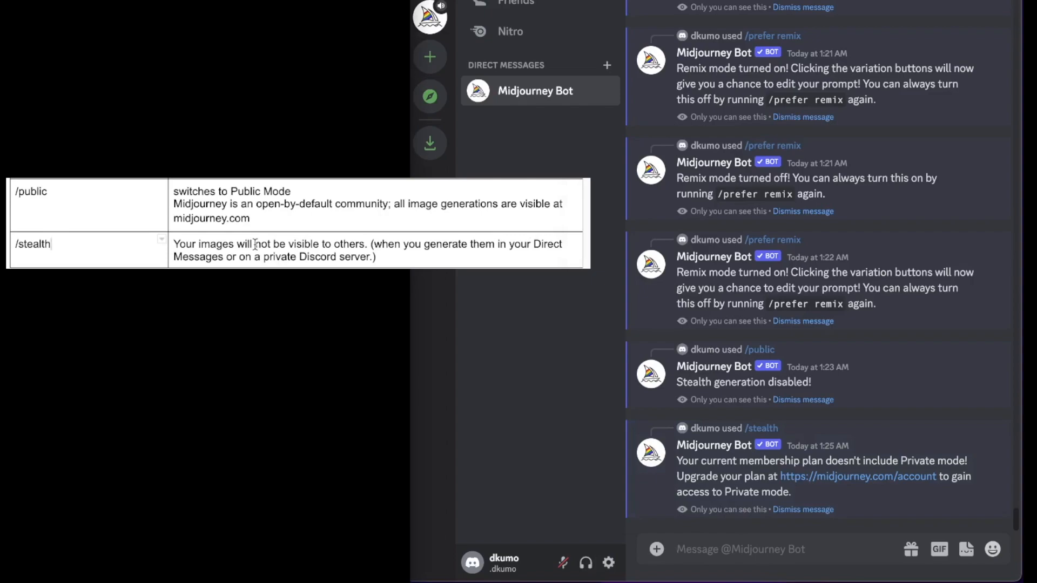